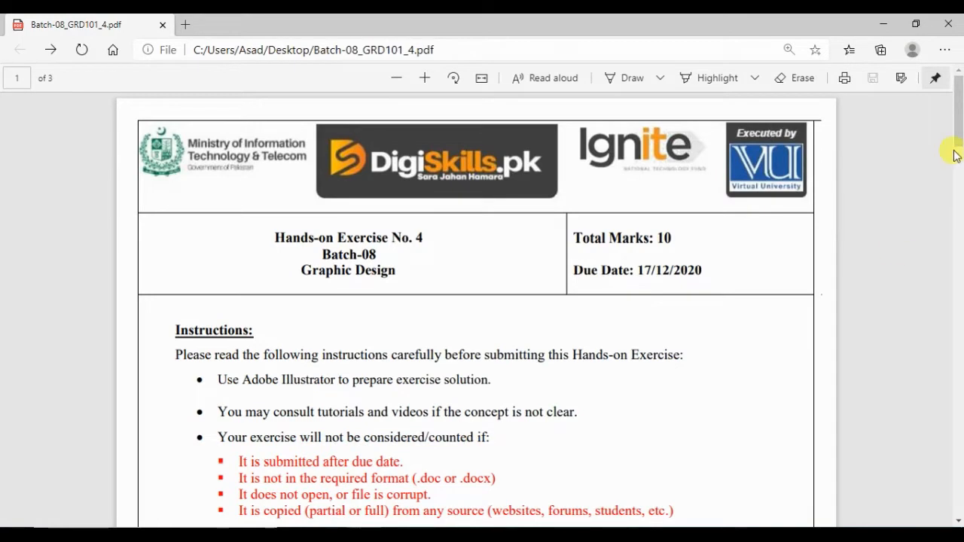
- Read through the exercise PDF's instructions, learning outcomes and problem statement for the flyer requirements
drag(958, 134, 957, 181)
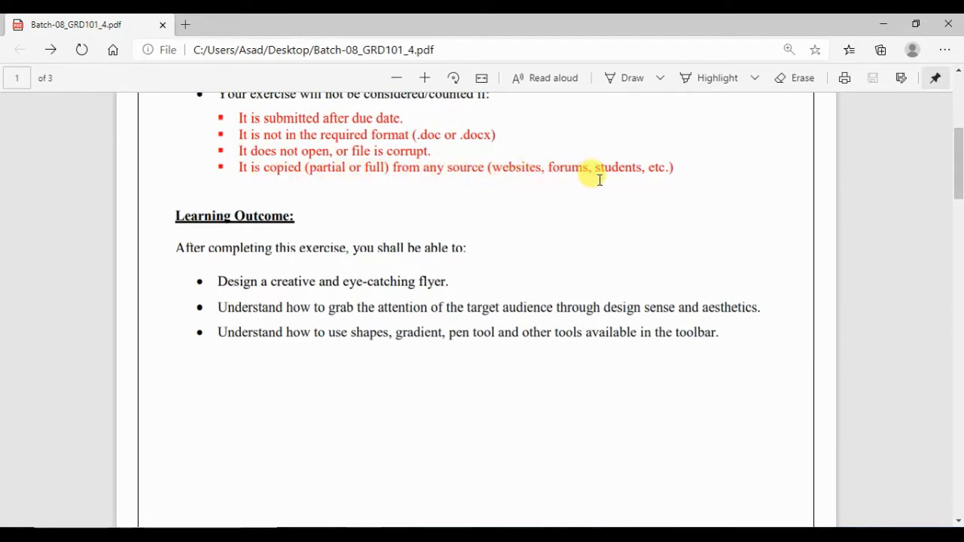
drag(169, 211, 724, 333)
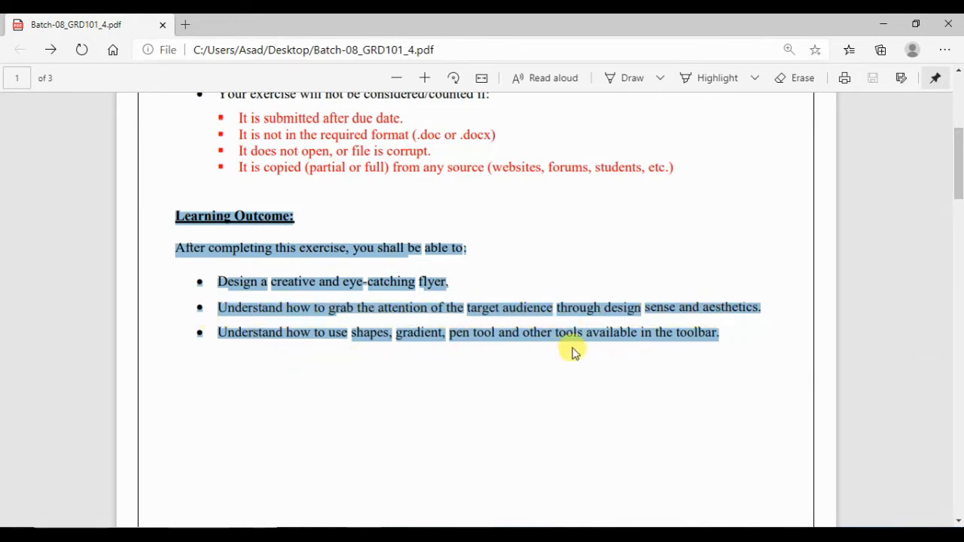
click(668, 344)
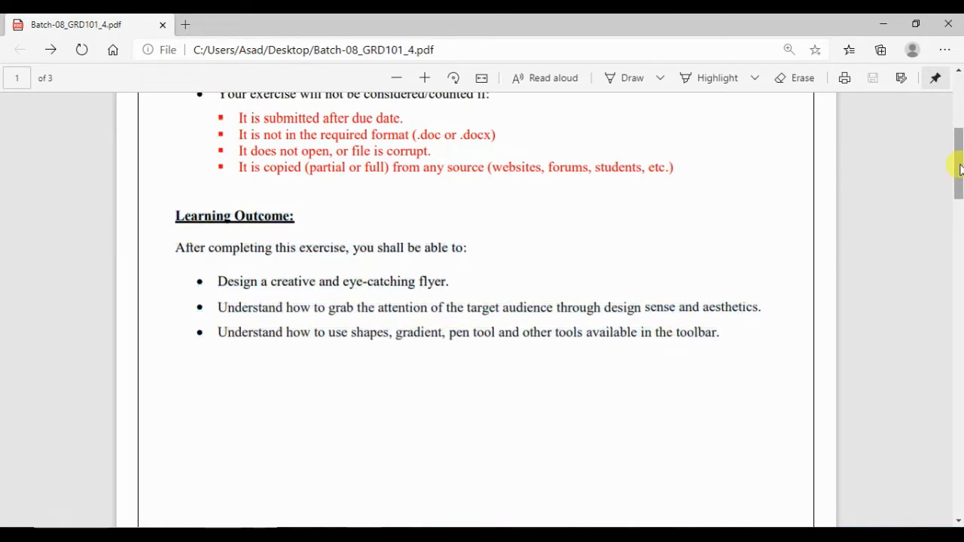
drag(959, 170, 959, 261)
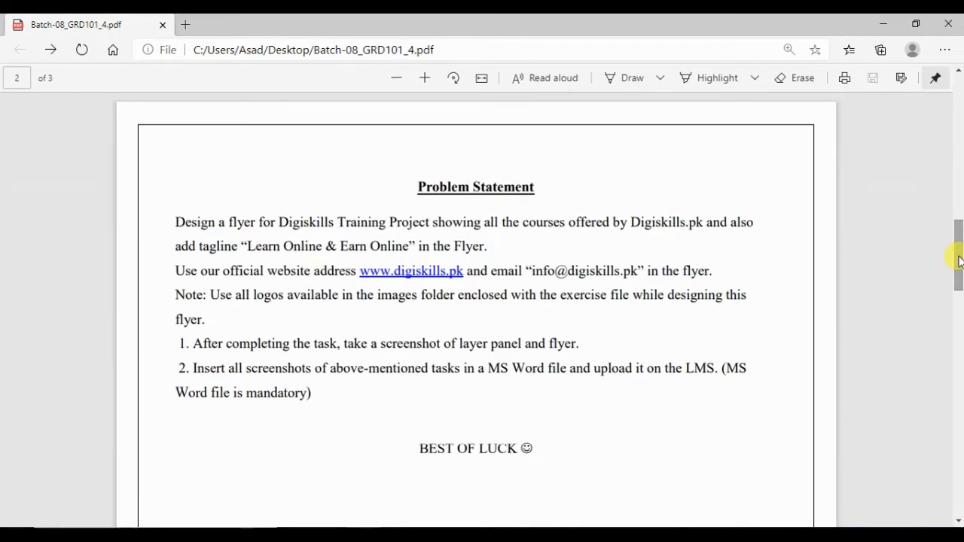
double_click(180, 216)
click(275, 325)
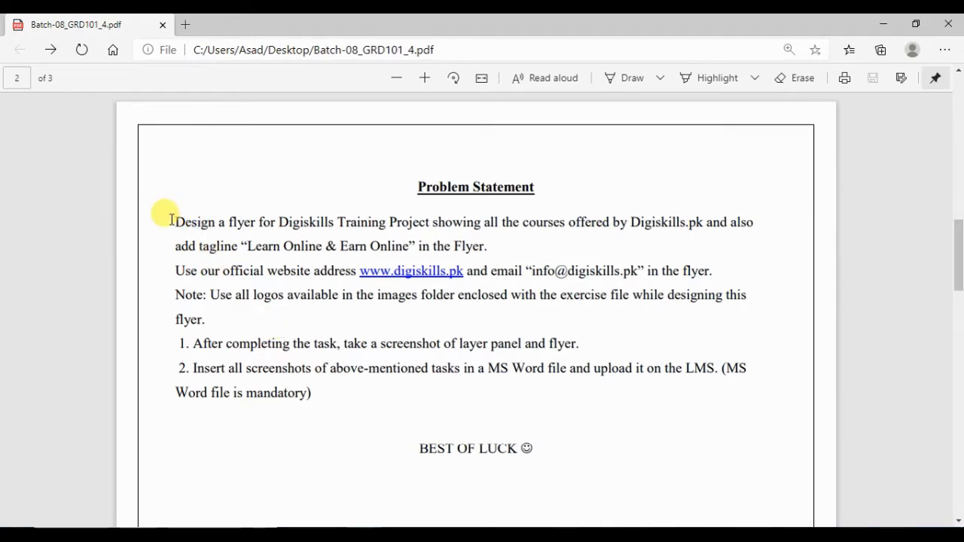
drag(172, 219, 334, 407)
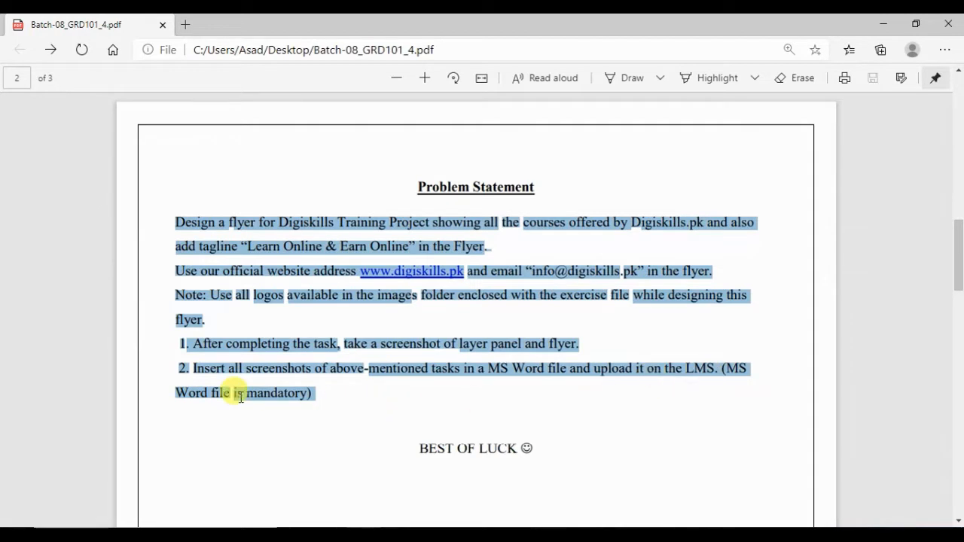
click(292, 407)
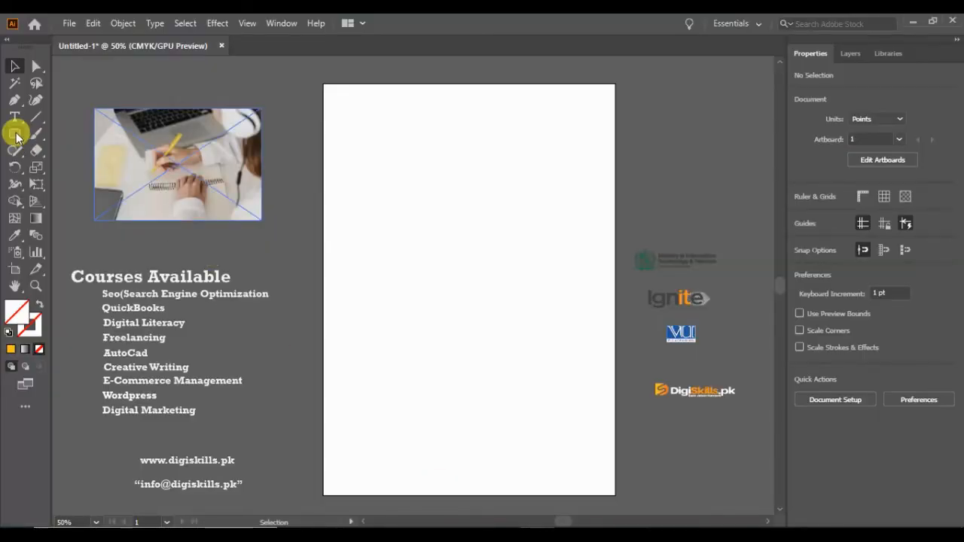
- Switch to Illustrator and draw a rectangle covering the whole artboard, about 595 × 842 pt
click(16, 136)
drag(16, 135, 60, 130)
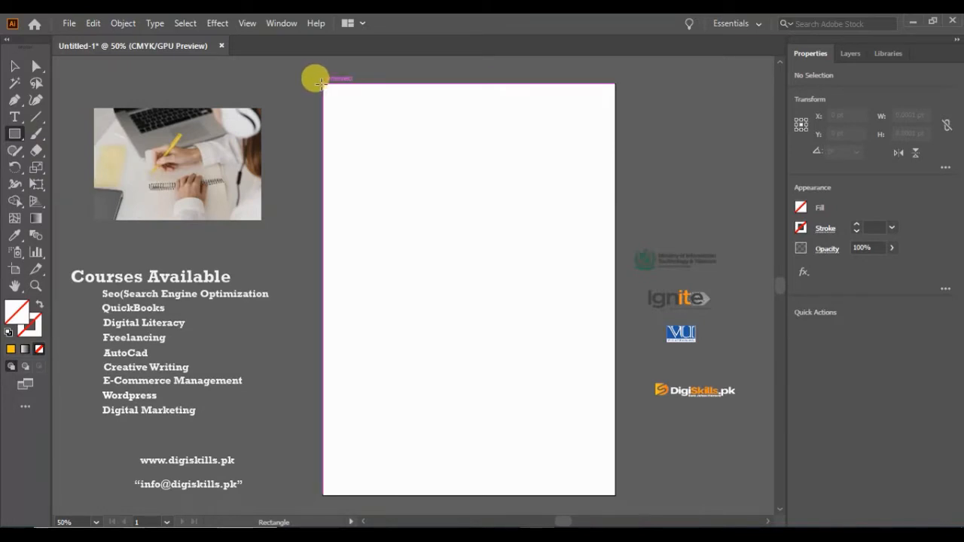
mouse_move(322, 83)
mouse_down()
mouse_move(577, 356)
mouse_move(616, 467)
mouse_move(614, 494)
mouse_up()
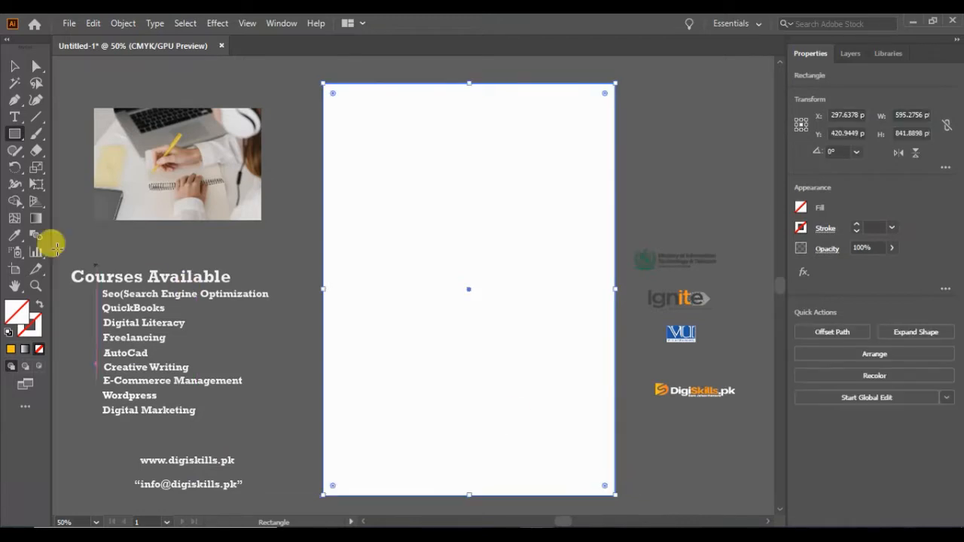
- Fill the full-page rectangle with a solid bright red
double_click(12, 311)
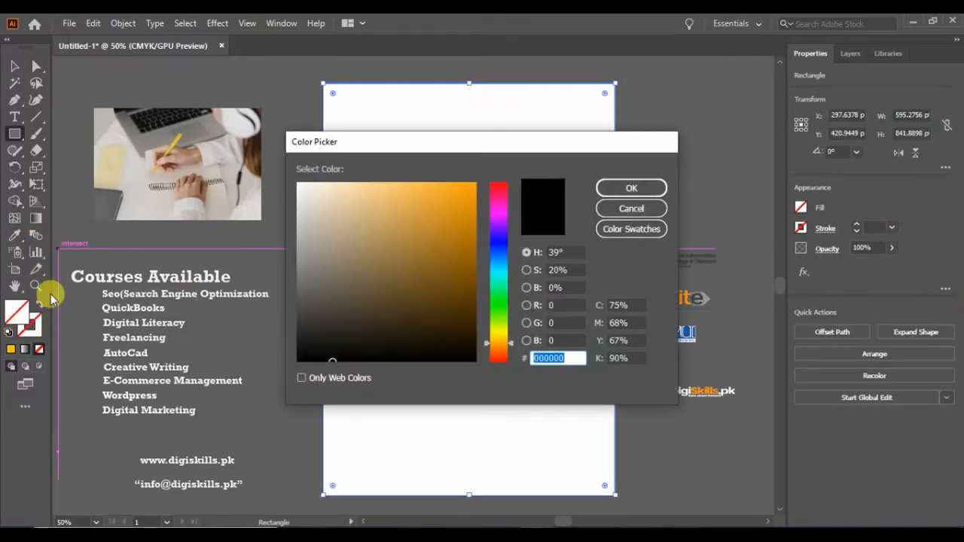
click(495, 194)
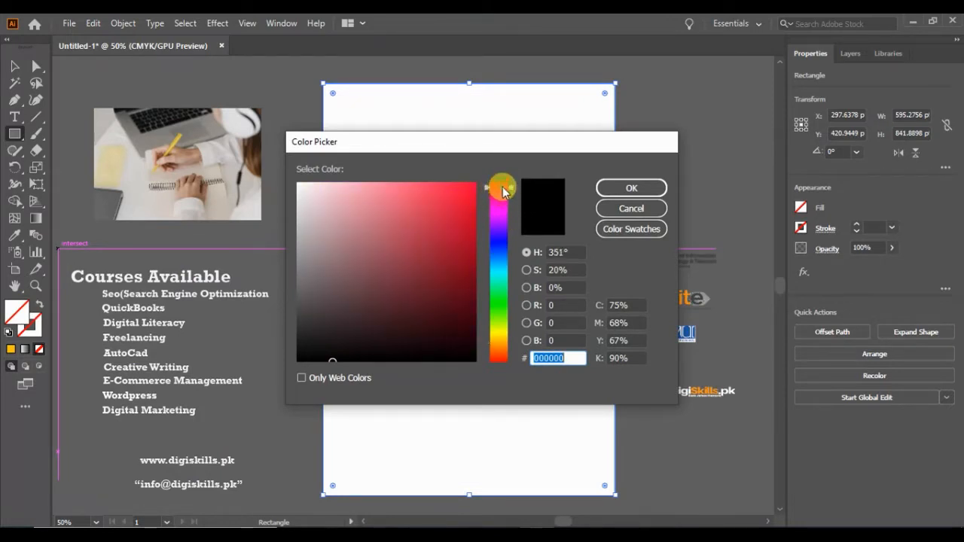
click(447, 220)
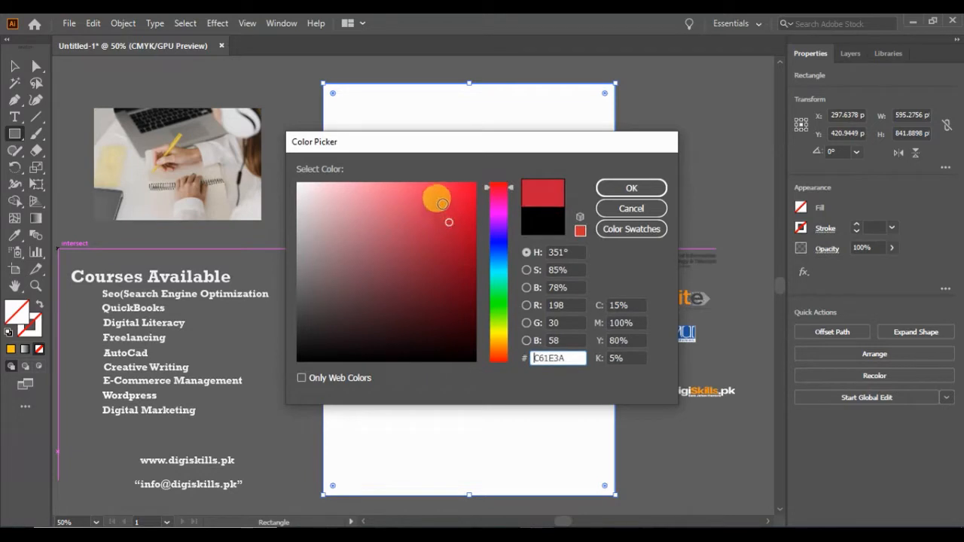
click(442, 204)
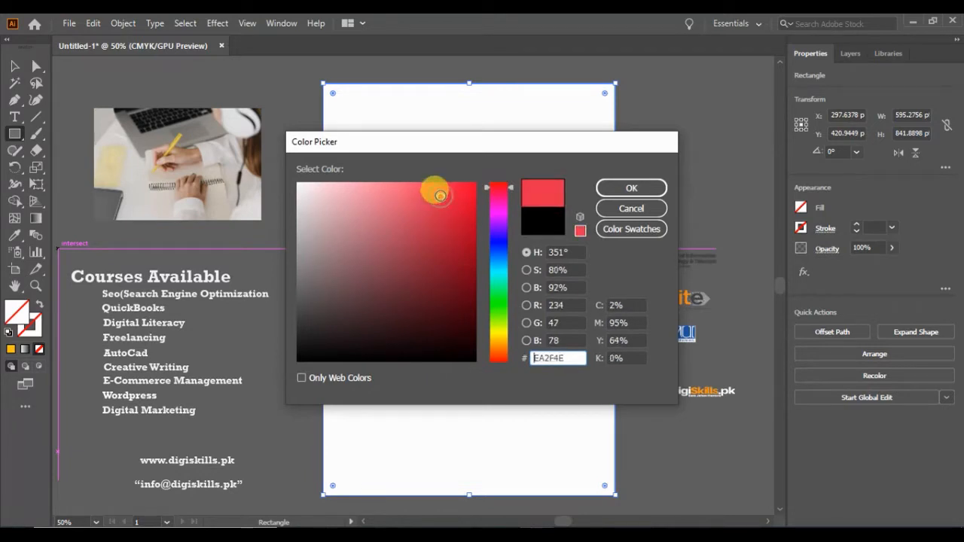
click(630, 189)
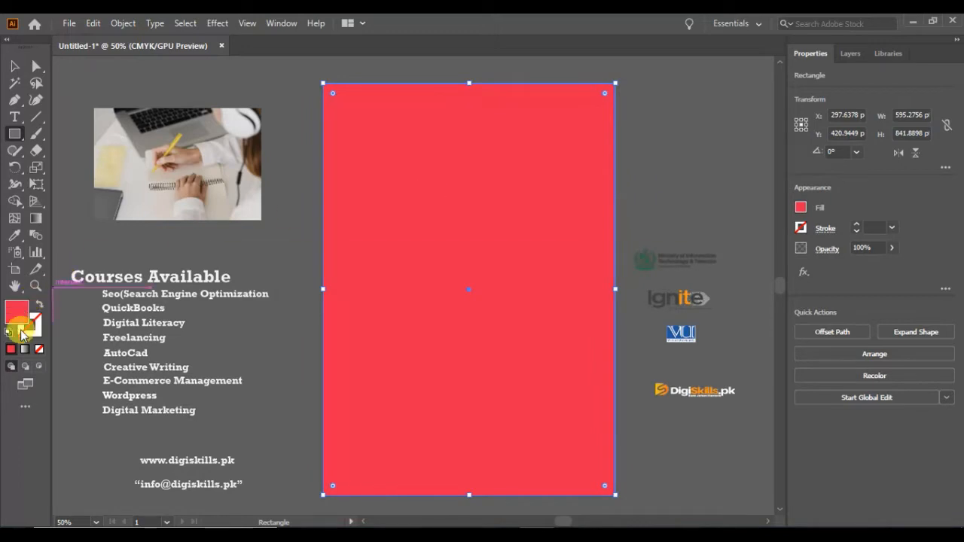
- Apply a gradient fill to the full-page rectangle and set the gradient's end stop to a red swatch
click(24, 349)
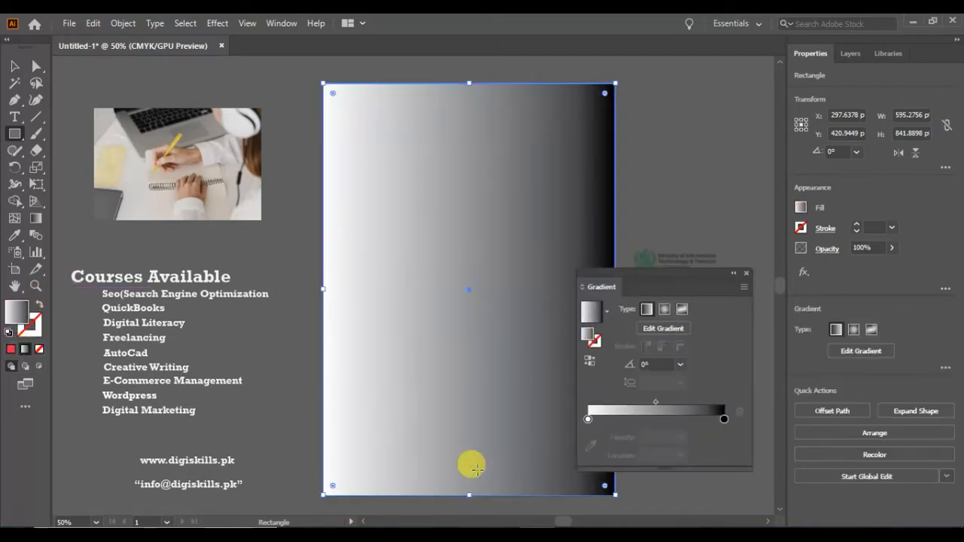
double_click(723, 419)
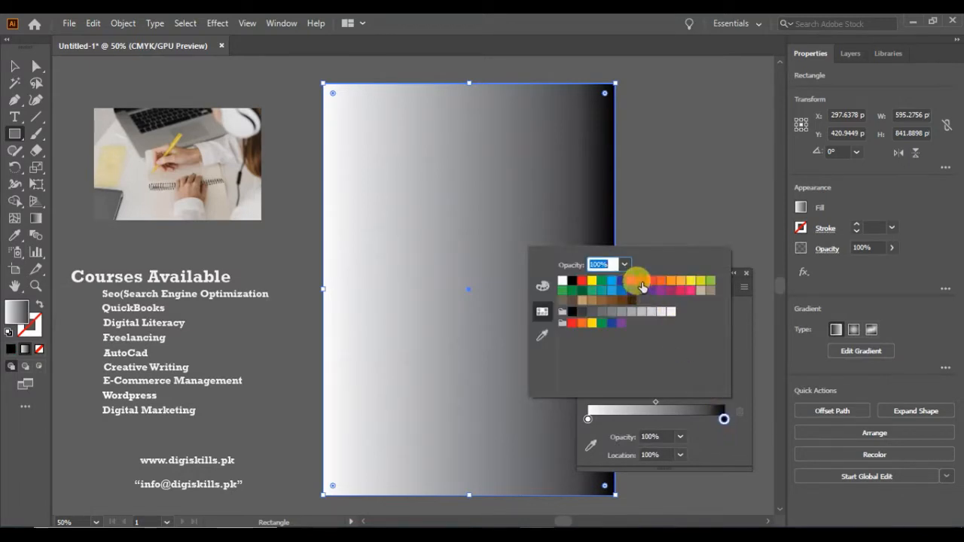
click(642, 284)
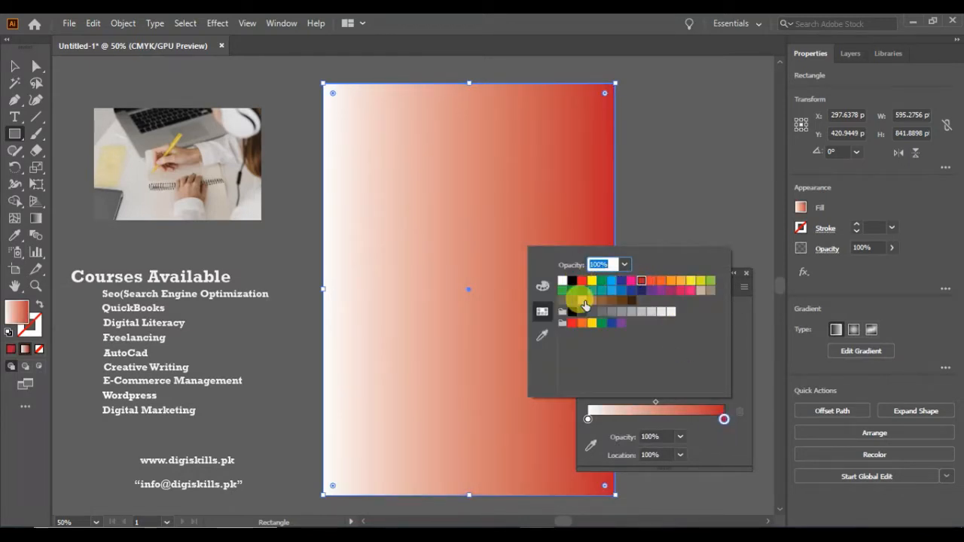
- Set the gradient's start stop to a pinkish-red swatch and change the gradient type to radial
click(588, 420)
double_click(587, 419)
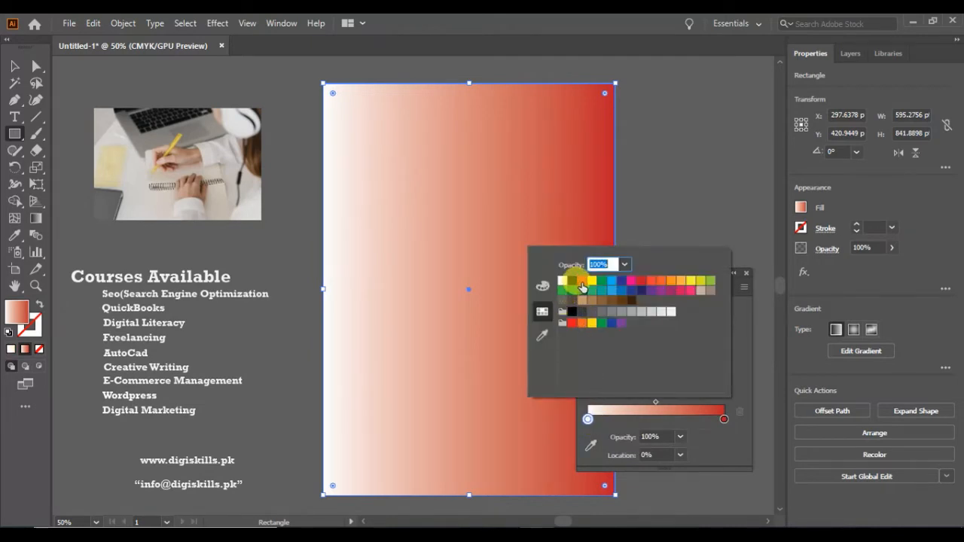
click(581, 284)
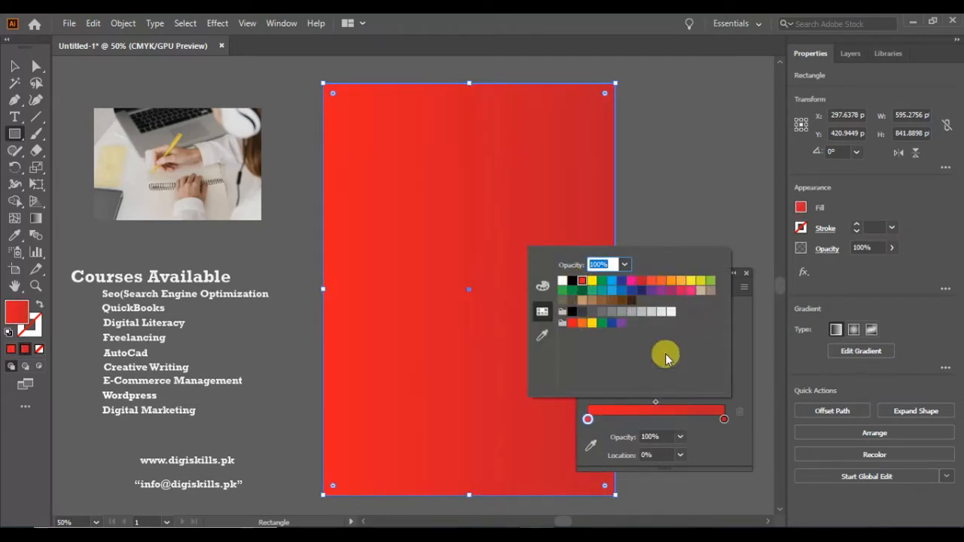
click(642, 285)
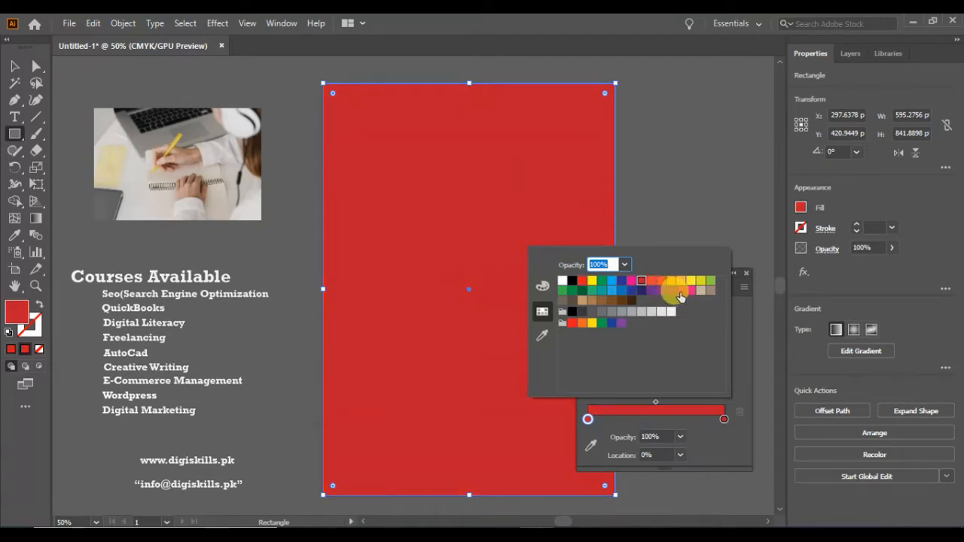
click(680, 292)
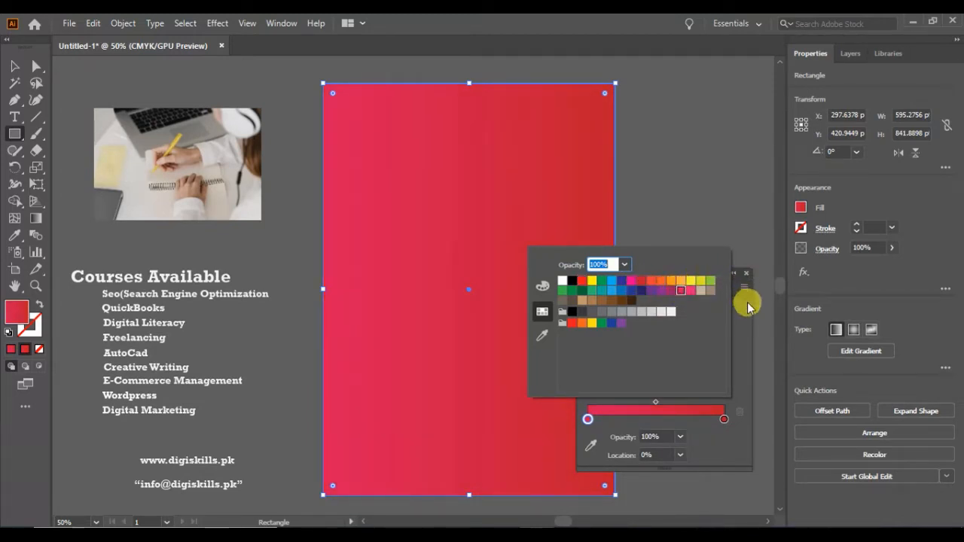
click(736, 377)
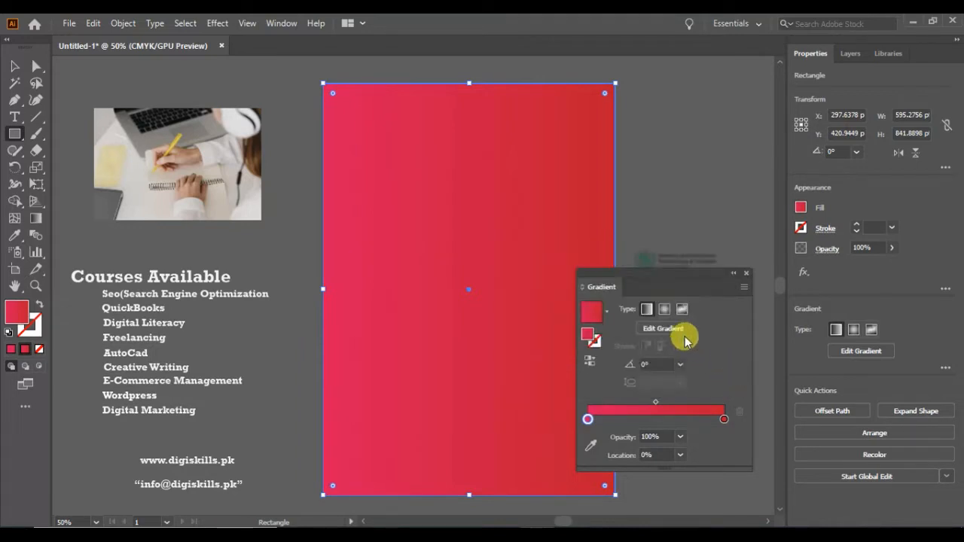
click(664, 309)
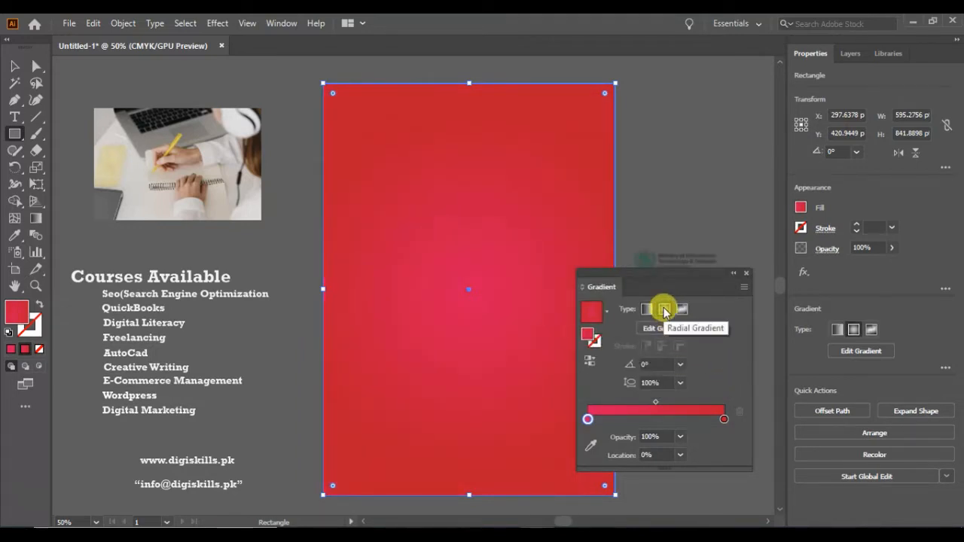
click(744, 275)
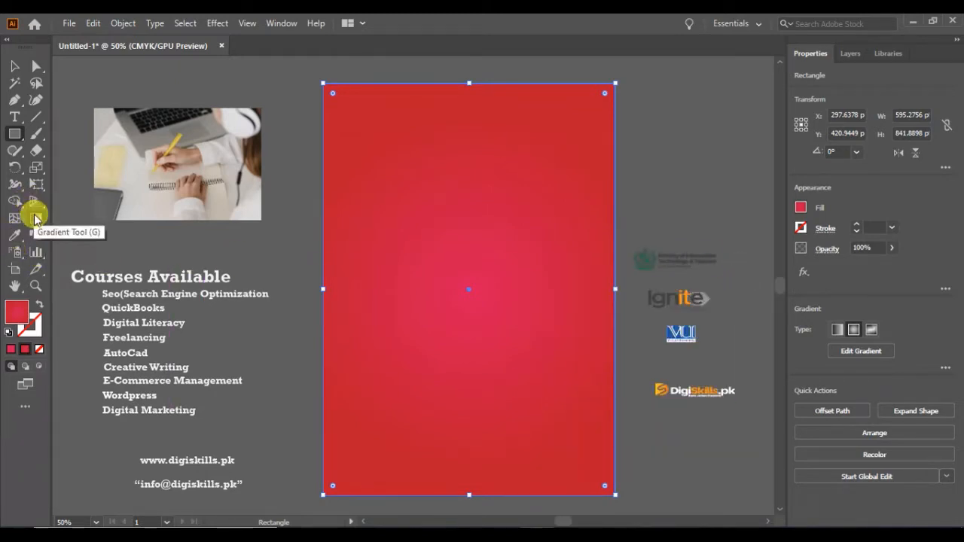
- With the Gradient tool, move the radial gradient's centre below the page's middle and shift the pink stop outward to enlarge the pink core
click(35, 217)
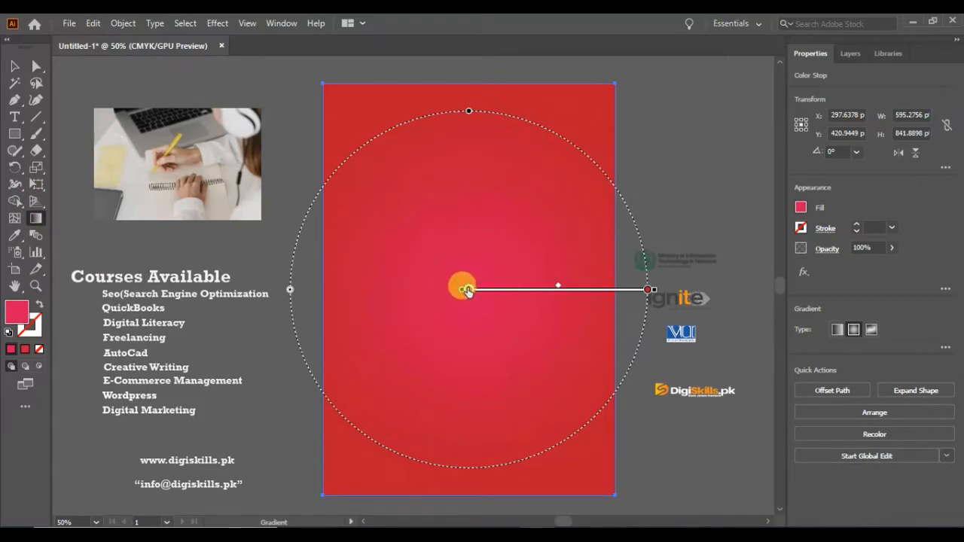
mouse_move(466, 291)
mouse_down()
mouse_move(529, 289)
mouse_move(585, 304)
mouse_move(591, 368)
mouse_up()
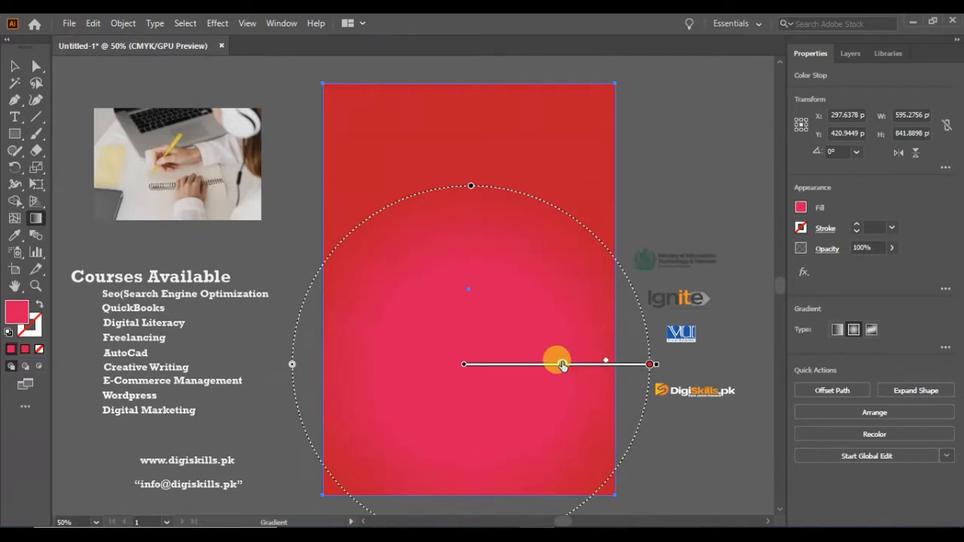
mouse_move(531, 366)
mouse_down()
mouse_move(522, 398)
mouse_move(536, 402)
mouse_move(531, 341)
mouse_move(530, 355)
mouse_up()
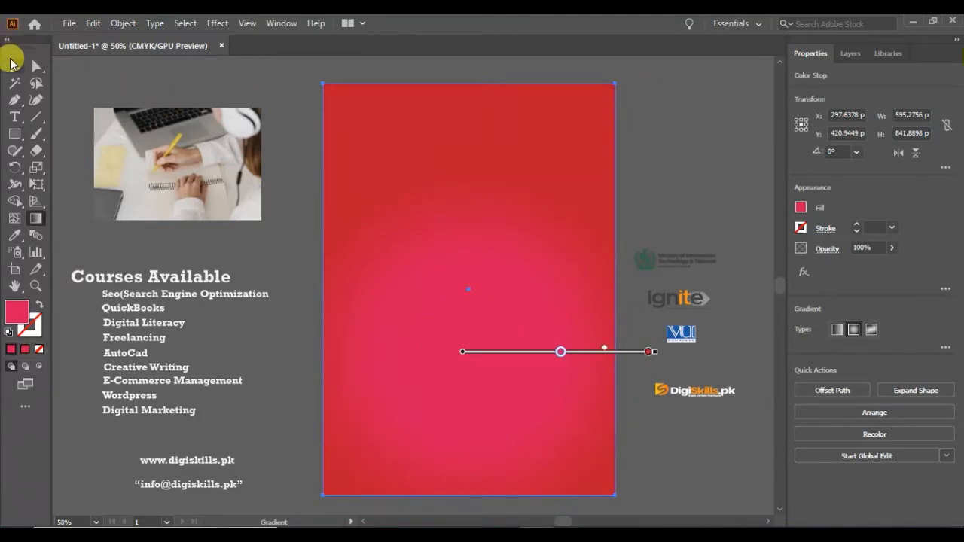
click(13, 65)
click(710, 146)
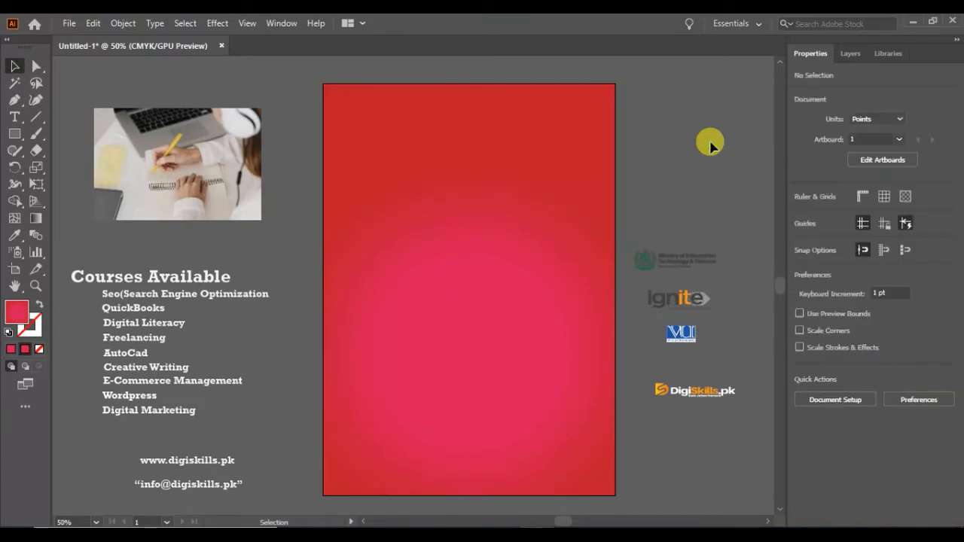
- Draw a rectangle about 361 × 303 pt in the artboard's top-left corner and give it a solid orange fill, FFA300
click(12, 138)
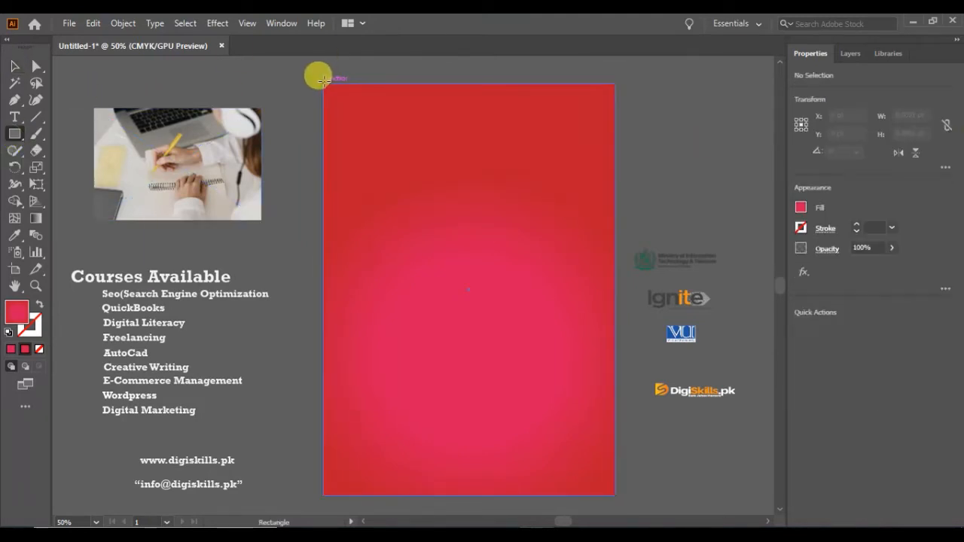
mouse_move(323, 82)
mouse_down()
mouse_move(380, 149)
mouse_move(429, 178)
mouse_move(464, 228)
mouse_move(488, 247)
mouse_move(481, 240)
mouse_move(495, 224)
mouse_move(499, 231)
mouse_up()
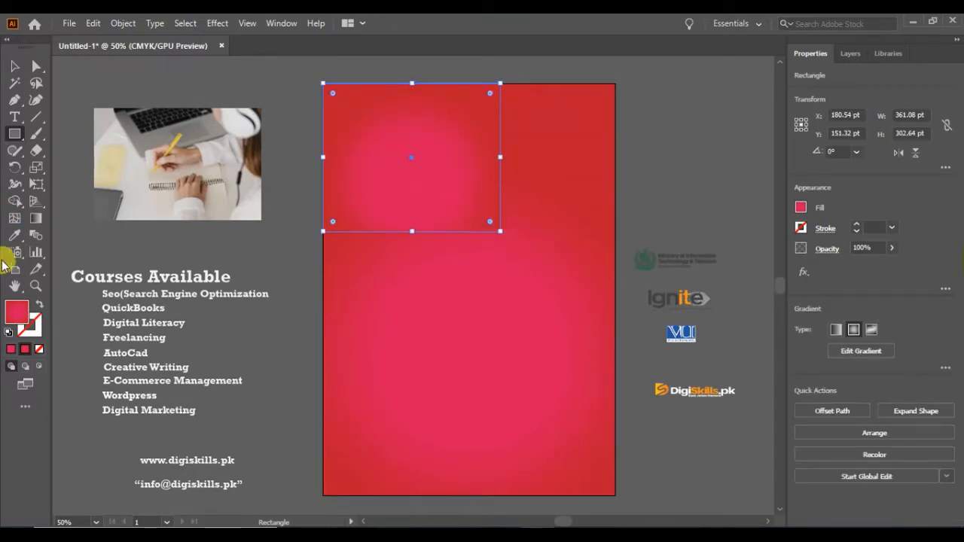
double_click(25, 316)
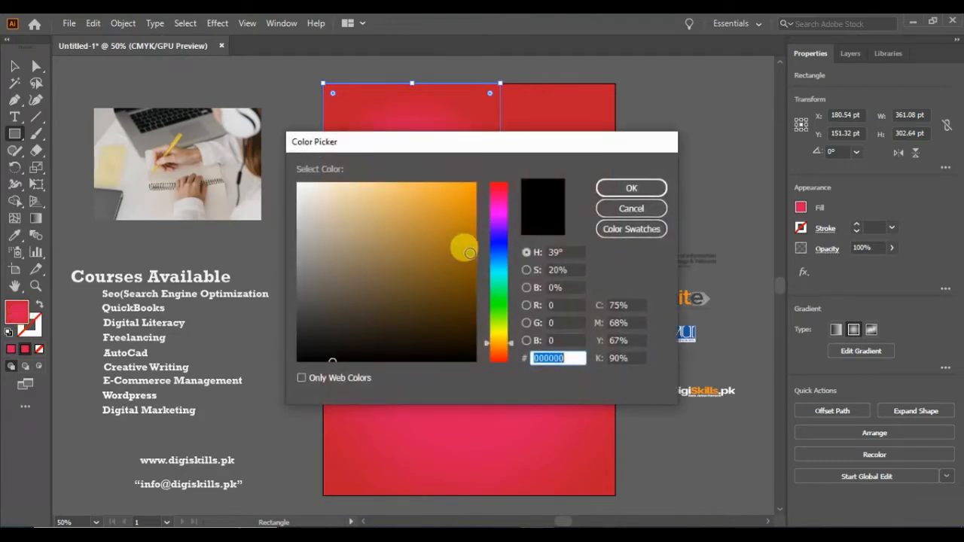
drag(456, 189, 480, 176)
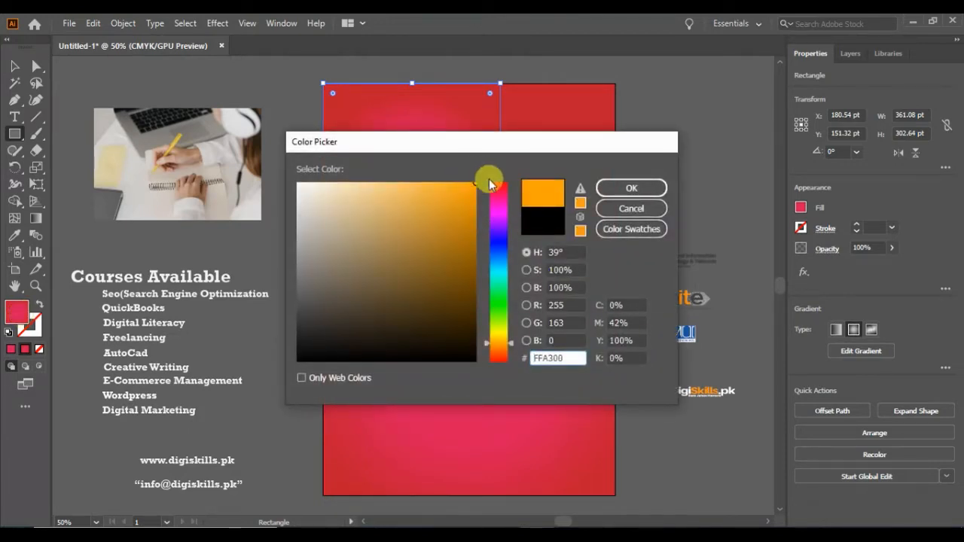
click(631, 189)
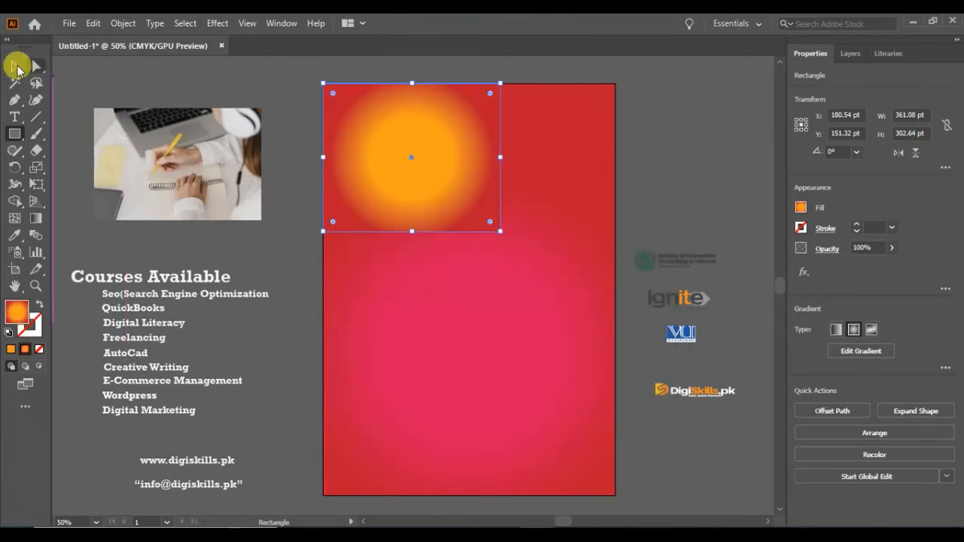
click(12, 66)
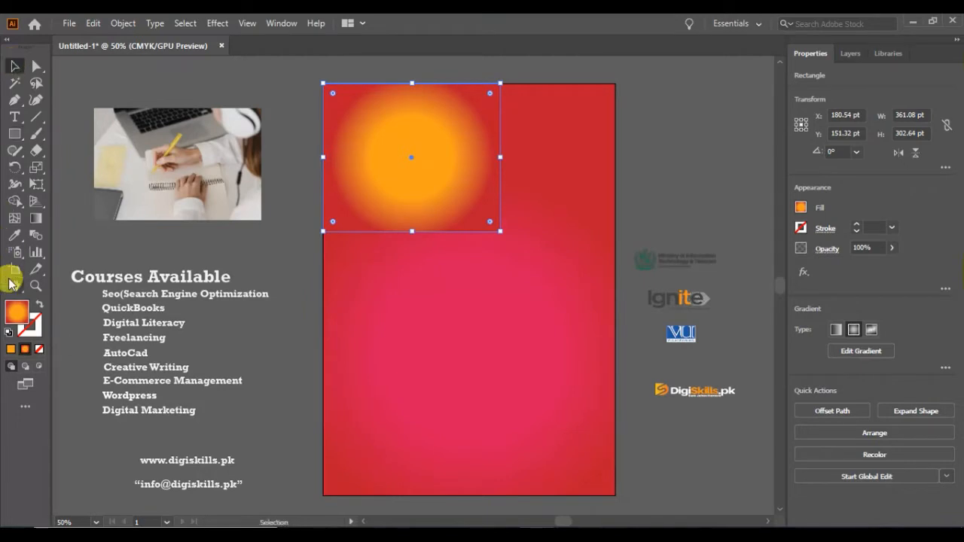
click(11, 350)
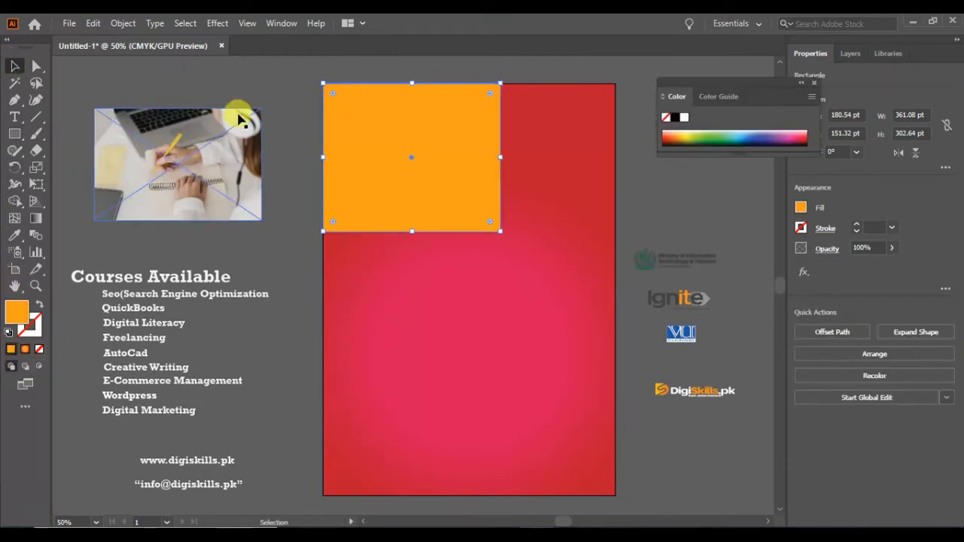
- Draw a rectangle about 357 × 248 pt that covers the whole photo beside the artboard
click(256, 92)
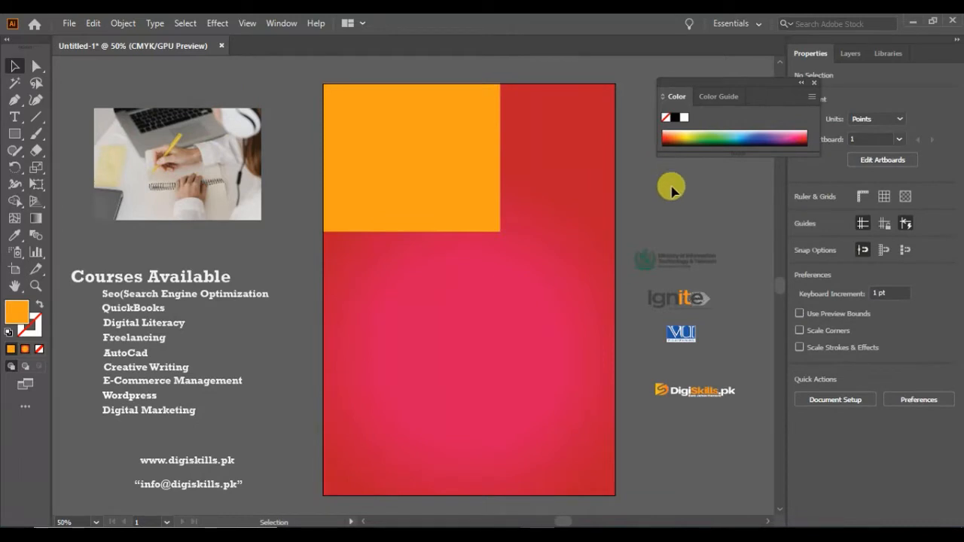
click(14, 133)
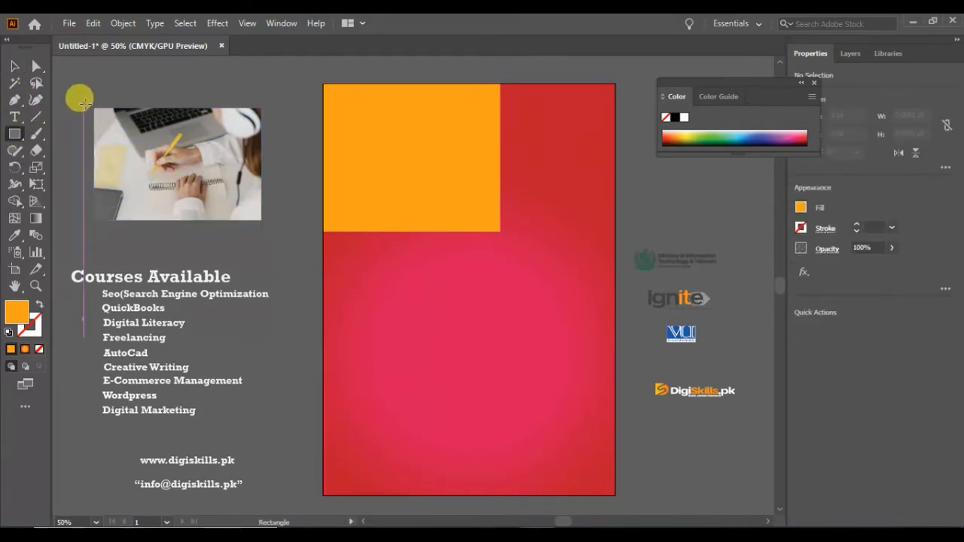
drag(89, 104, 265, 222)
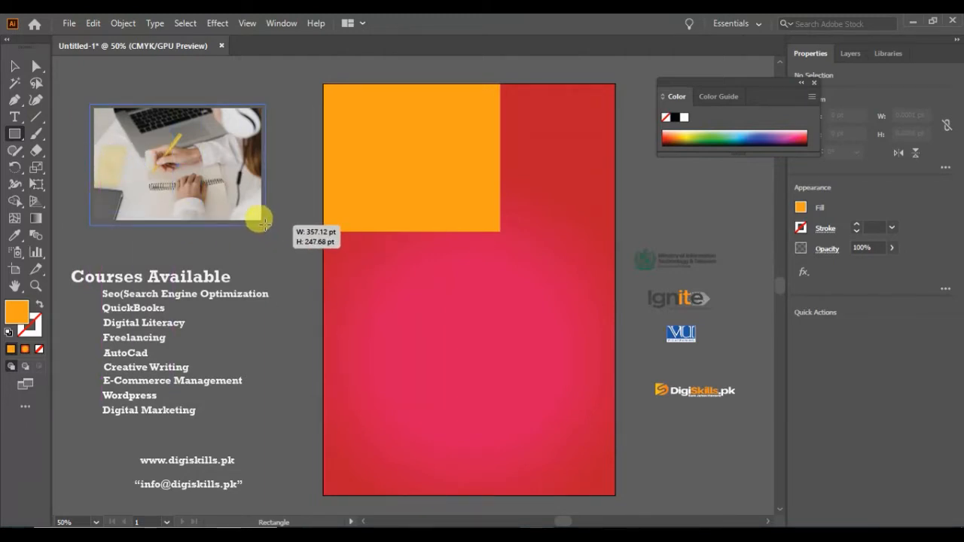
drag(264, 223, 265, 223)
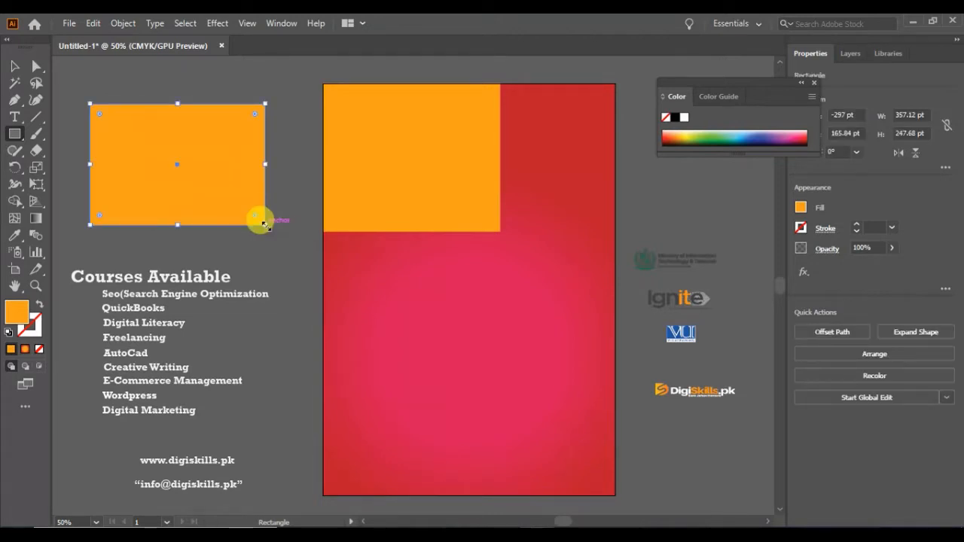
- Shift the new rectangle down and to the right over the photo and use it as a clipping mask for the photo
click(14, 66)
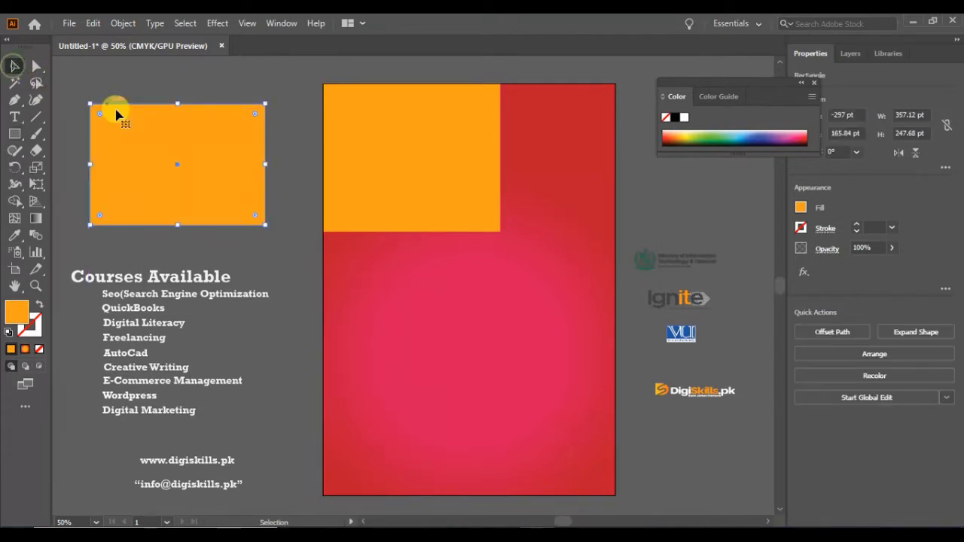
drag(133, 137, 157, 152)
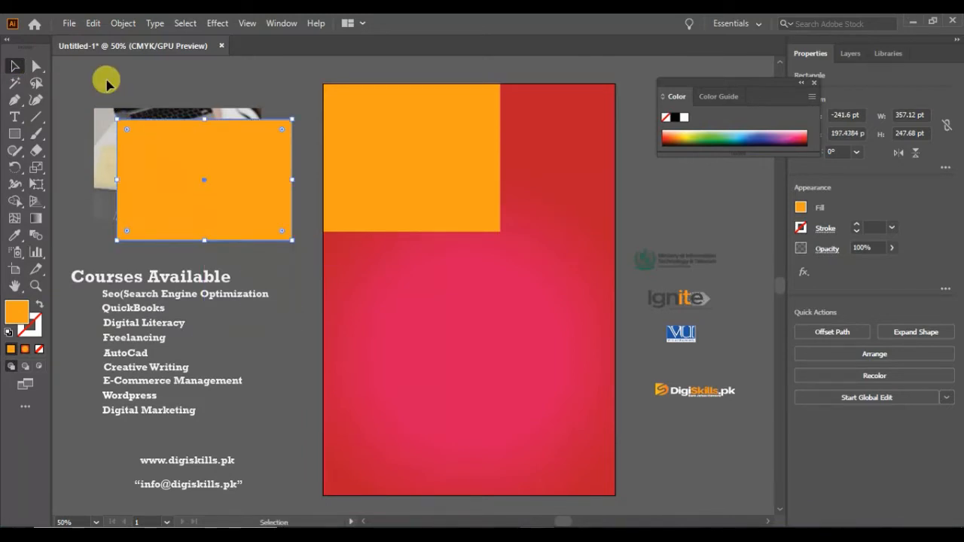
drag(107, 83, 170, 151)
right_click(170, 149)
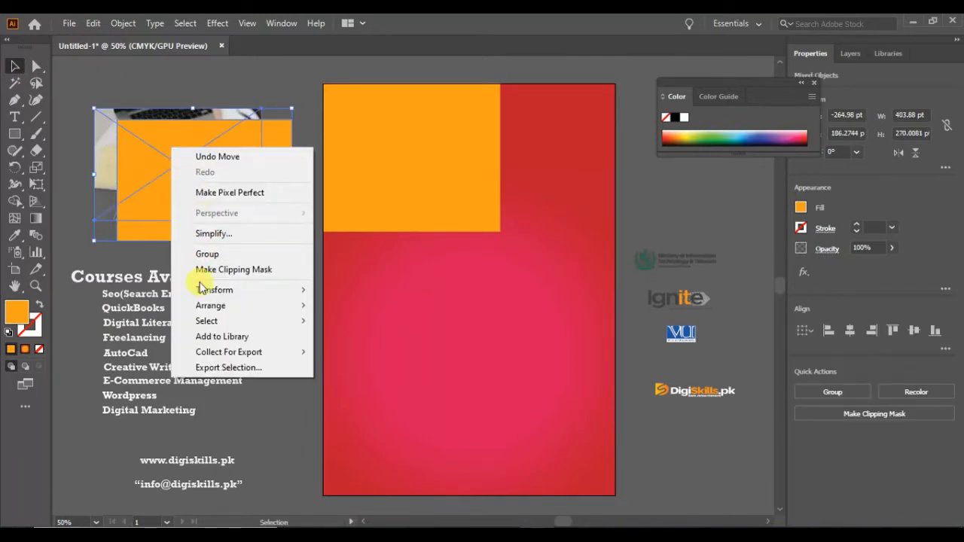
click(227, 269)
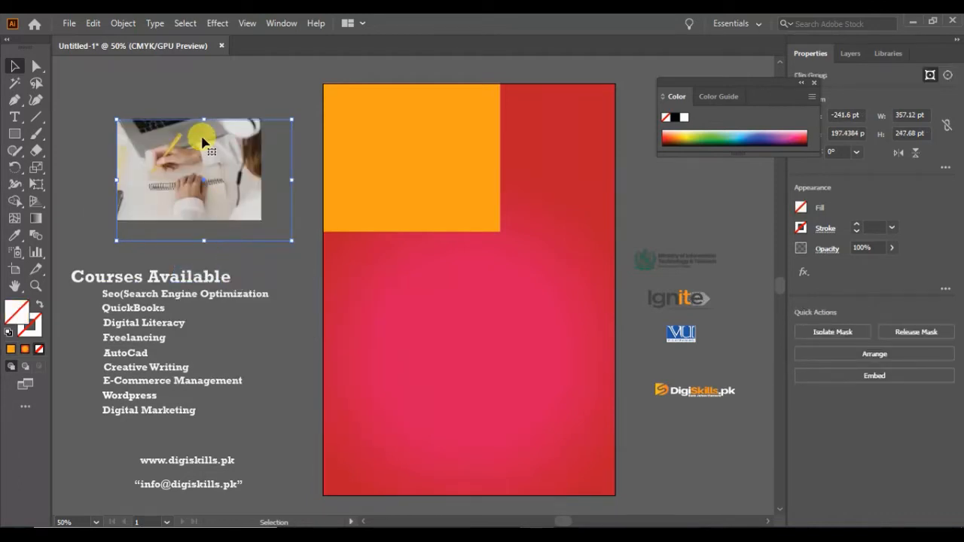
- Move the clipped photo onto the orange rectangle in the artboard's top-left corner
drag(203, 142, 404, 102)
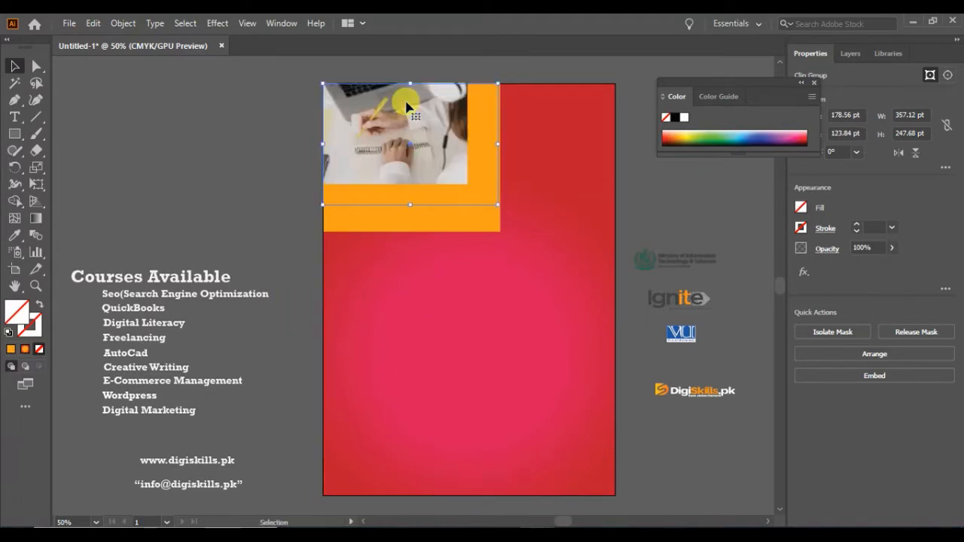
click(233, 116)
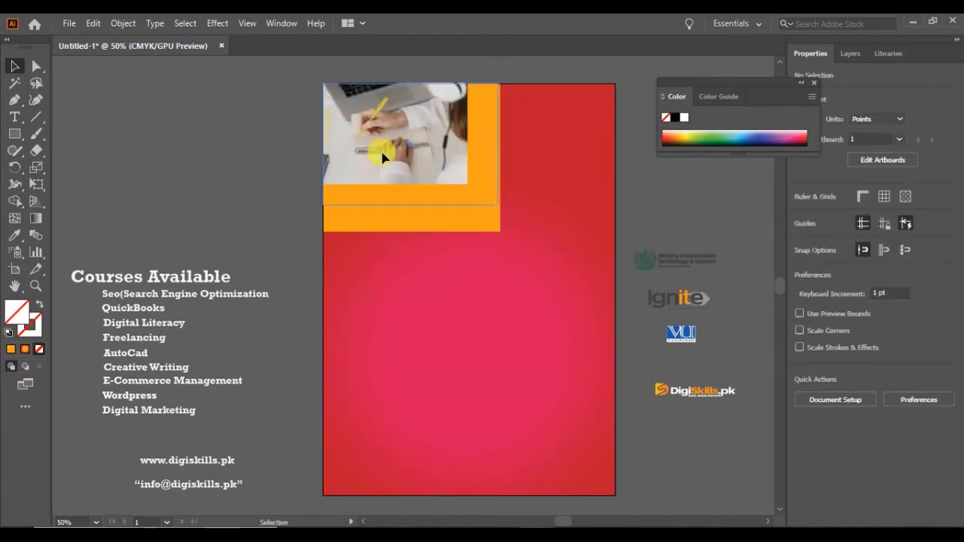
click(354, 133)
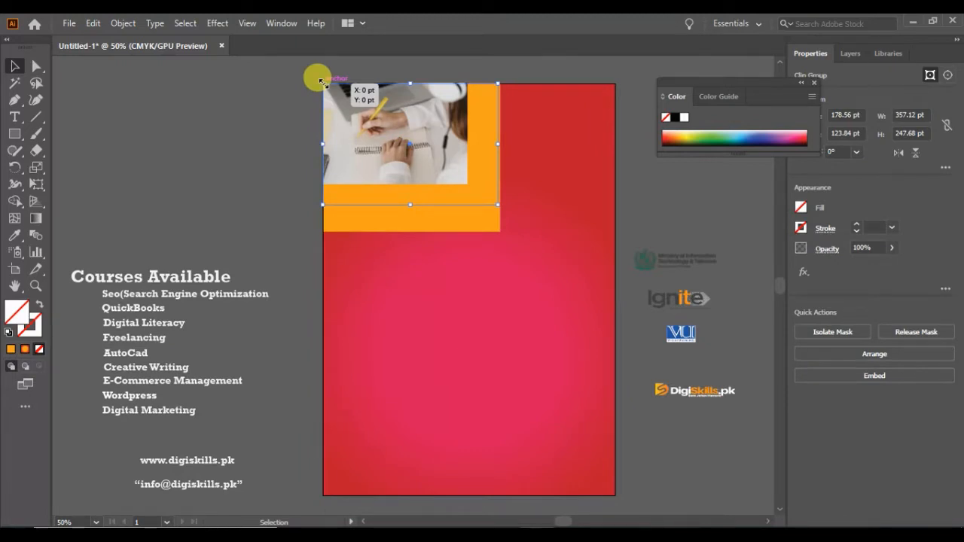
drag(320, 80, 354, 220)
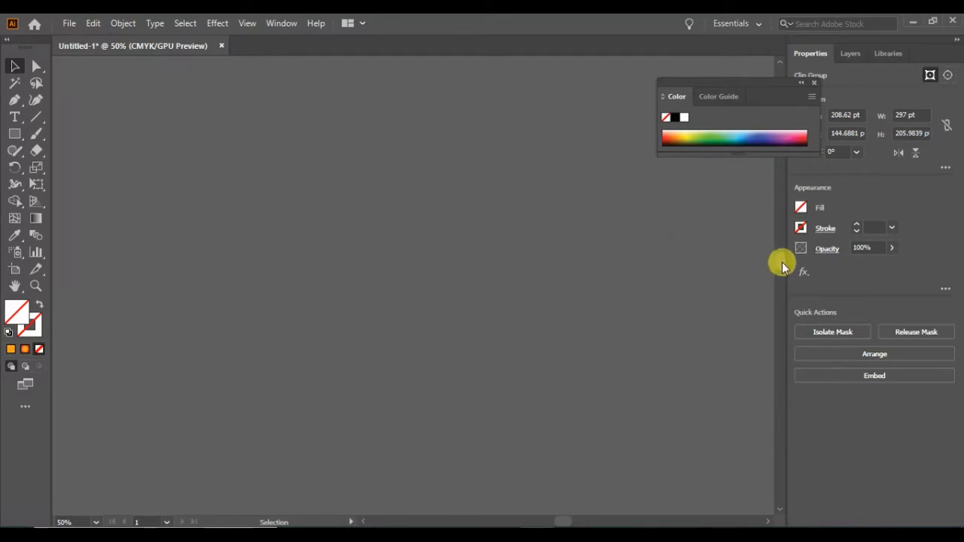
scroll(781, 265, down, 10)
scroll(785, 290, up, 5)
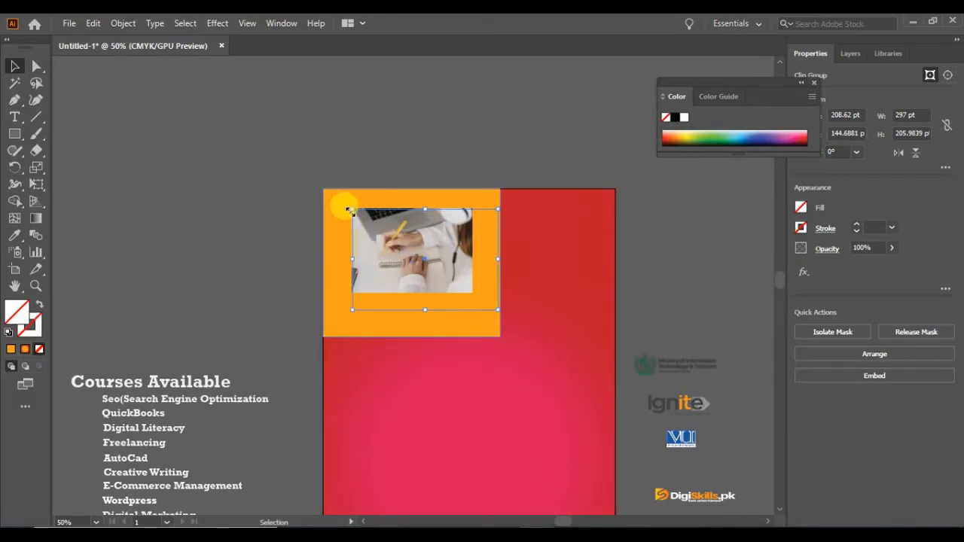
drag(351, 210, 322, 189)
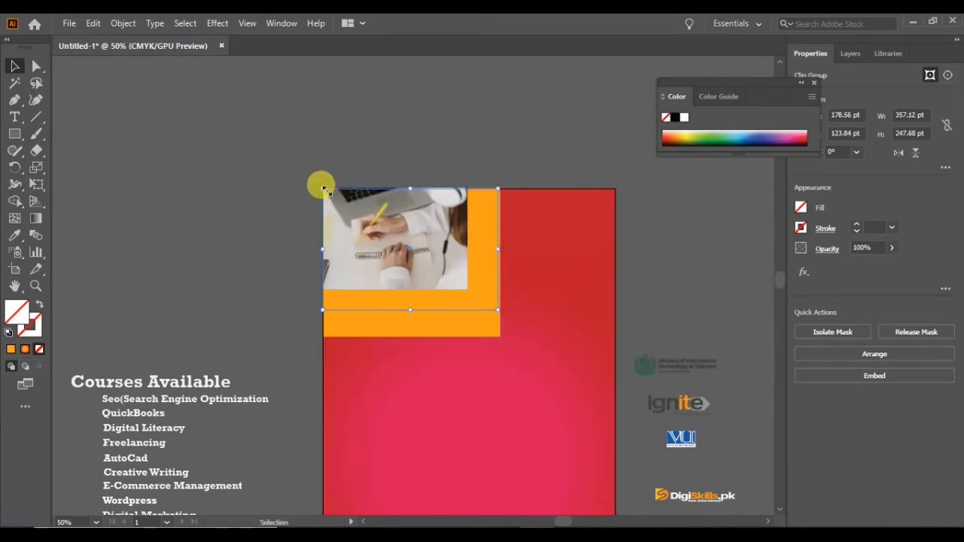
- Nudge the clipped photo about 2 pt to the right so it lines up with the orange rectangle's right edge
drag(410, 251, 413, 253)
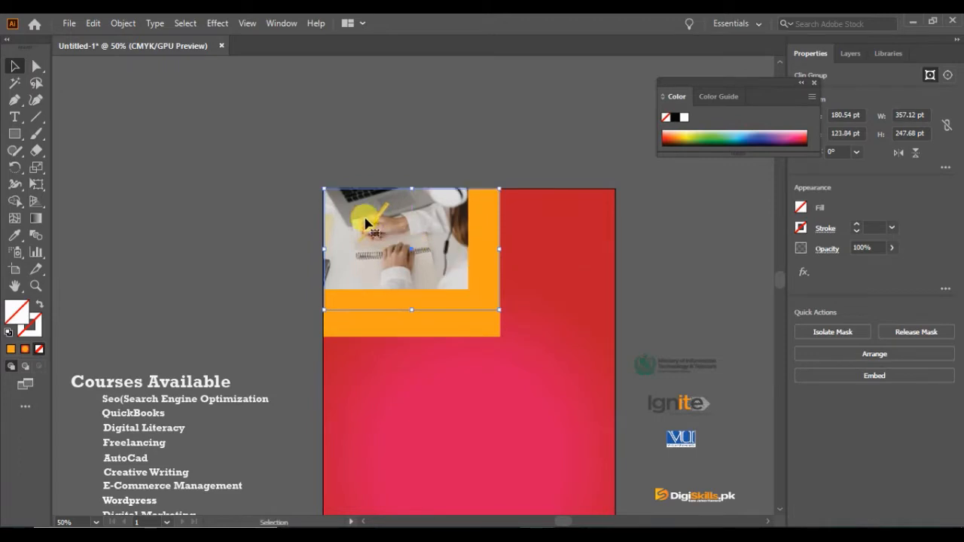
click(293, 190)
click(379, 223)
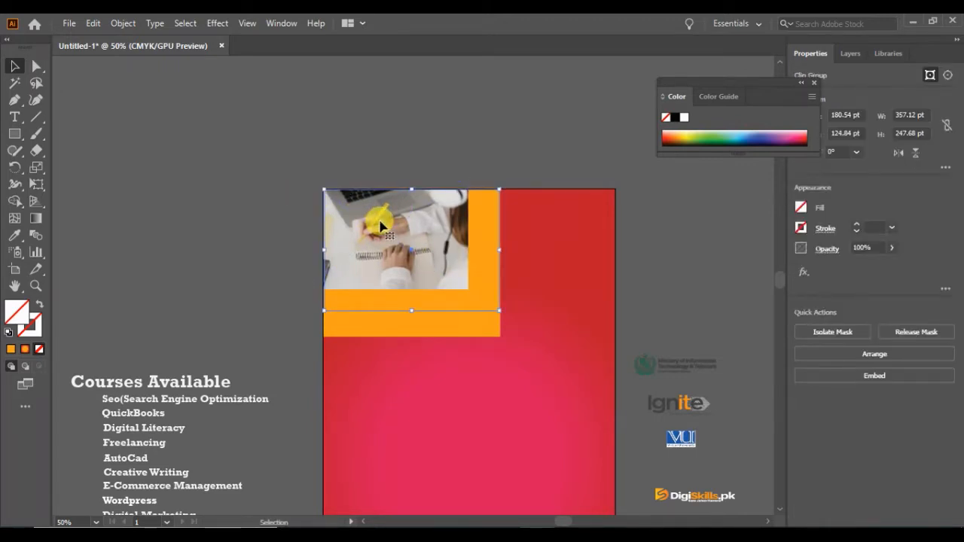
click(275, 224)
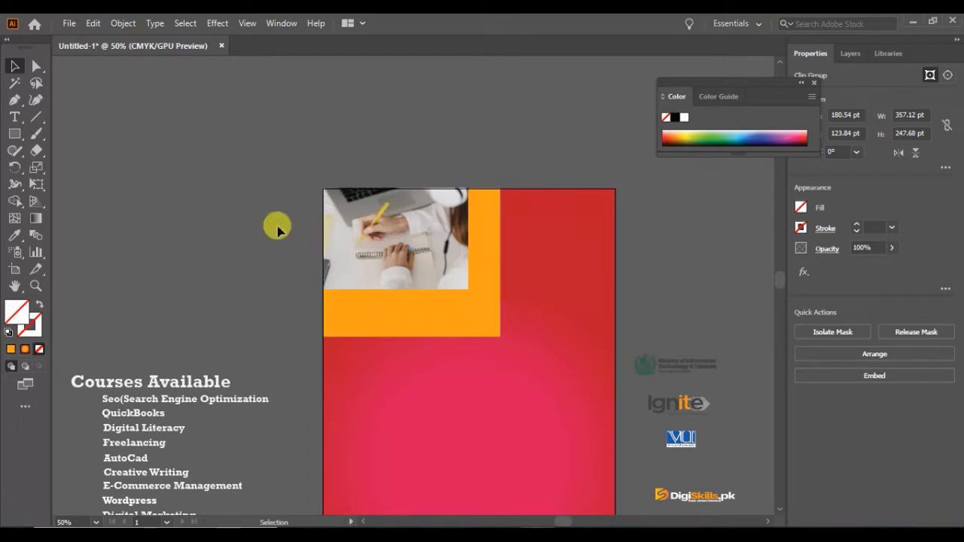
- Resize the orange rectangle to about 338 × 248 pt so it forms a narrower border around the photo
click(358, 323)
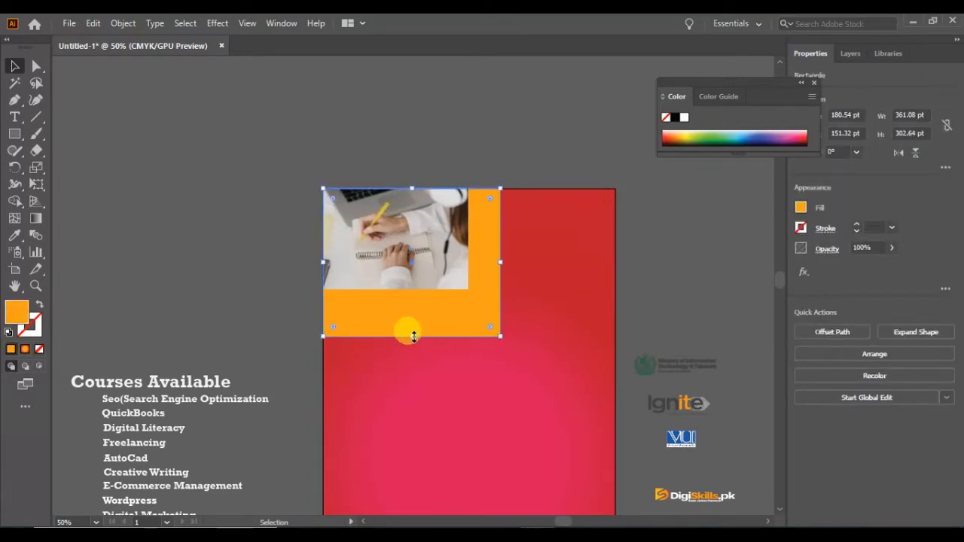
drag(413, 336, 416, 310)
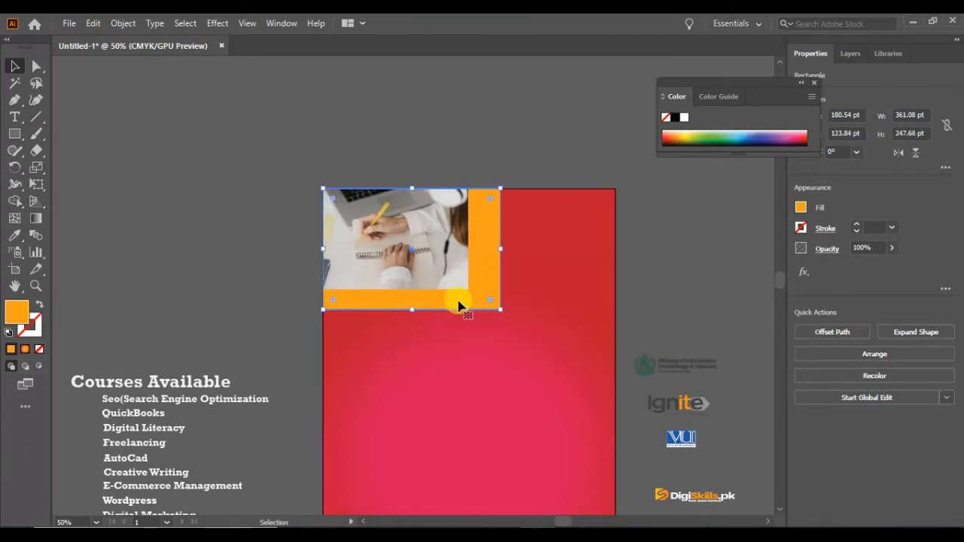
drag(412, 310, 412, 313)
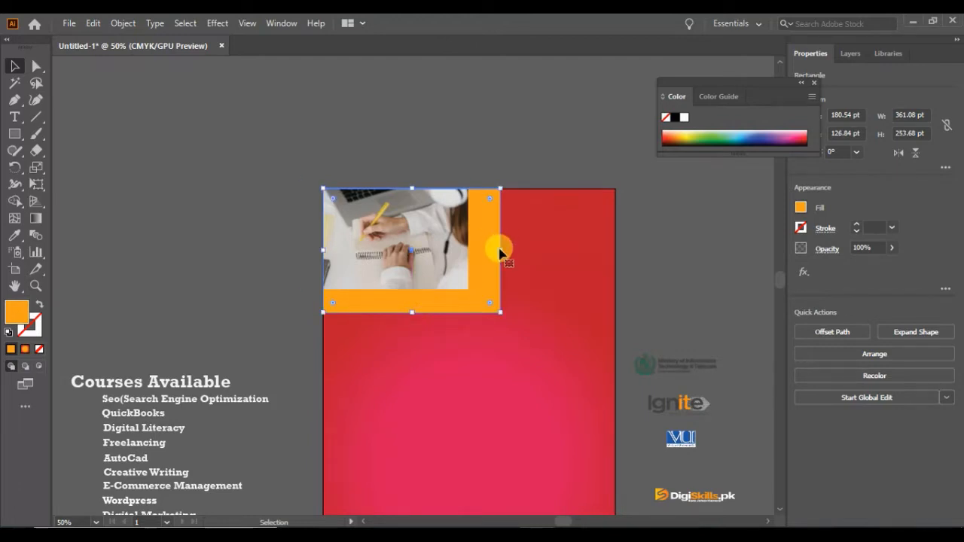
drag(500, 250, 489, 250)
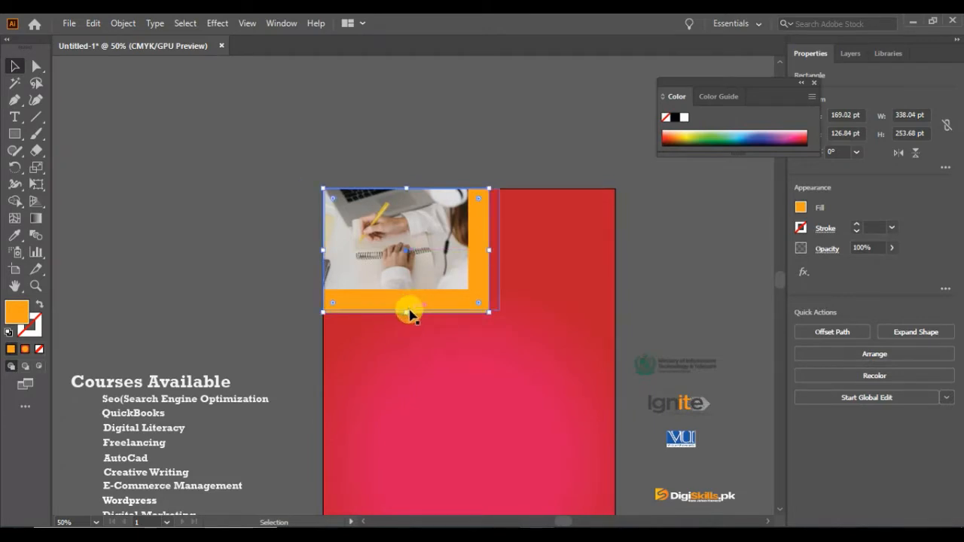
drag(407, 313, 408, 310)
click(237, 271)
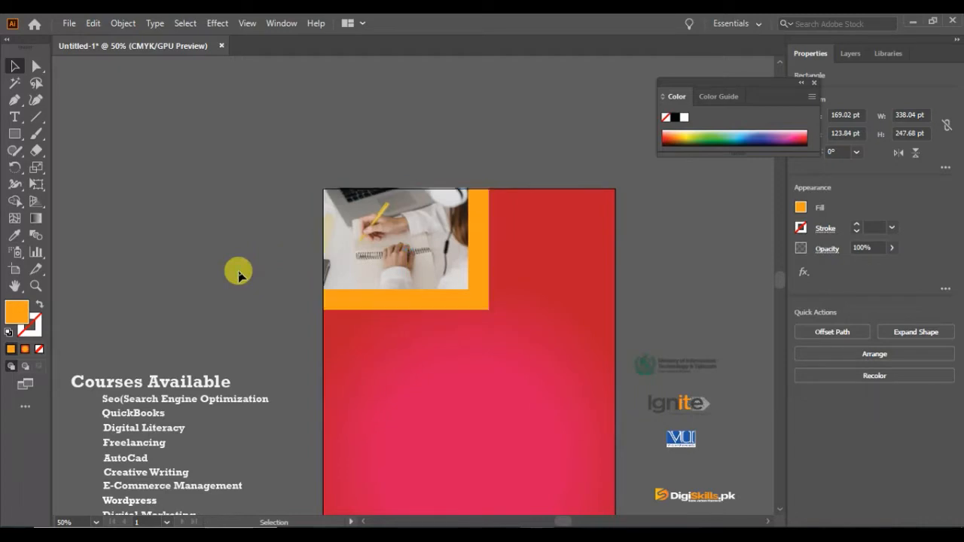
- Lock the red gradient background rectangle and move the floating colour palette out of the way
click(856, 49)
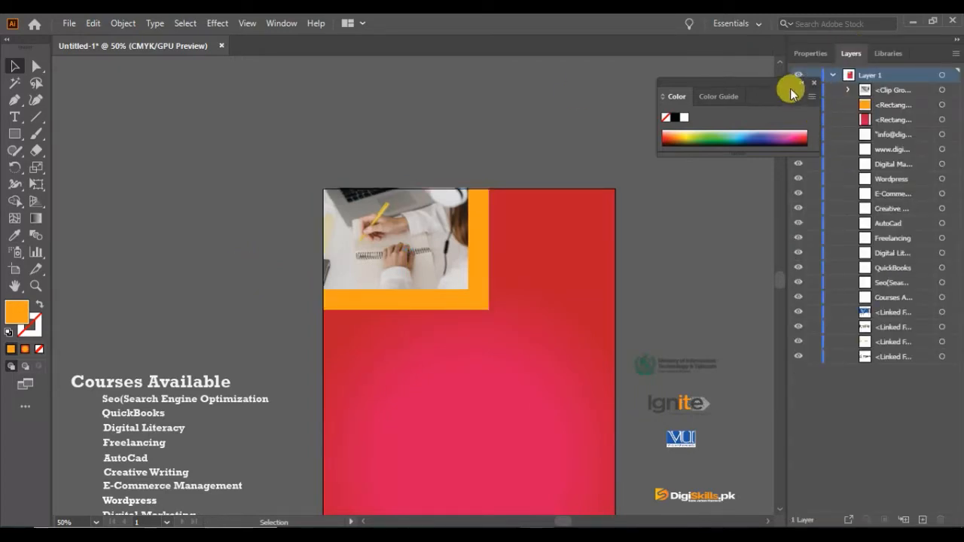
drag(780, 79, 726, 70)
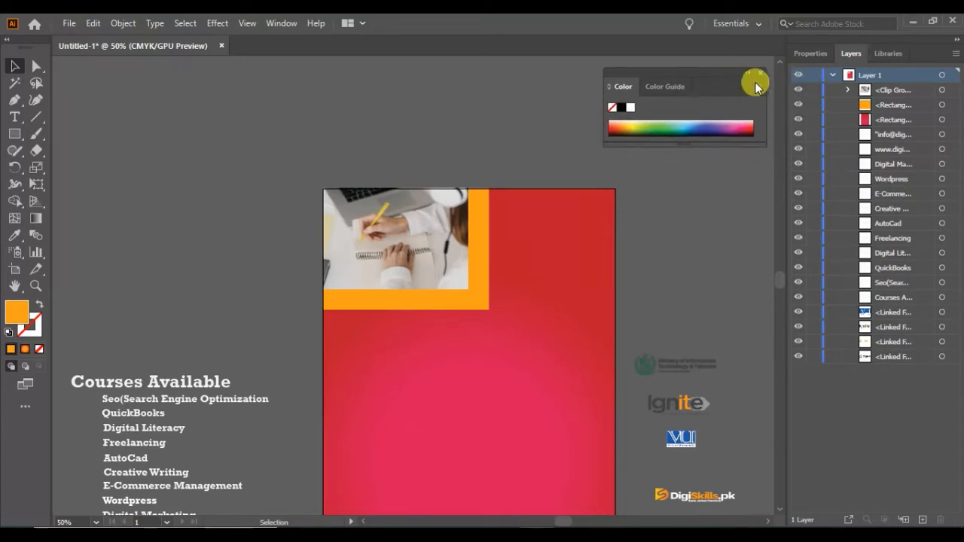
click(813, 119)
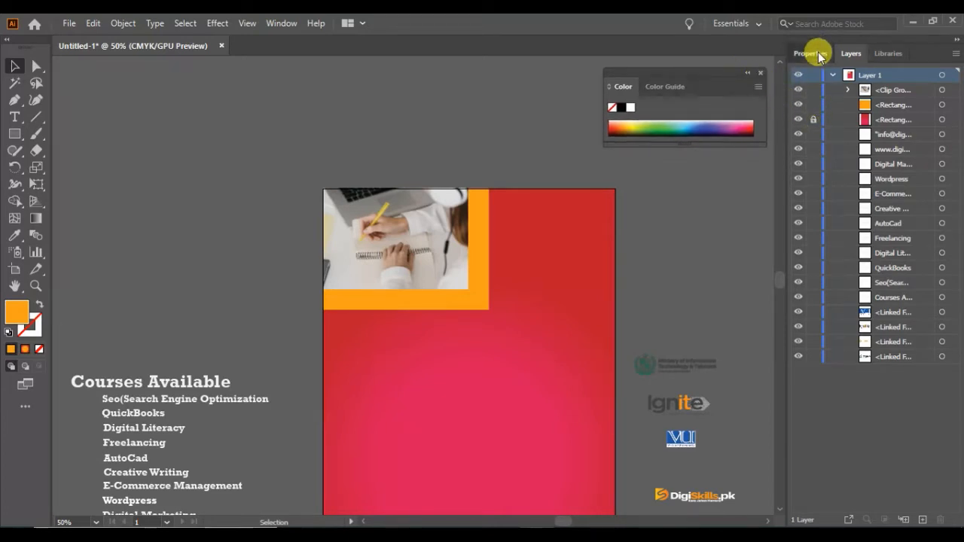
click(820, 55)
scroll(780, 284, down, 3)
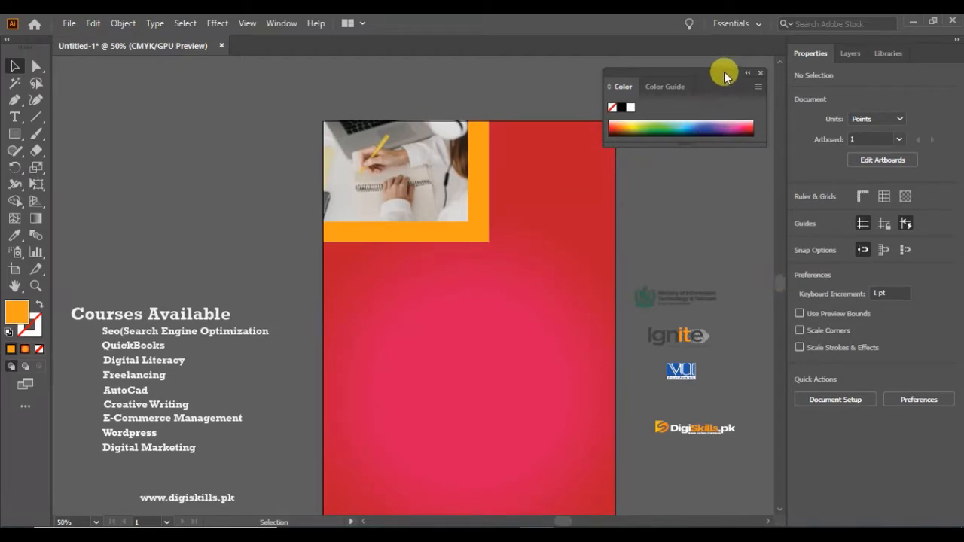
drag(725, 73, 802, 83)
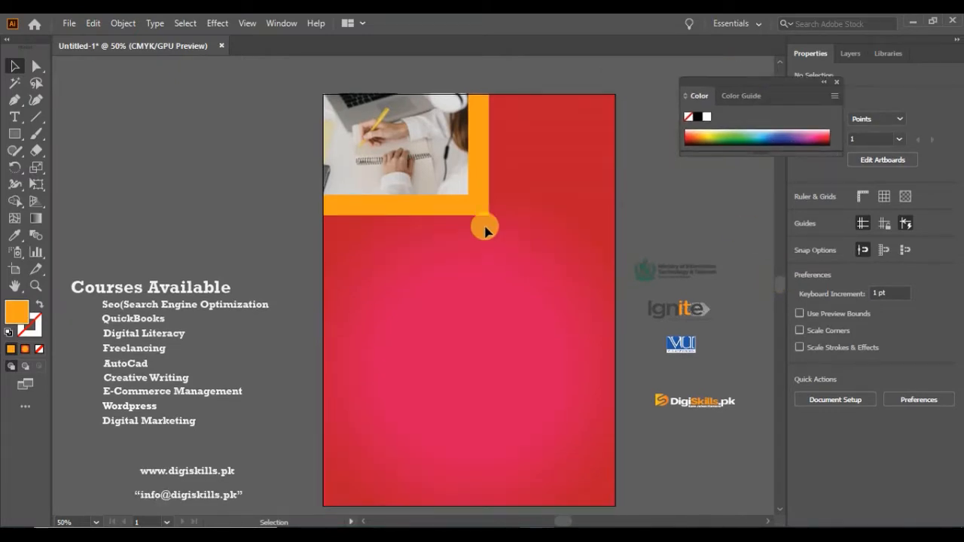
- Select the clipped photo and orange rectangle together and resize them to about 363 × 284 pt overall
drag(487, 226, 410, 150)
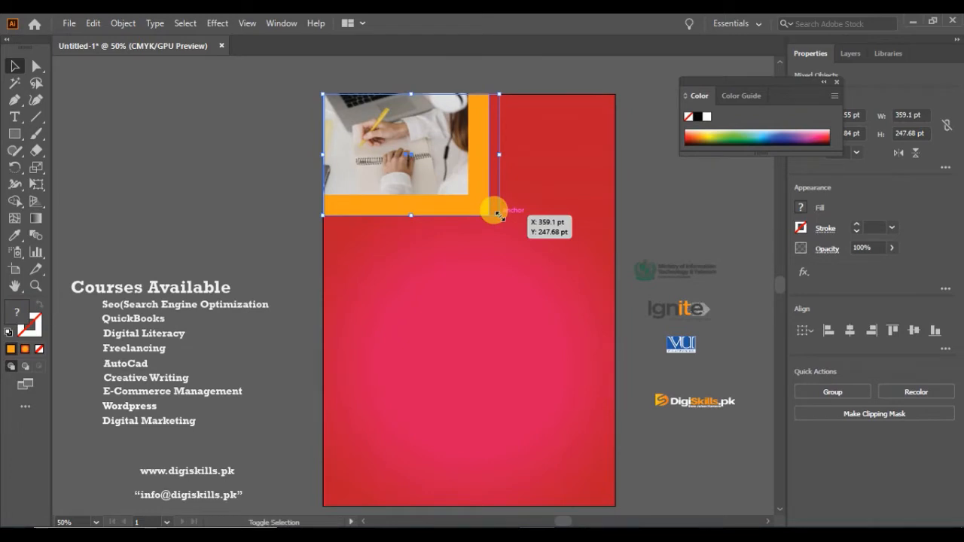
drag(497, 215, 523, 244)
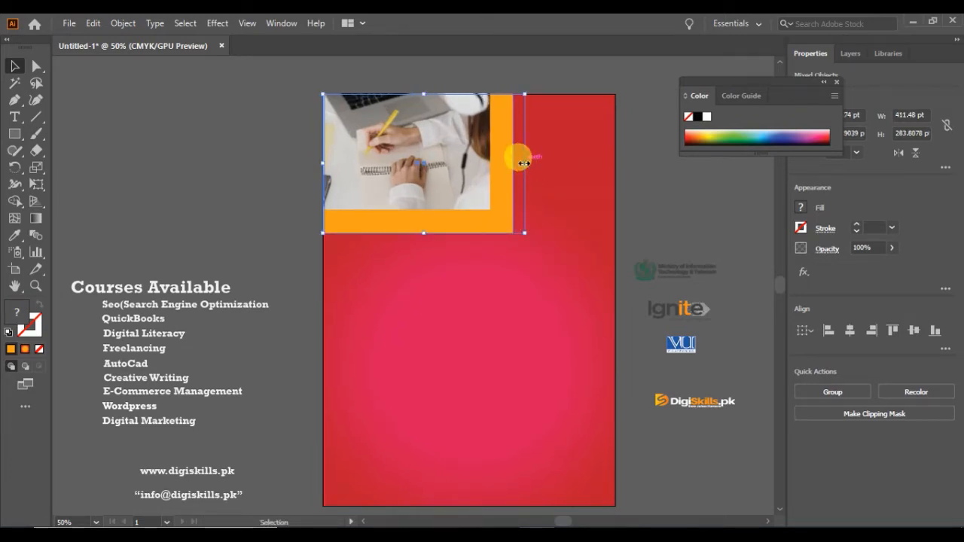
drag(523, 164, 503, 165)
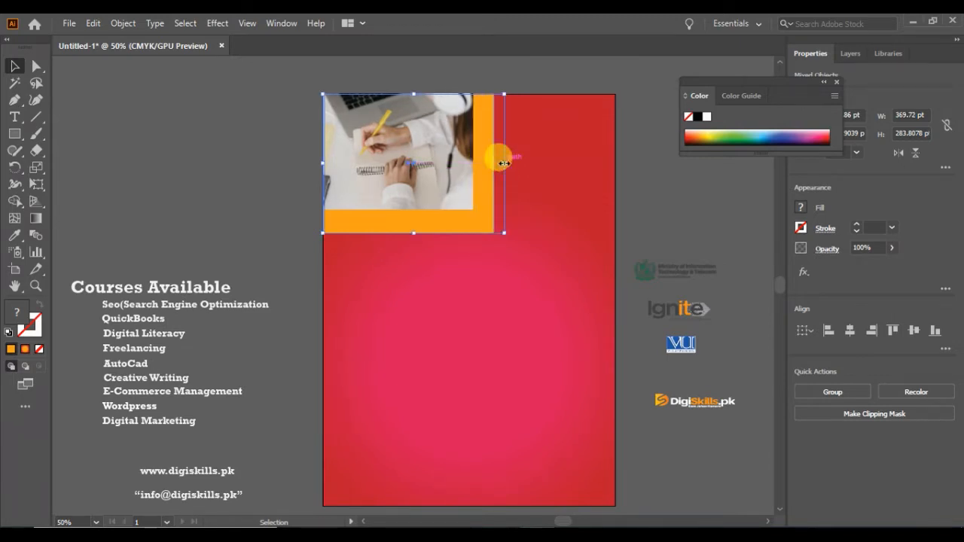
drag(504, 163, 500, 164)
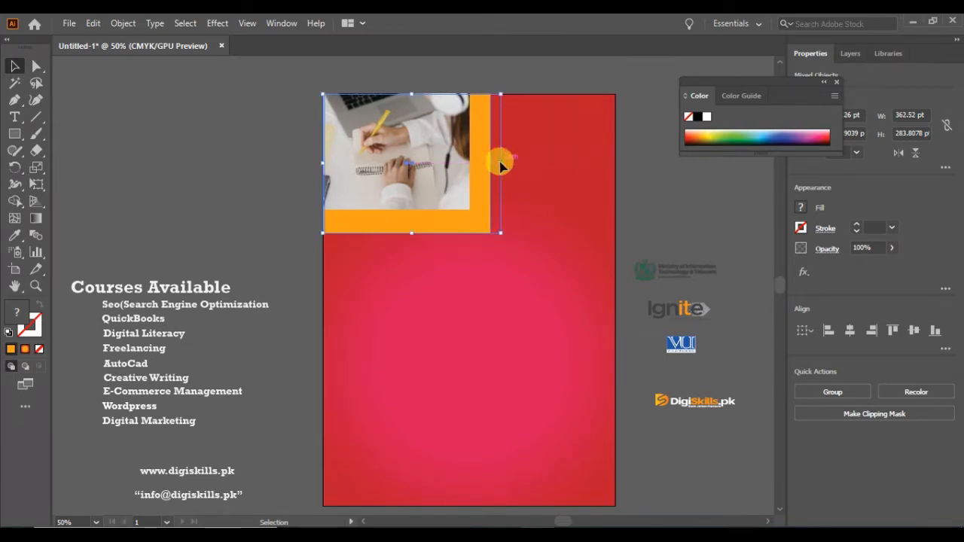
click(247, 157)
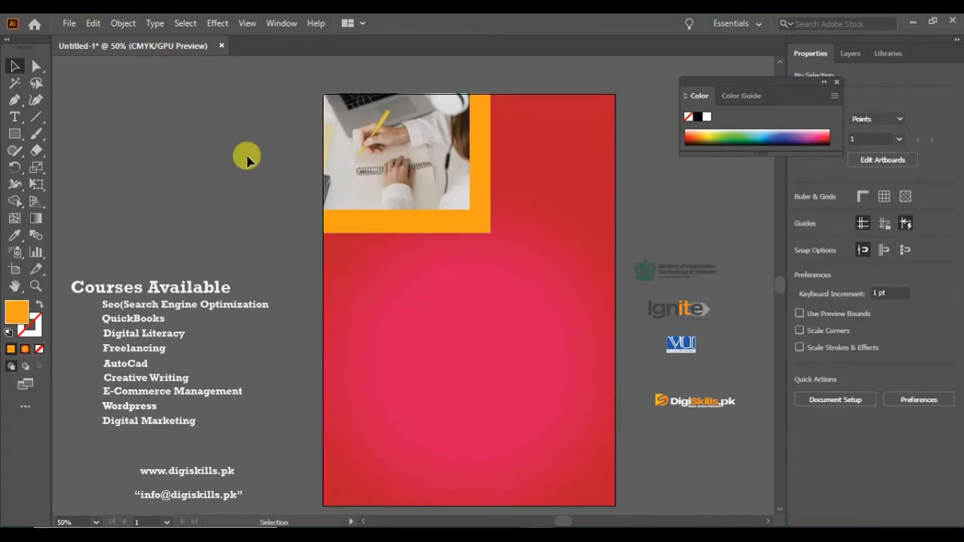
- Draw a text frame about 200 × 324 pt on the red area beside the framed photo and clear its placeholder text
click(15, 119)
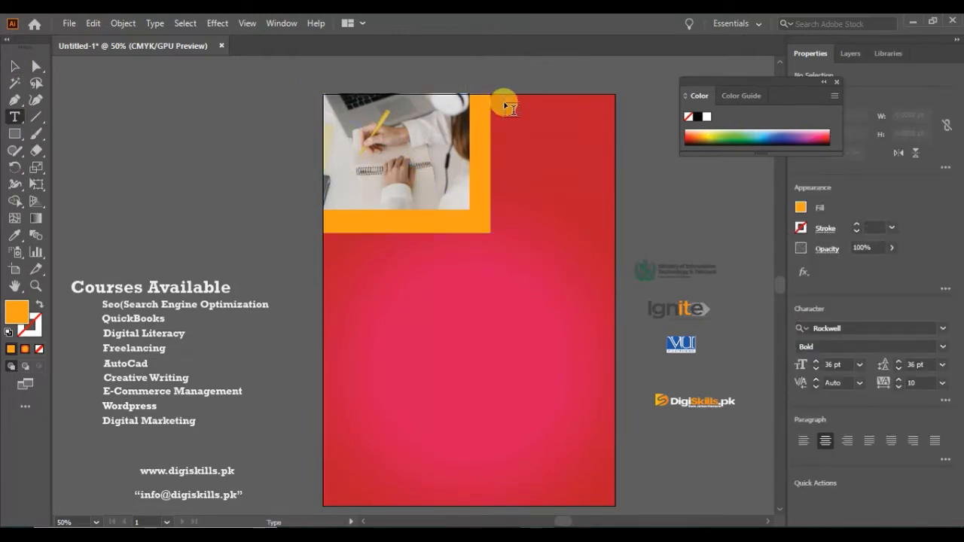
drag(504, 103, 601, 260)
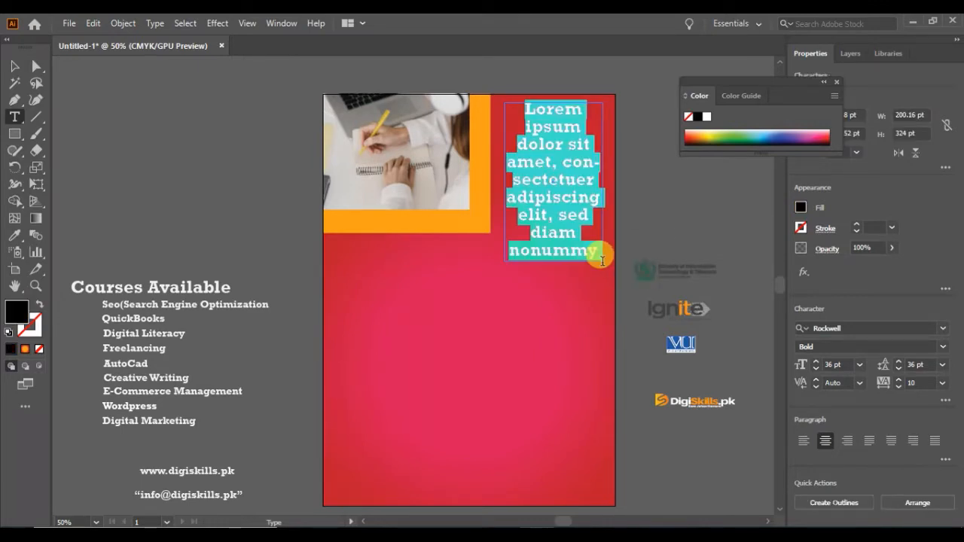
key(BackSpace)
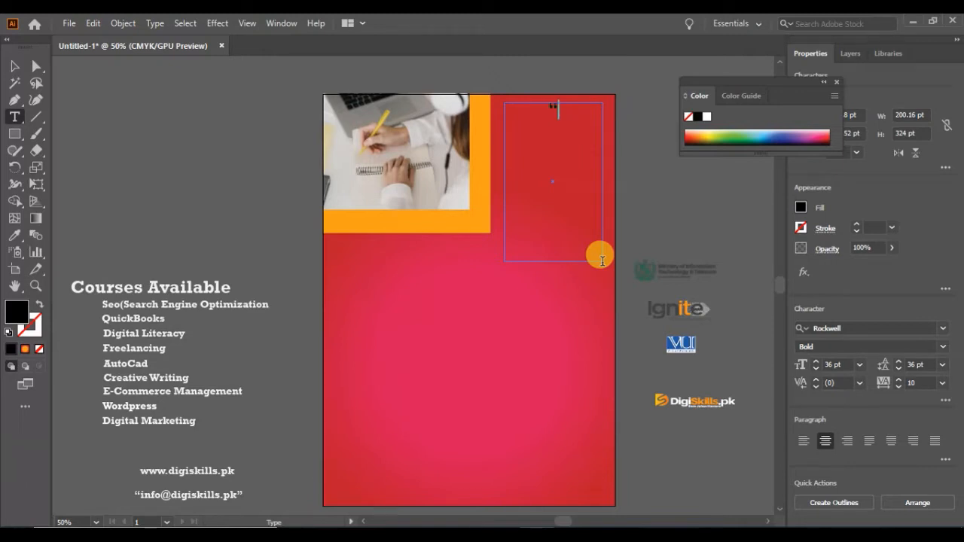
- Enter the tagline “Learn Online and Earn Online” in quotation marks in the empty text frame
text(“Lrae)
key(BackSpace)
key(BackSpace)
text(earn )
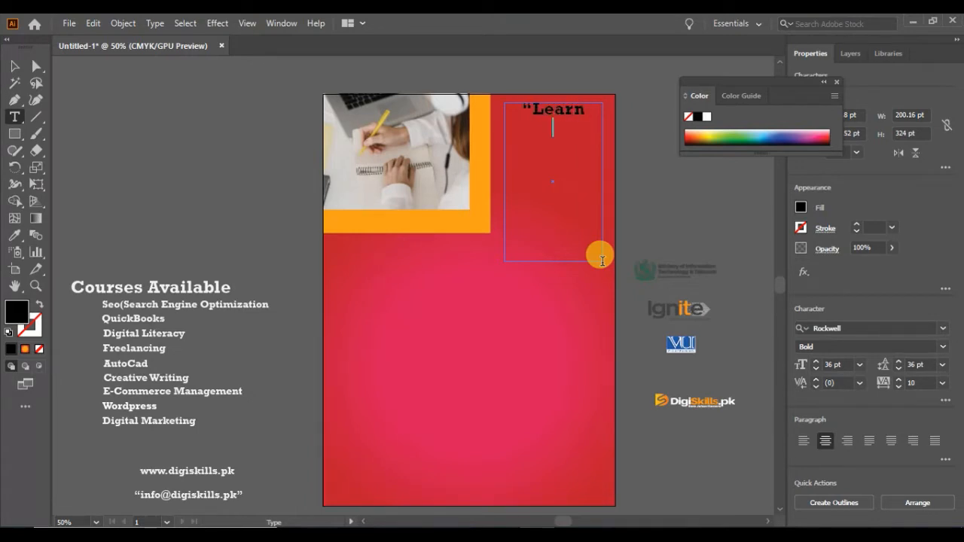
text(Online)
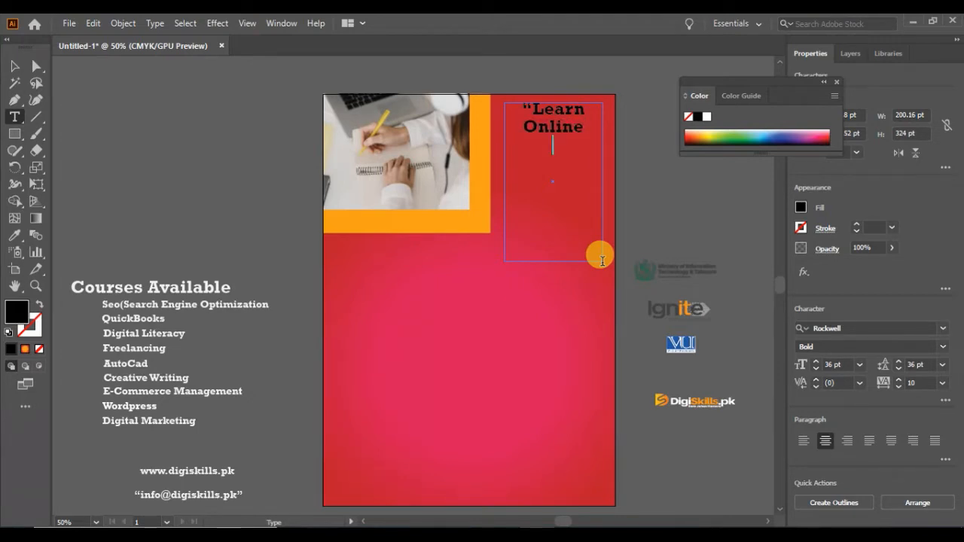
text( And)
key(BackSpace)
key(BackSpace)
text(rn)
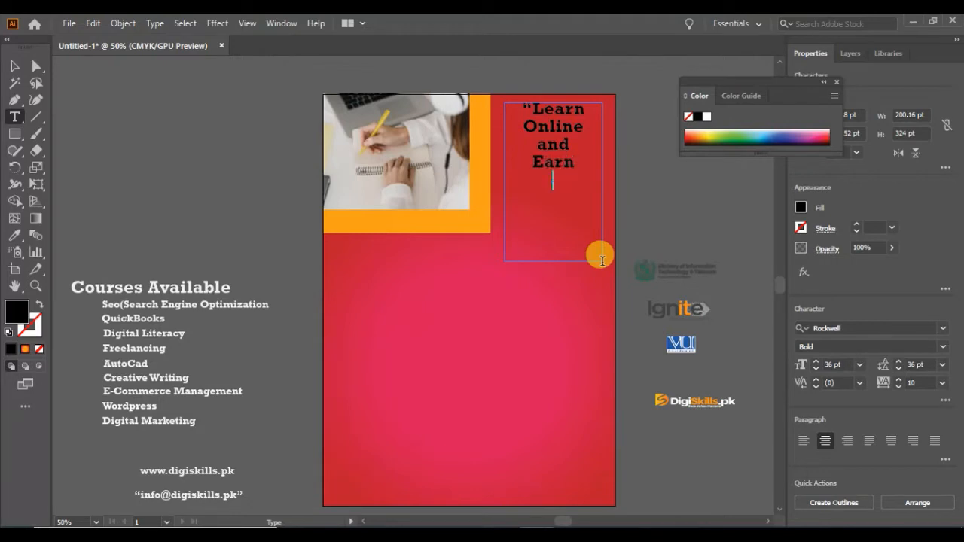
text(Onlin)
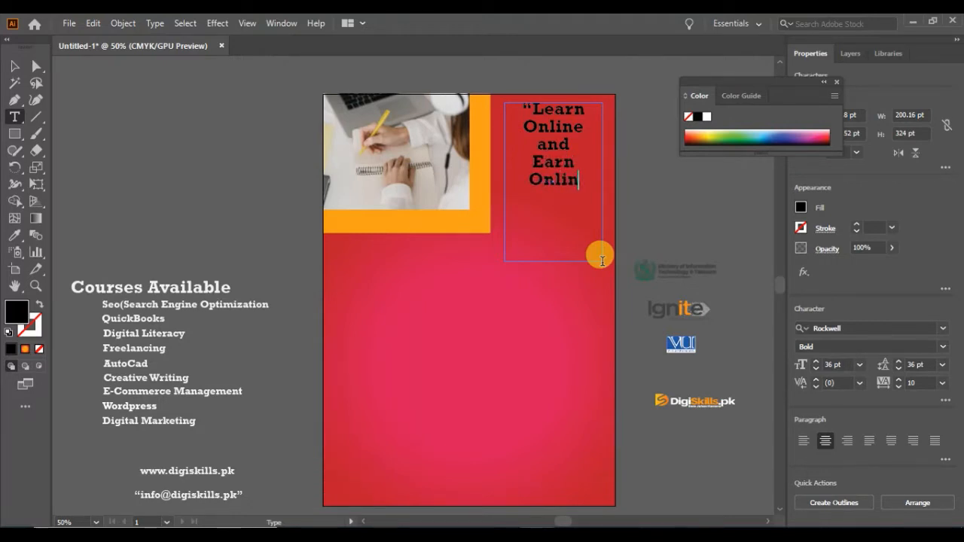
text(e")
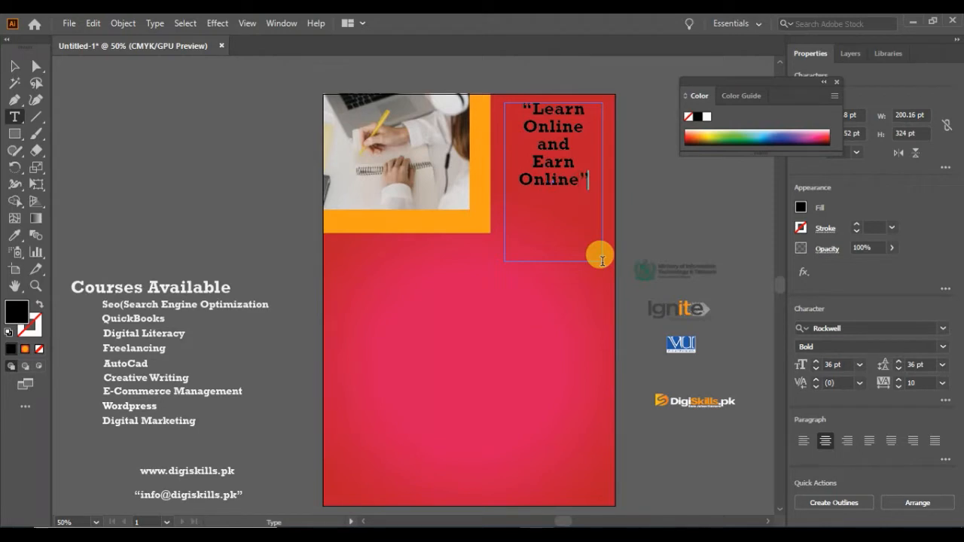
click(14, 66)
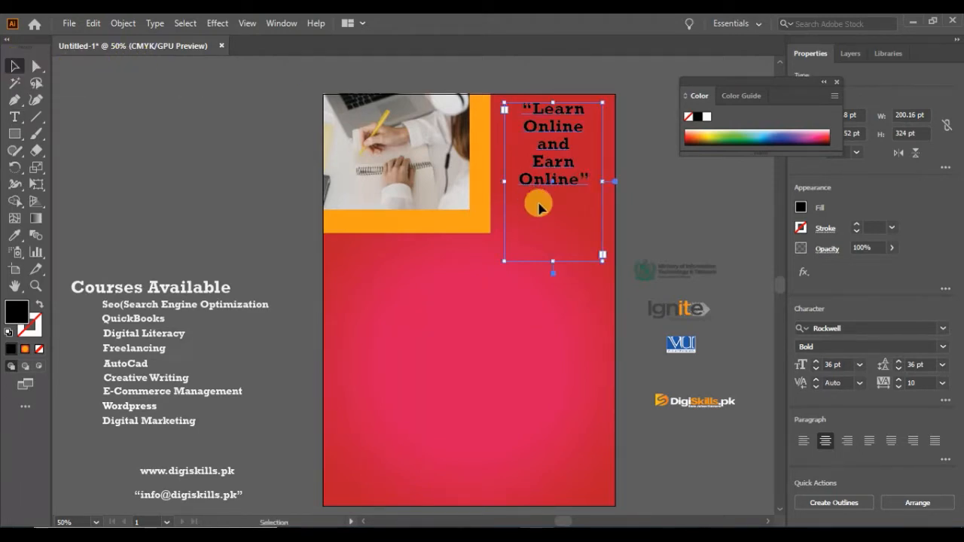
- Select the whole tagline text and change its fill to the near-white swatch C=0 M=0 Y=0 K=5
double_click(580, 179)
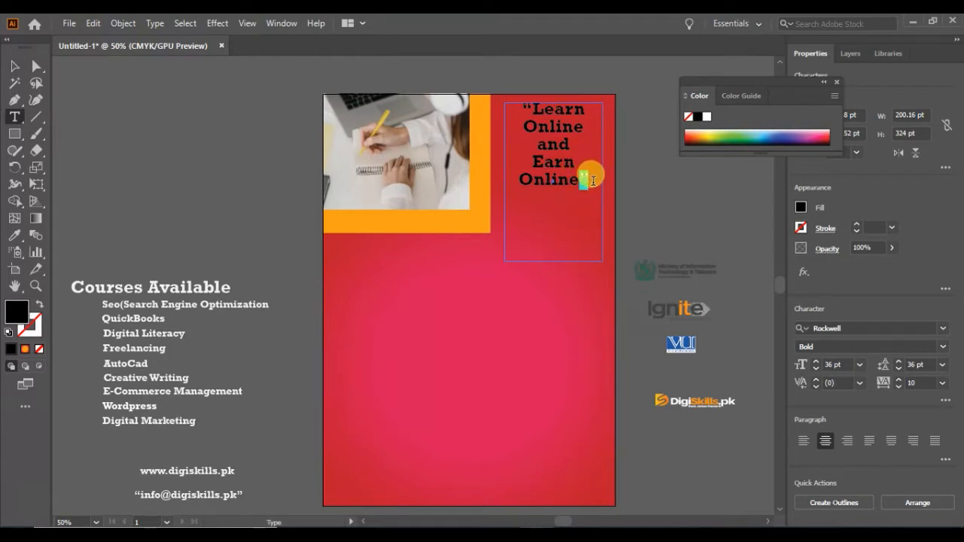
click(593, 181)
drag(593, 181, 499, 97)
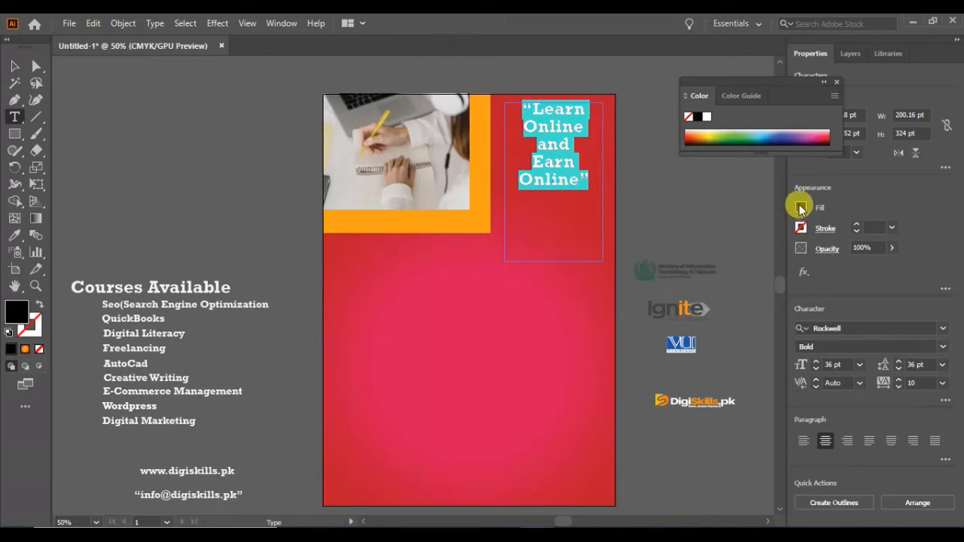
click(800, 208)
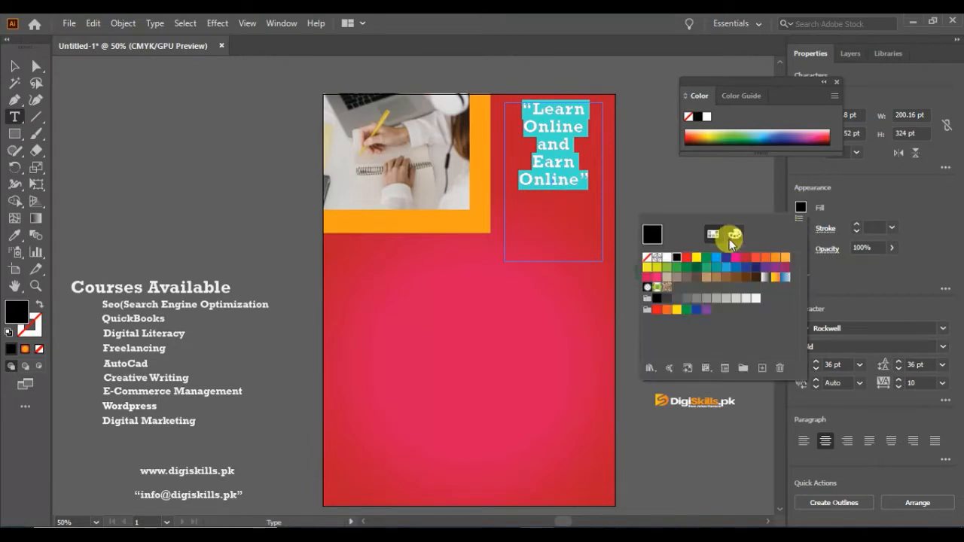
click(756, 299)
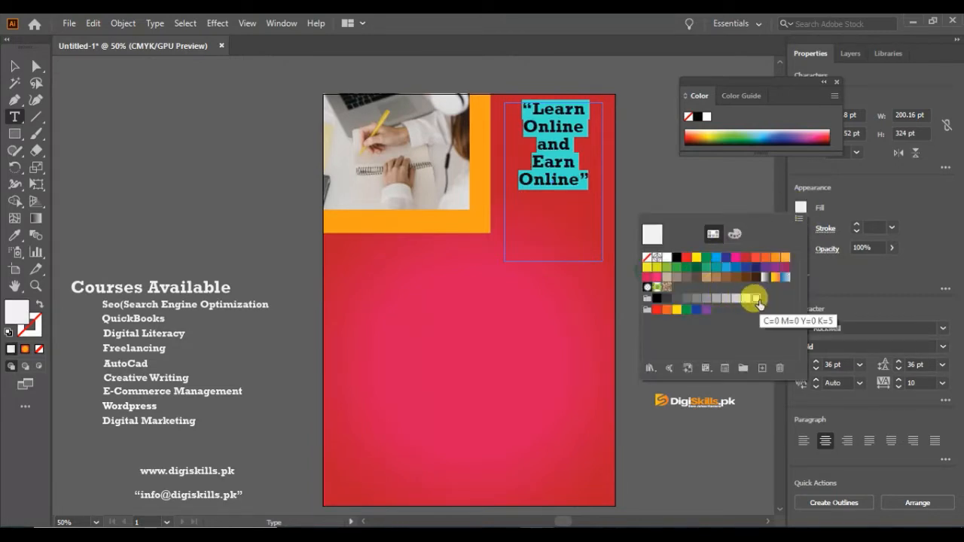
- Set the tagline text's leading to 60 pt
click(943, 367)
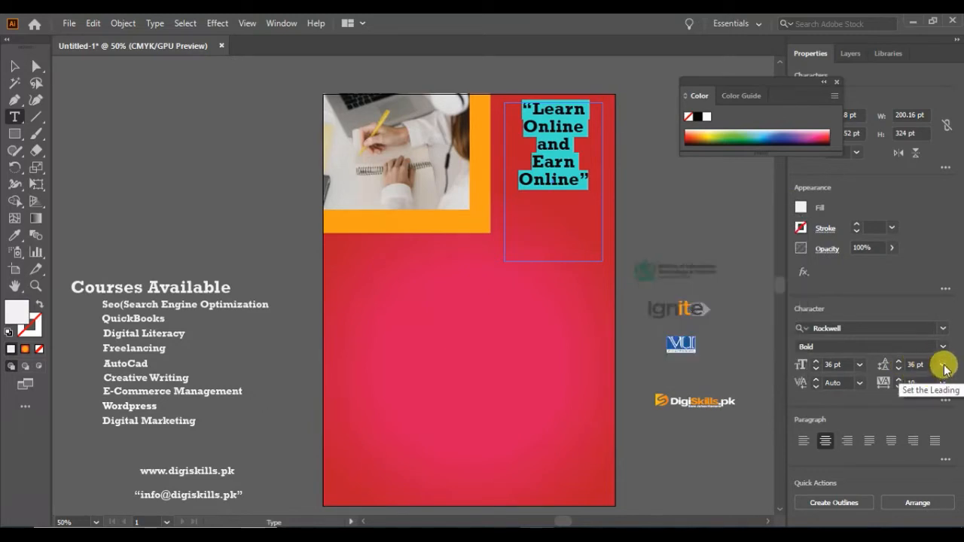
click(943, 367)
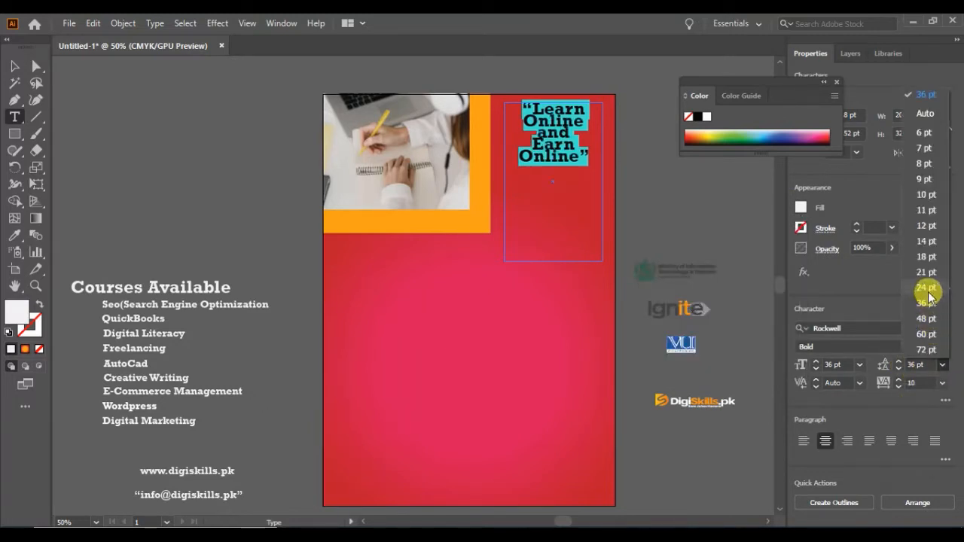
click(928, 334)
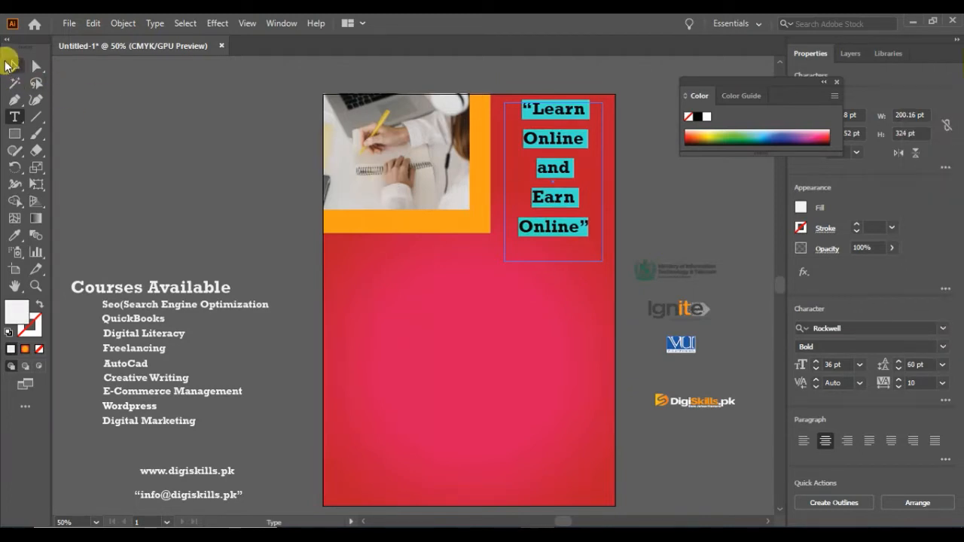
click(9, 67)
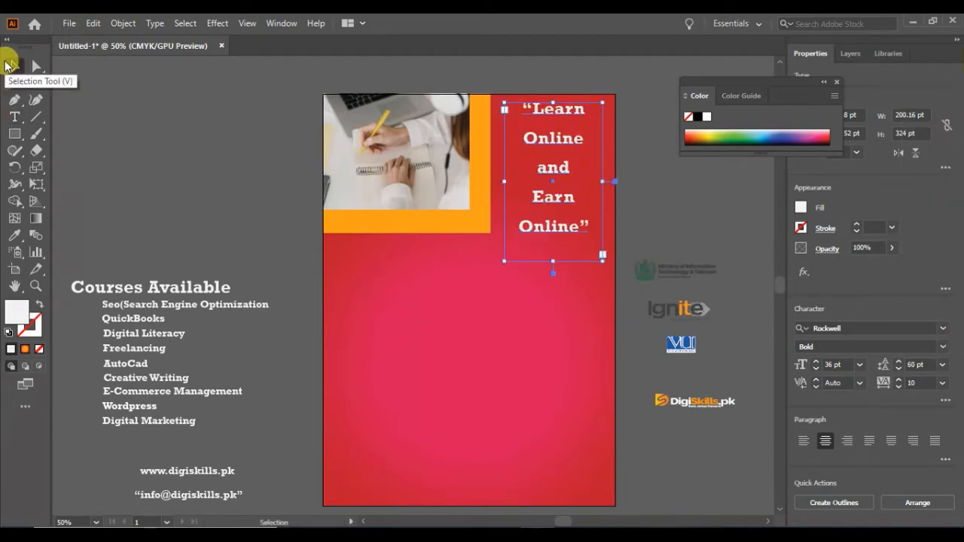
- Move the tagline frame slightly up and to the right within the red area beside the photo
click(685, 223)
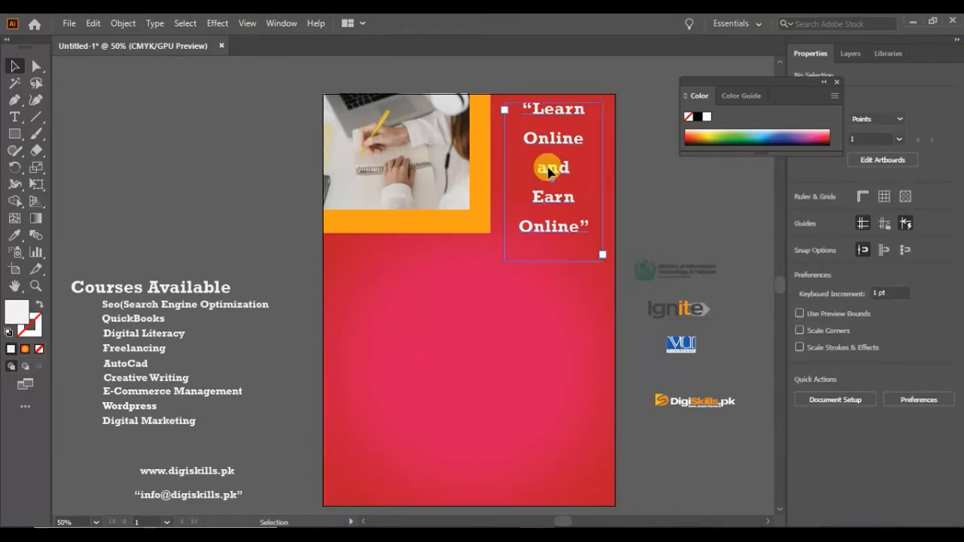
drag(548, 172, 553, 167)
click(717, 219)
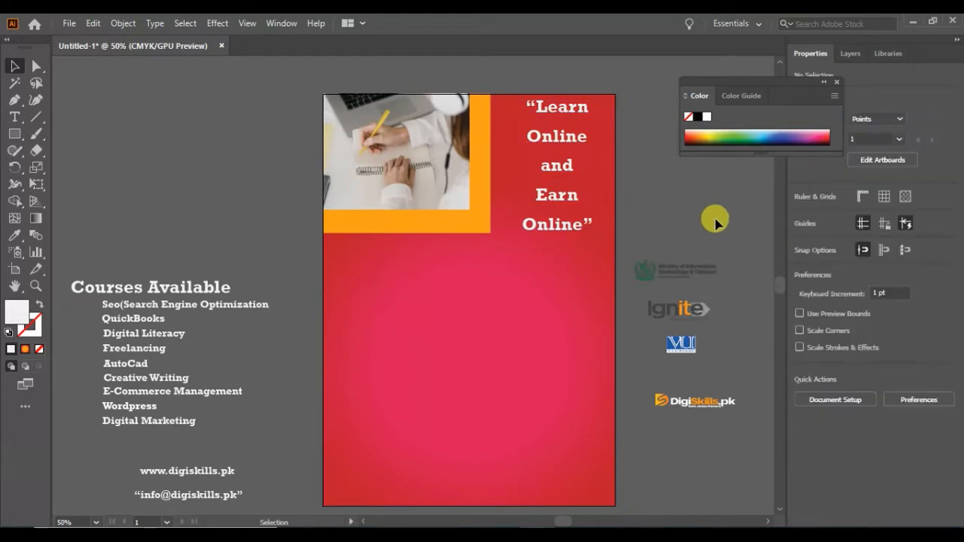
- Apply an Outer Glow effect to the tagline with Soft Light mode, 75% opacity and 5 pt blur
click(570, 199)
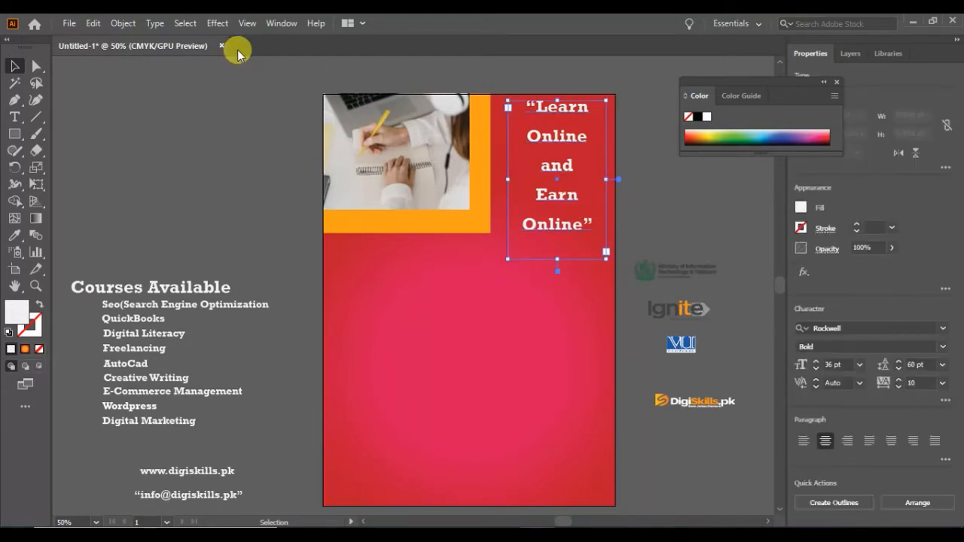
click(220, 25)
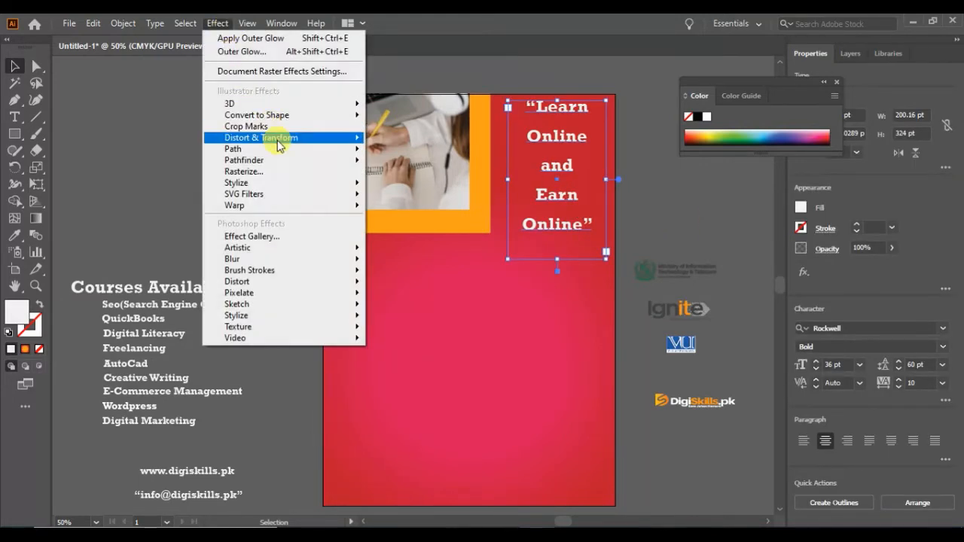
mouse_move(284, 185)
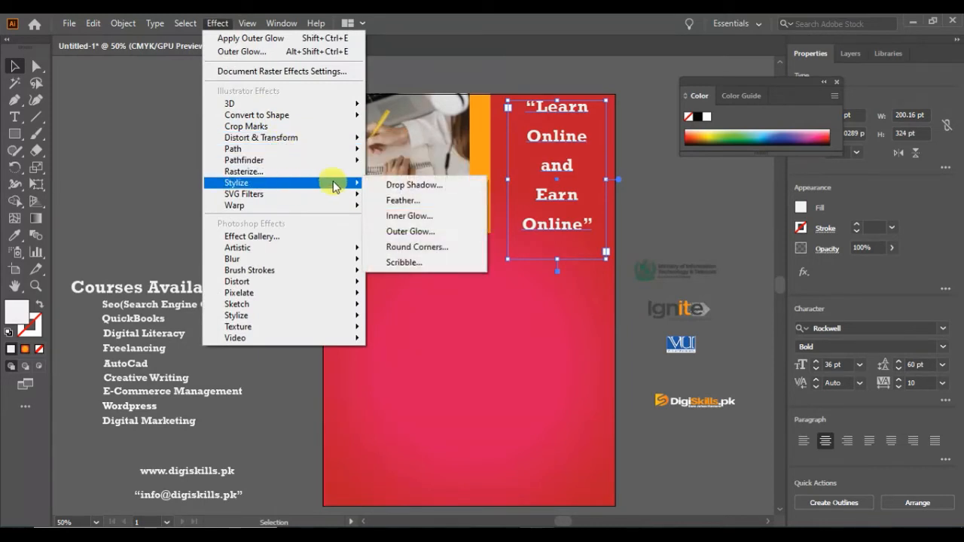
click(413, 232)
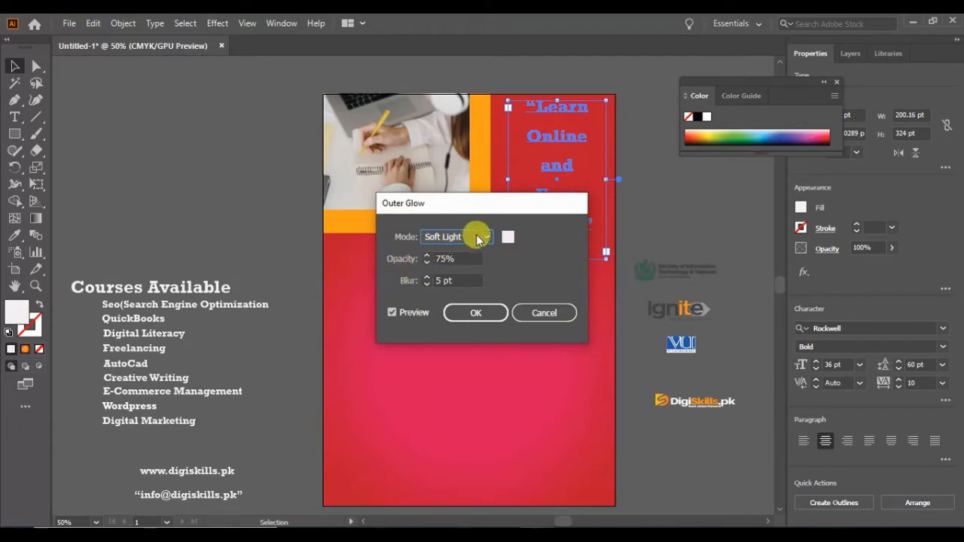
click(459, 312)
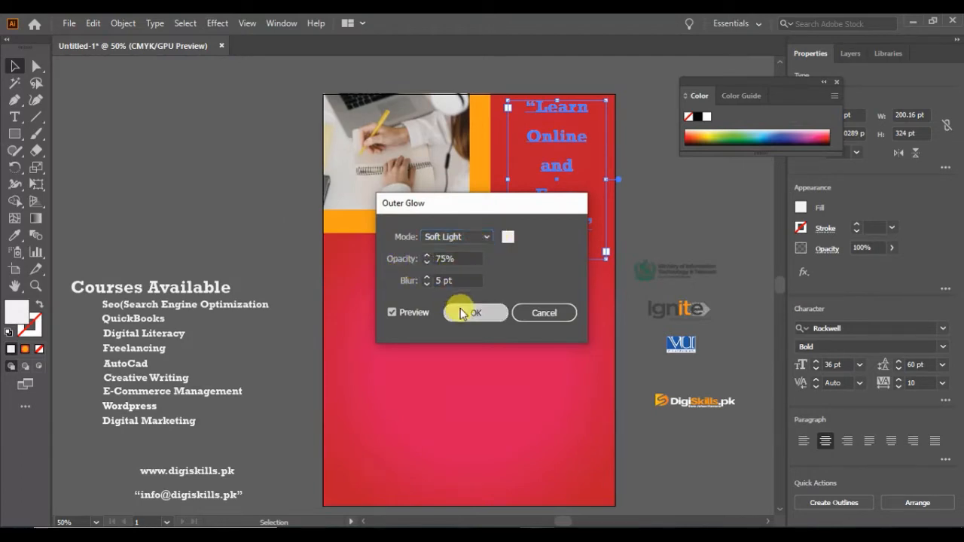
click(686, 235)
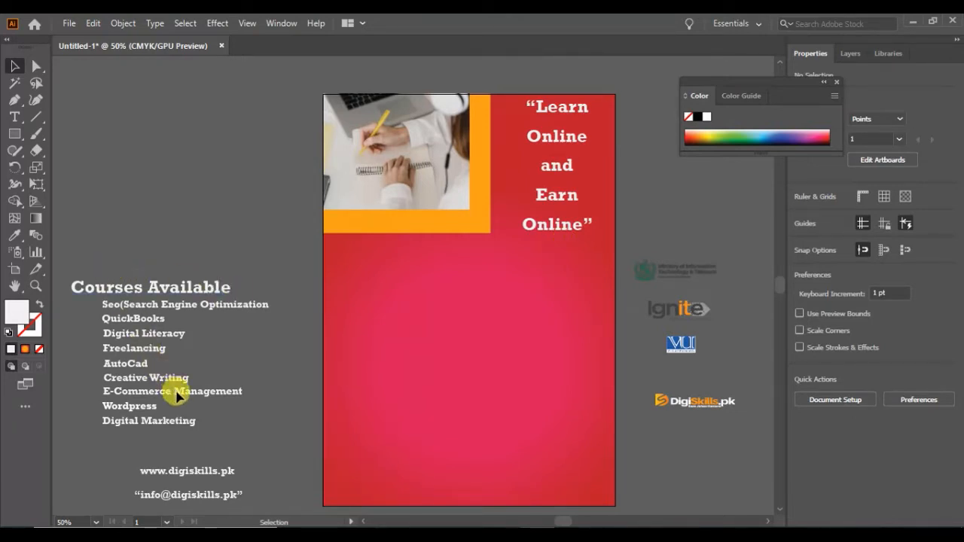
- Move the Courses Available list onto the flyer below the orange frame and bring it to the front
click(189, 422)
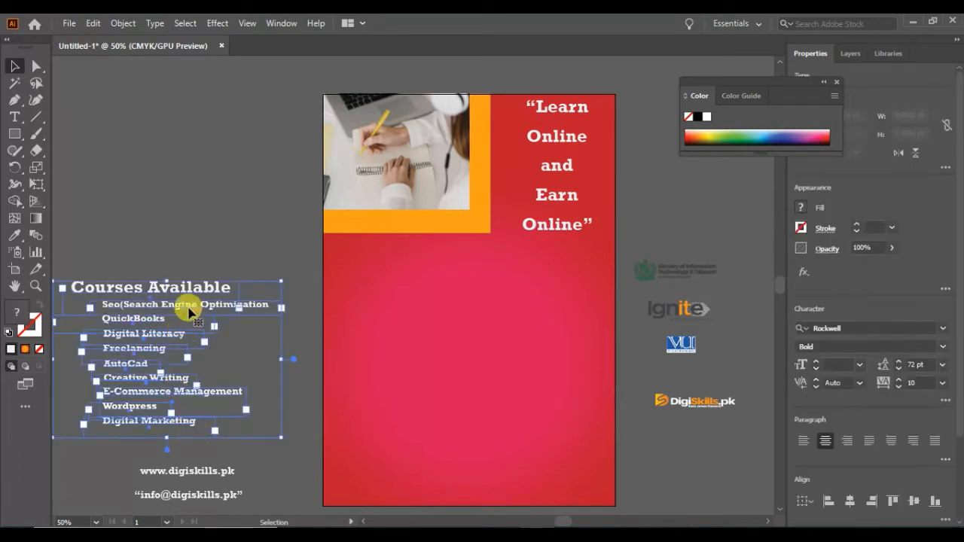
drag(202, 292, 468, 258)
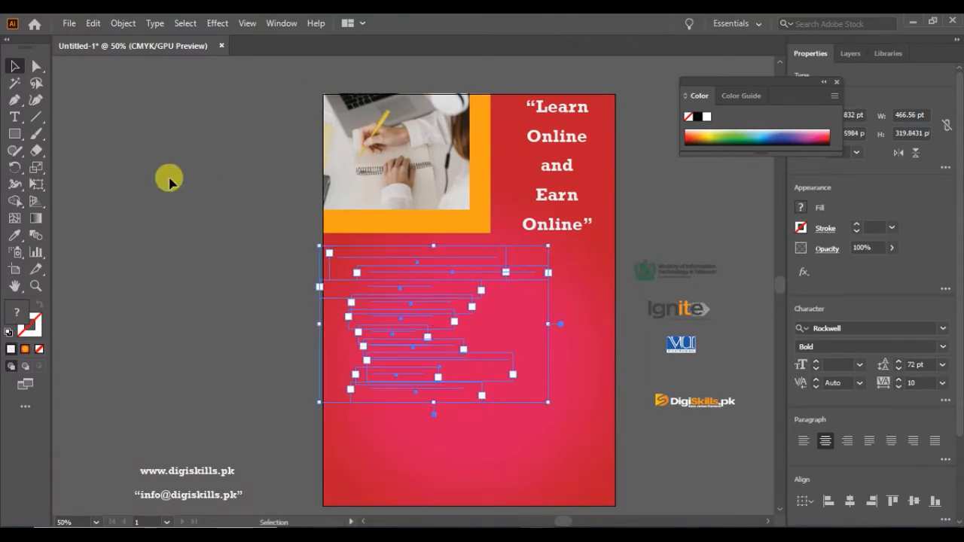
right_click(378, 286)
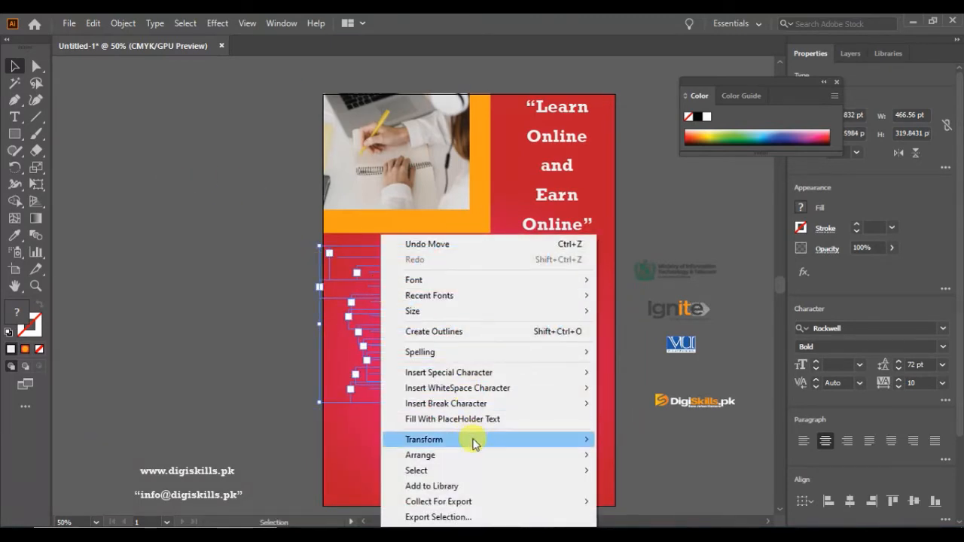
mouse_move(577, 455)
click(628, 455)
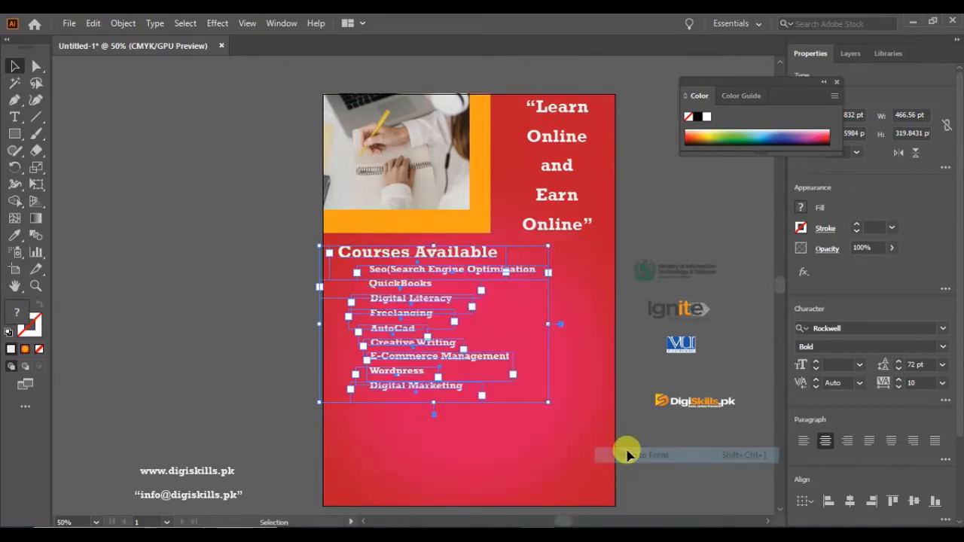
click(154, 324)
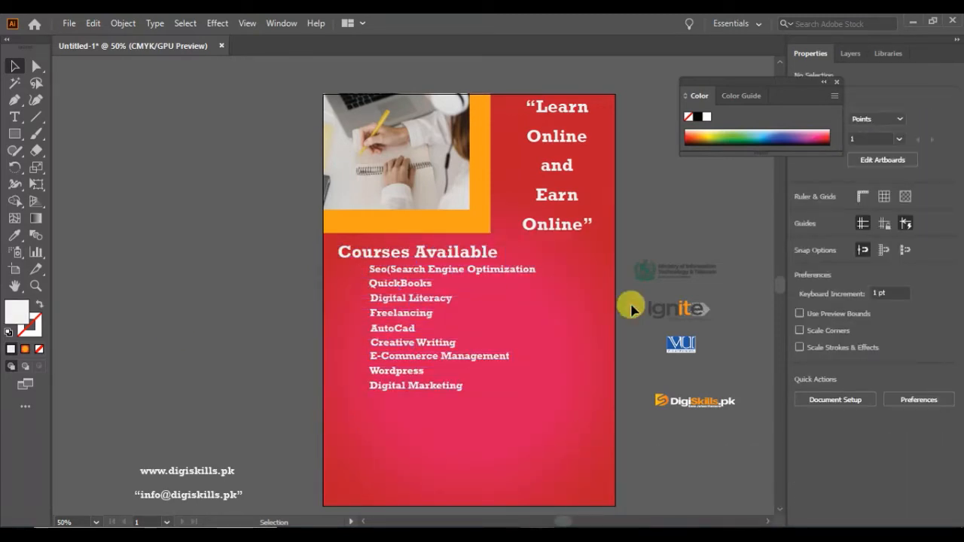
- Draw a near-white rectangle about 593 × 54 pt across the flyer's full width along its lower edge
scroll(782, 286, down, 2)
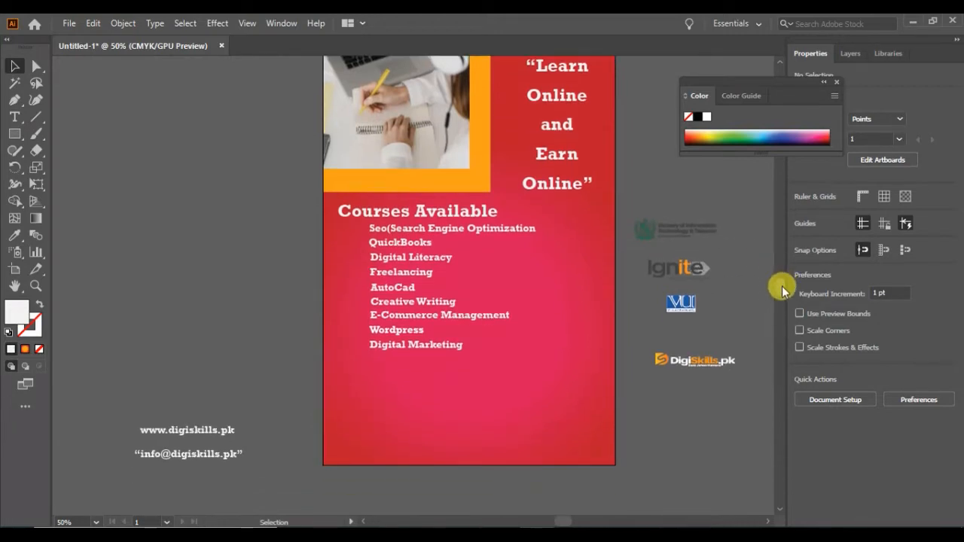
scroll(781, 288, up, 3)
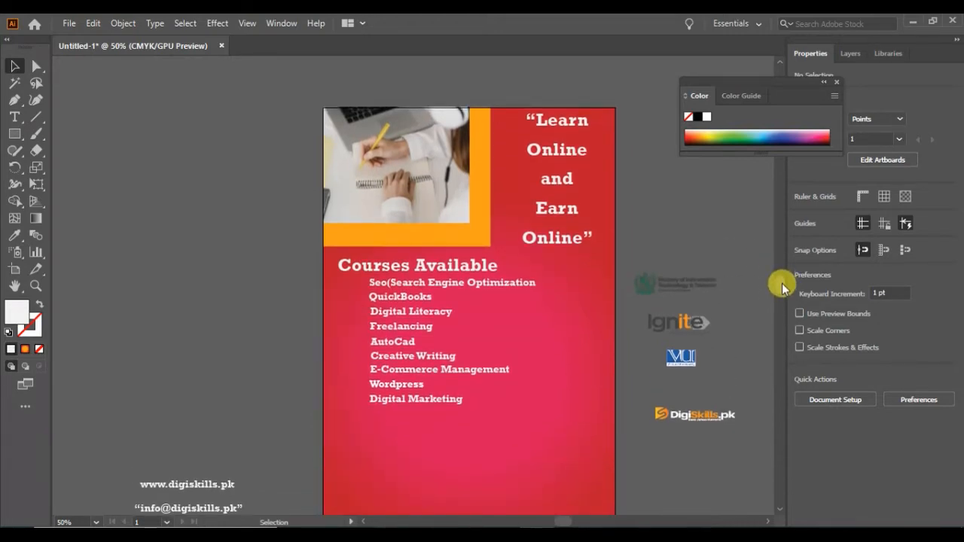
scroll(782, 289, down, 1)
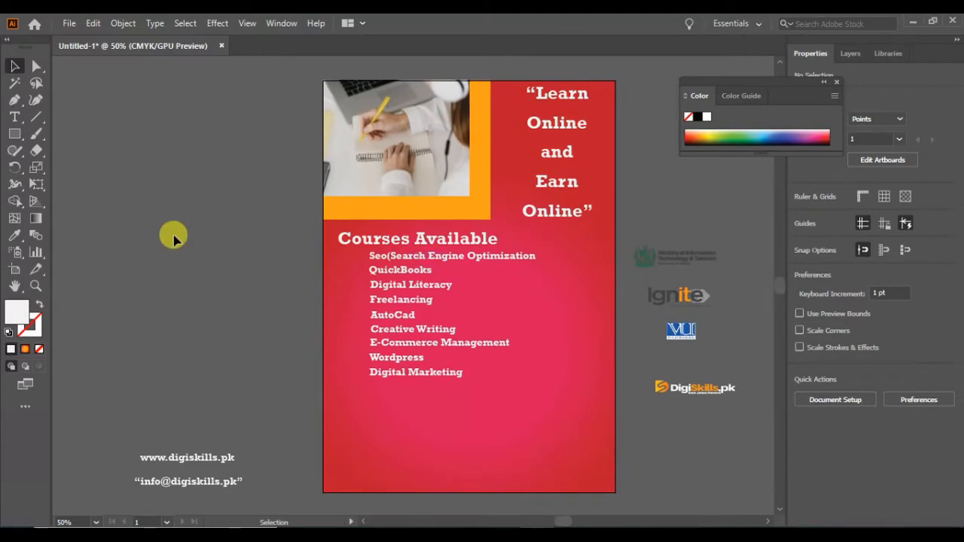
click(15, 133)
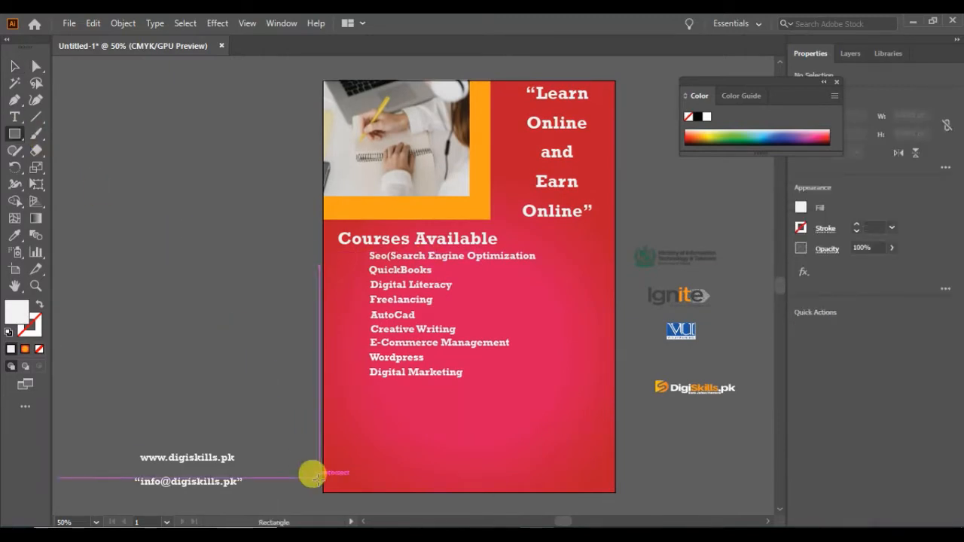
drag(323, 466, 610, 490)
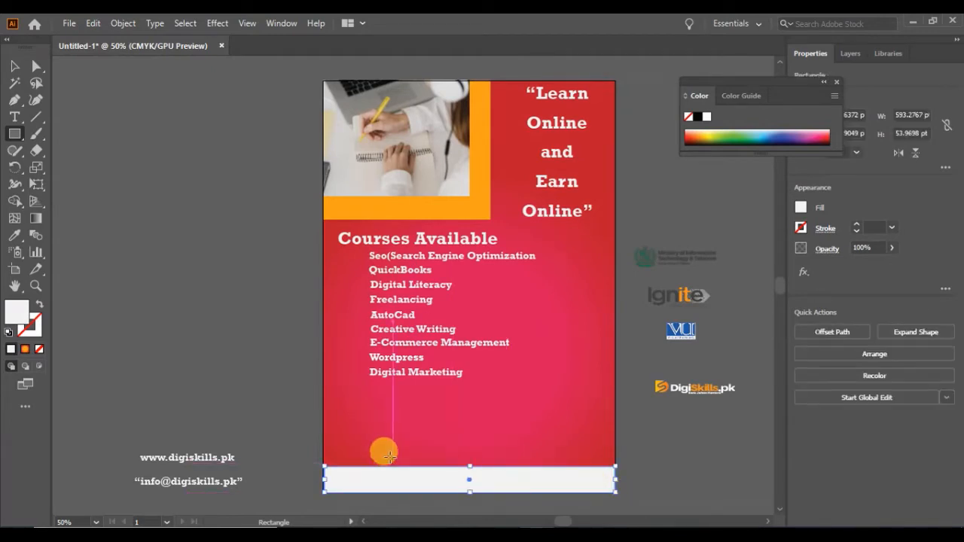
- Shift the near-white rectangle flush with the flyer's left edge and widen it to about 595.28 pt to reach the right edge
click(14, 69)
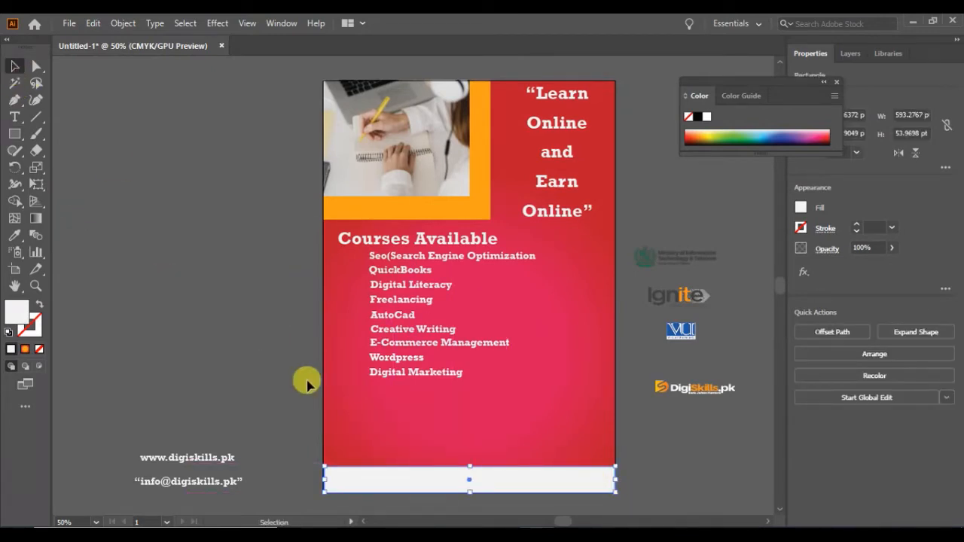
drag(465, 480, 462, 479)
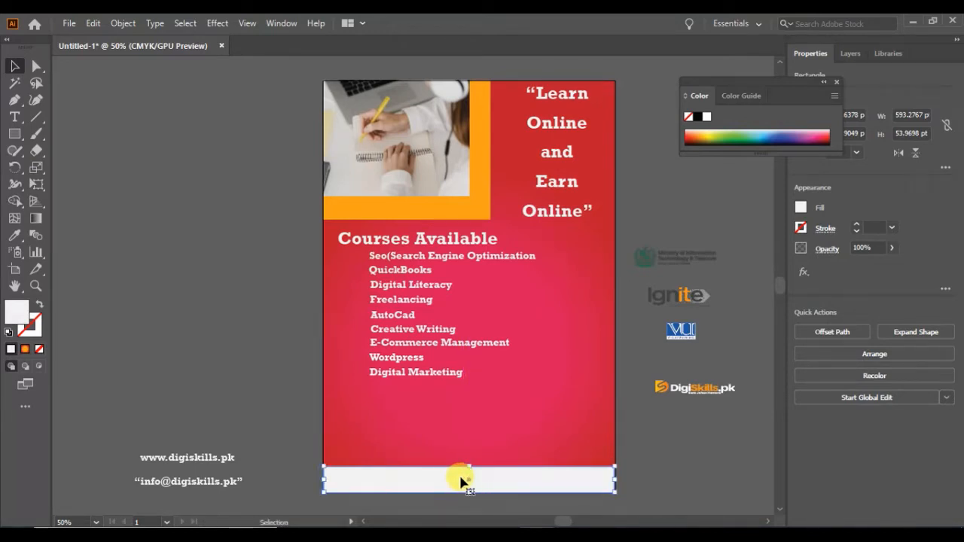
click(689, 474)
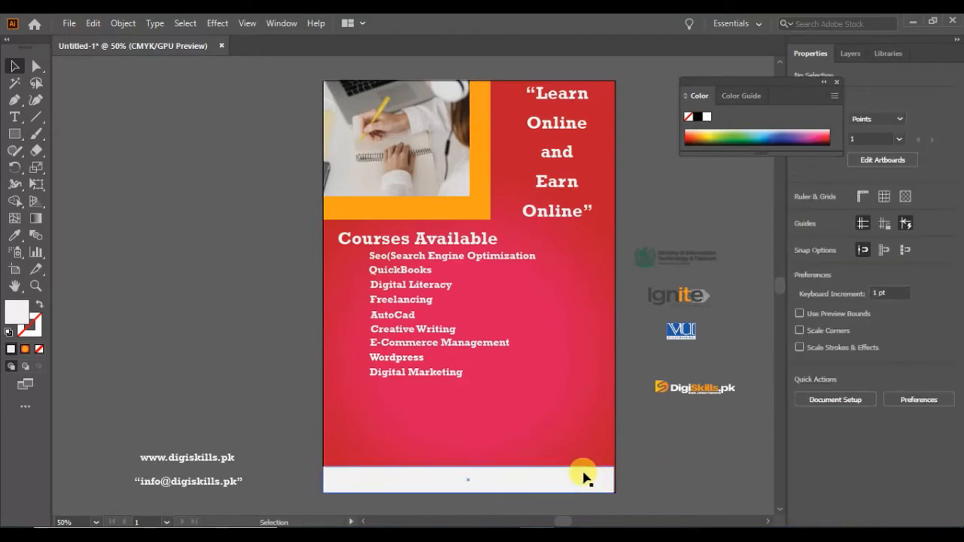
click(580, 476)
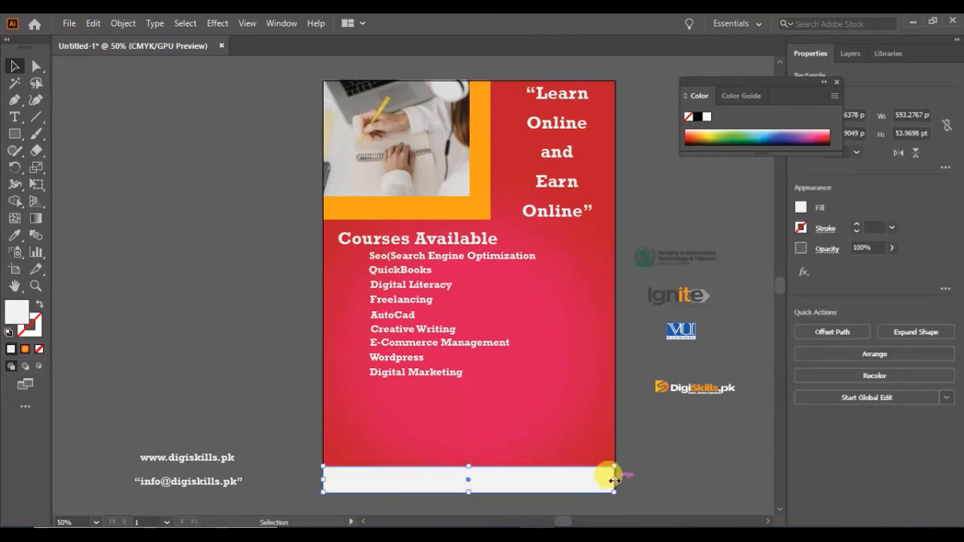
drag(614, 481, 616, 482)
click(680, 473)
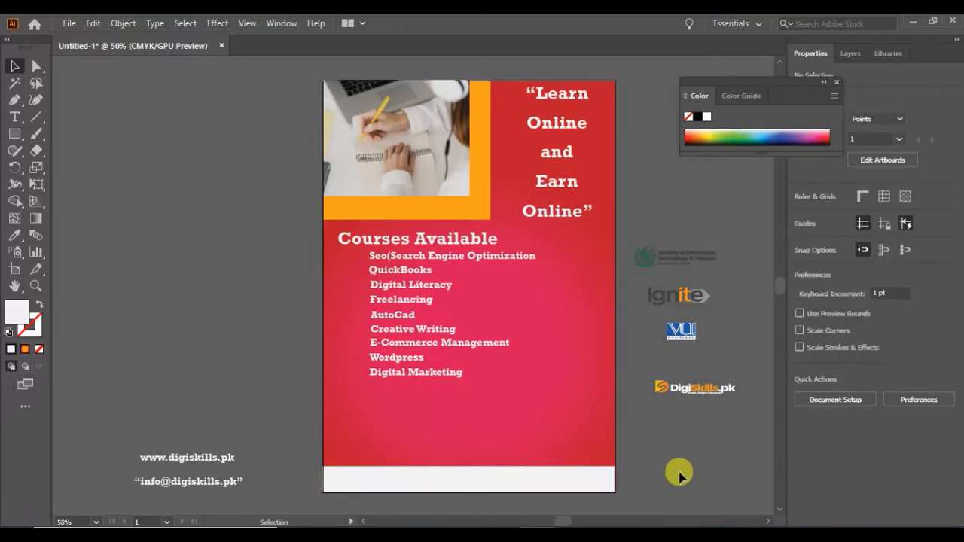
click(553, 487)
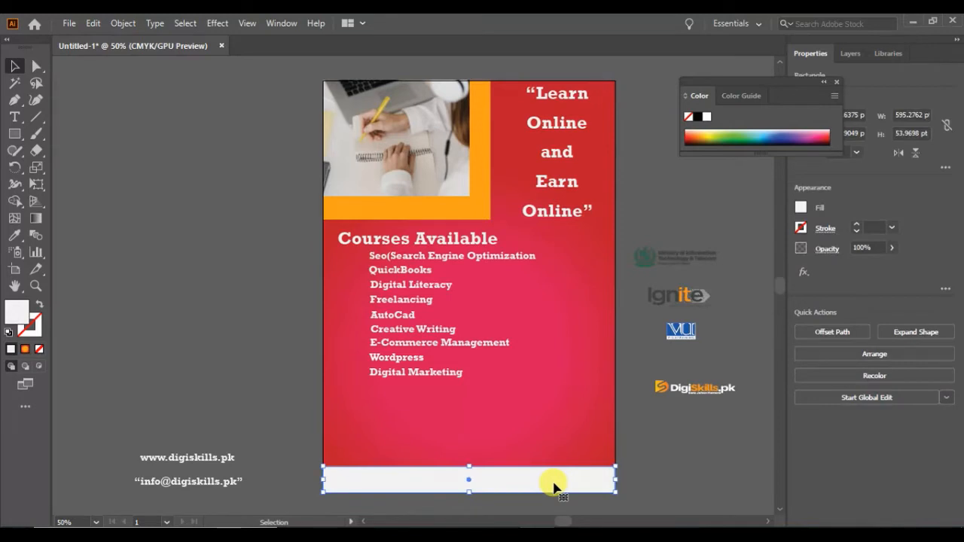
click(700, 470)
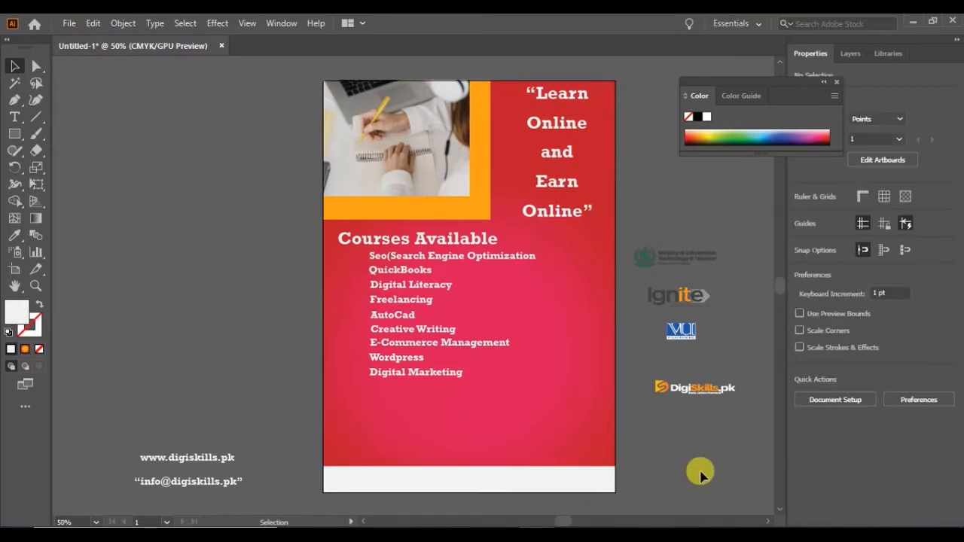
- Fill the rectangle along the flyer's lower edge with yellow #FFC50D
click(519, 482)
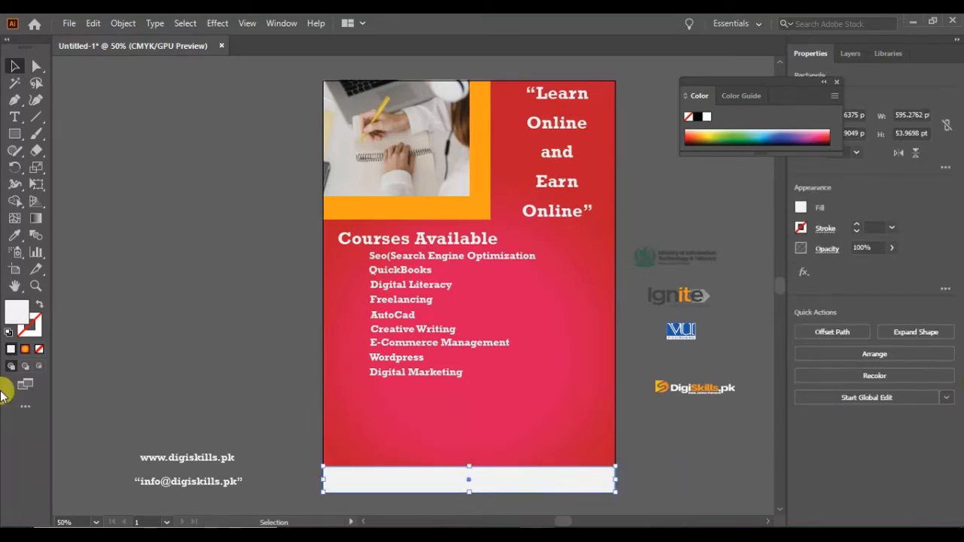
double_click(15, 311)
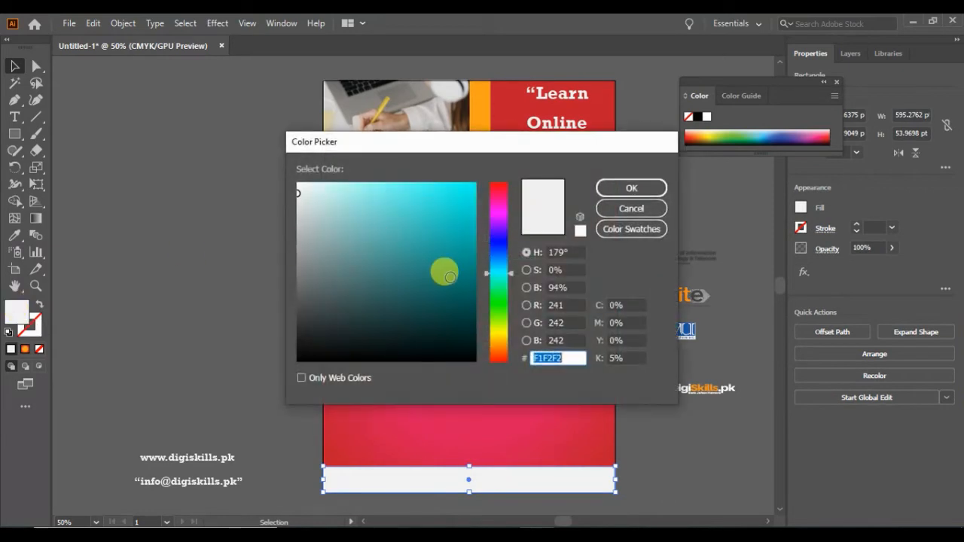
click(426, 277)
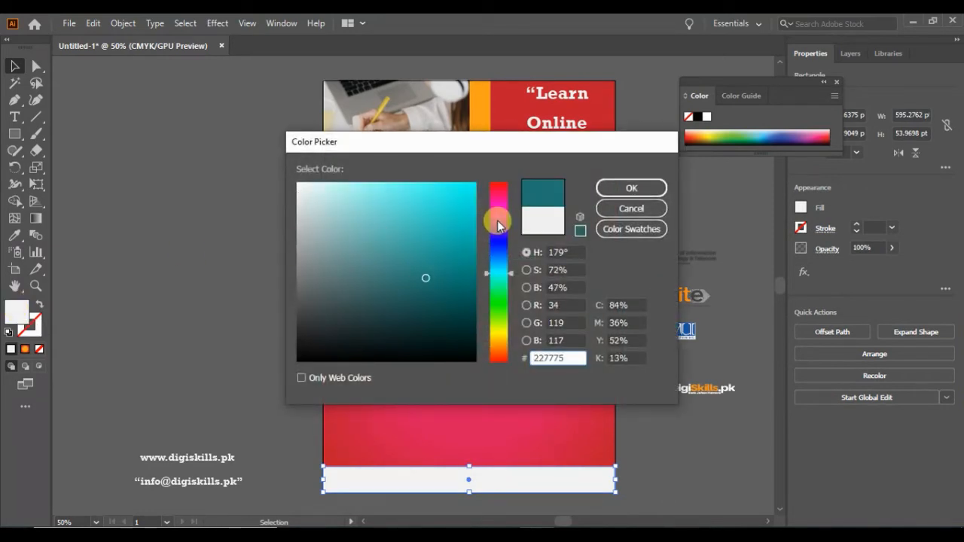
click(497, 223)
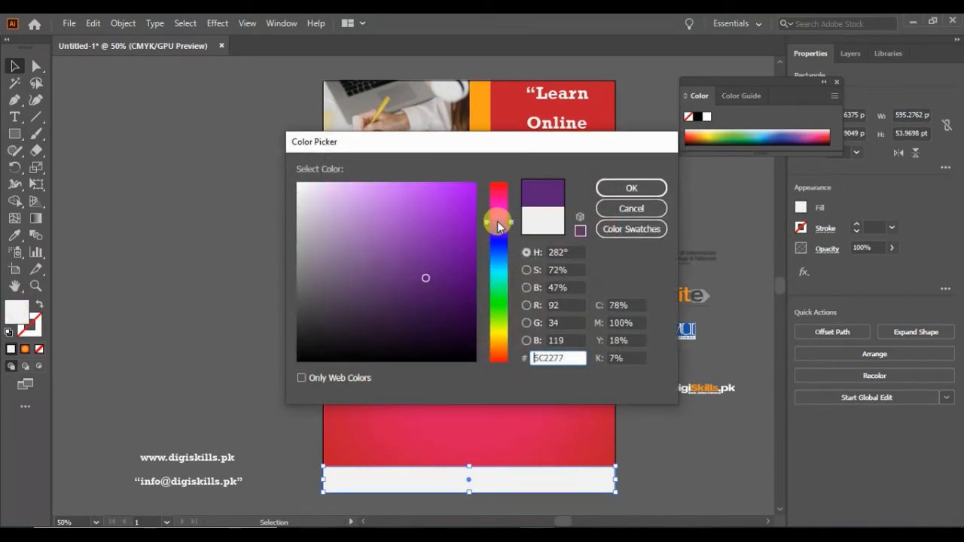
click(499, 339)
mouse_move(460, 206)
mouse_down()
mouse_move(467, 183)
mouse_move(456, 182)
mouse_move(458, 197)
mouse_move(468, 182)
mouse_up()
click(648, 188)
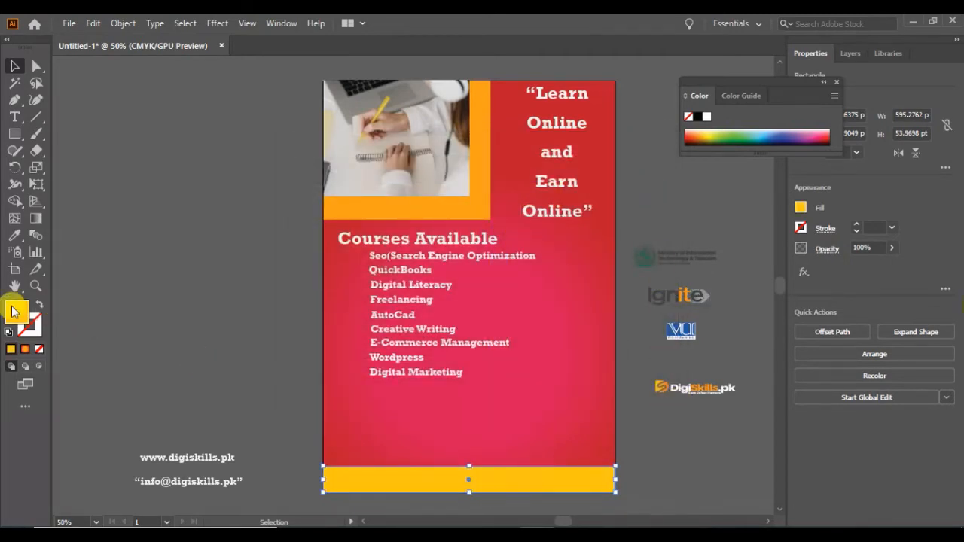
- Change the lower rectangle's fill to greyish beige #AFA384
double_click(11, 311)
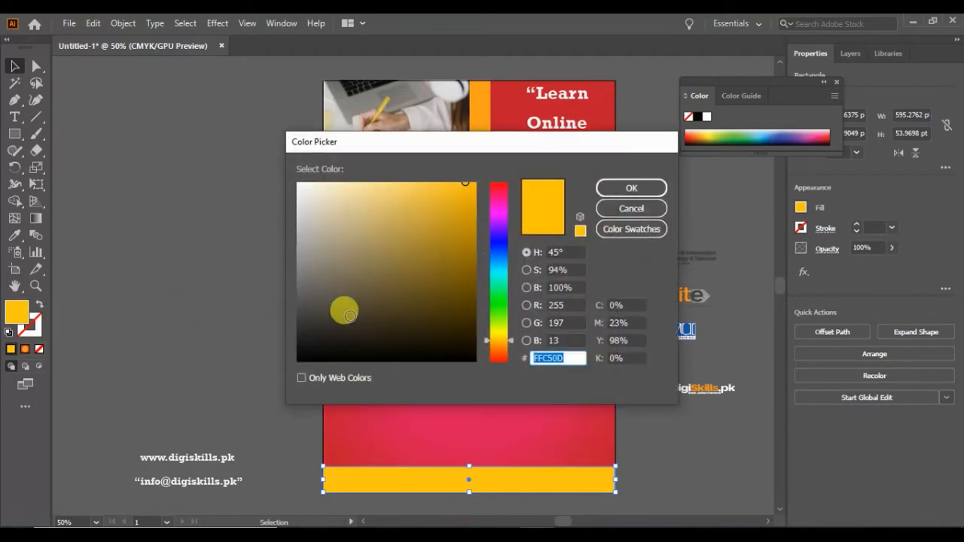
click(307, 324)
mouse_move(307, 323)
mouse_down()
mouse_move(288, 280)
mouse_move(307, 320)
mouse_up()
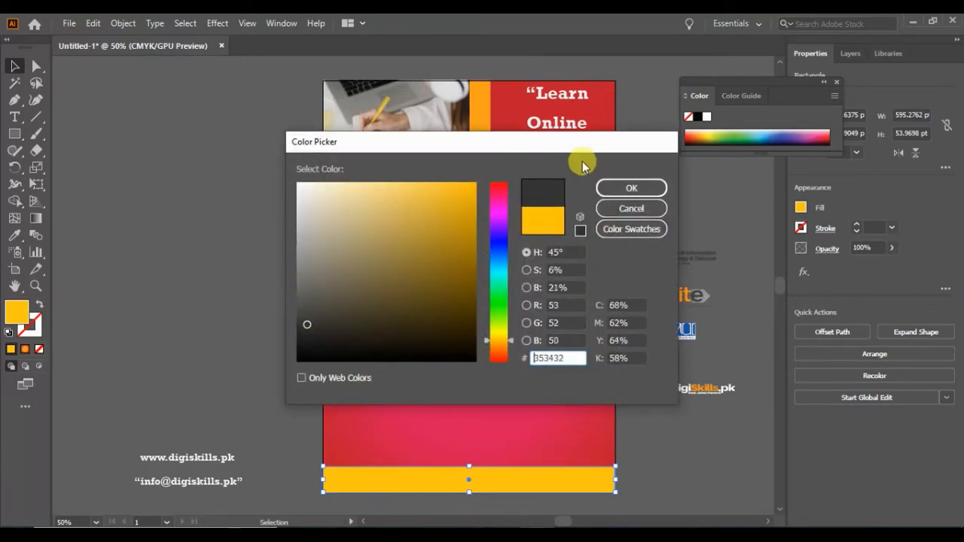
click(337, 317)
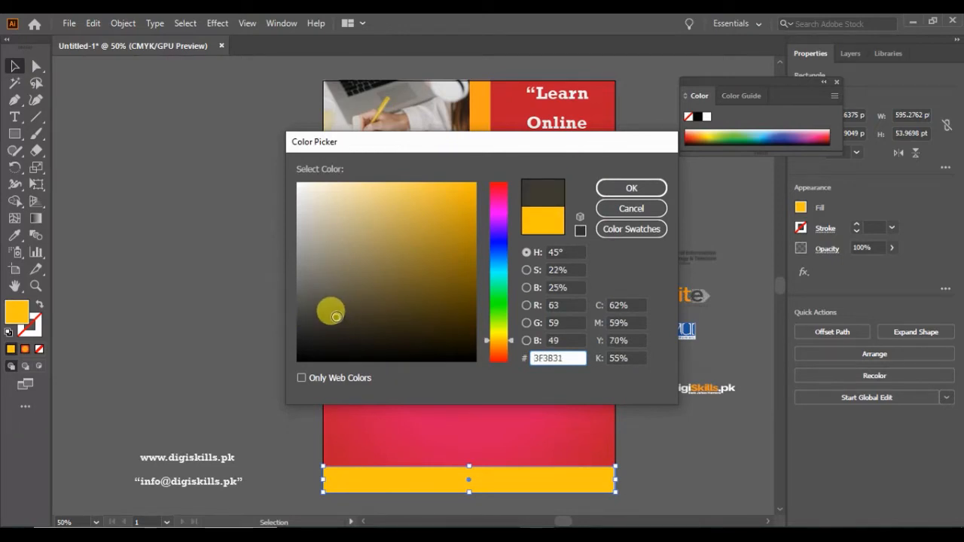
click(325, 302)
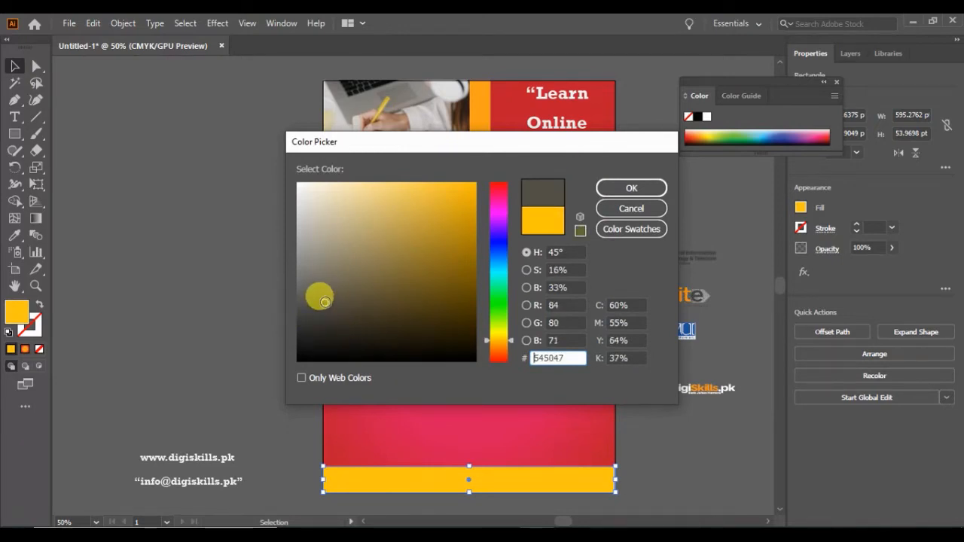
click(325, 270)
click(326, 248)
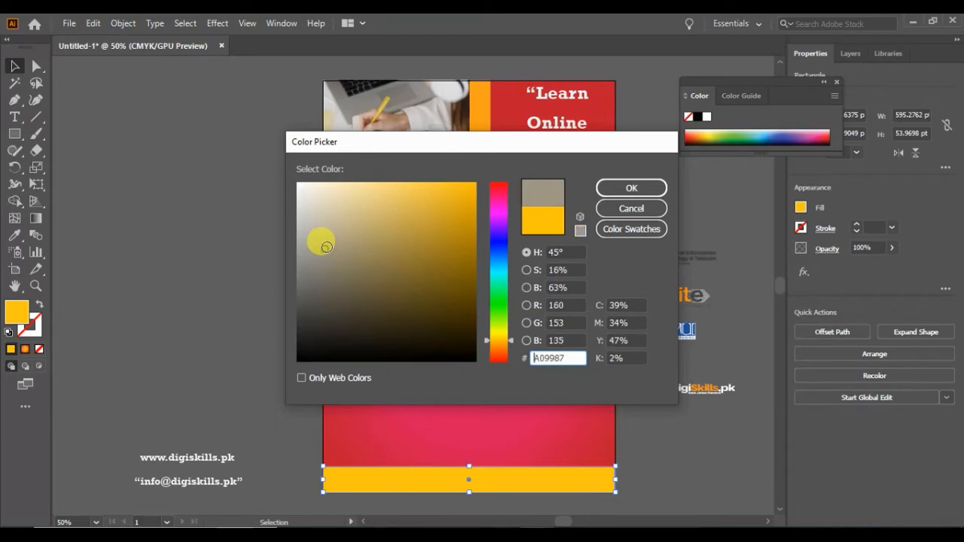
click(340, 238)
click(622, 189)
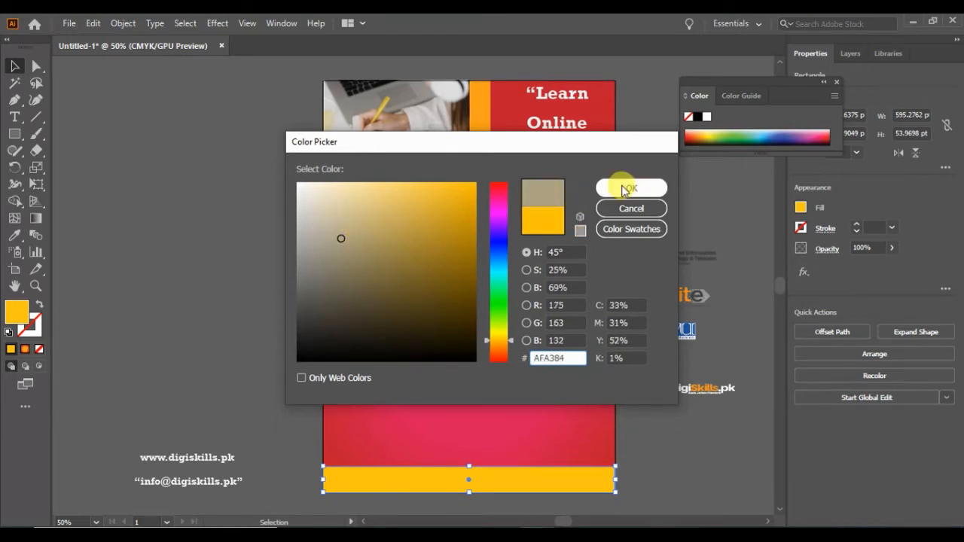
click(683, 434)
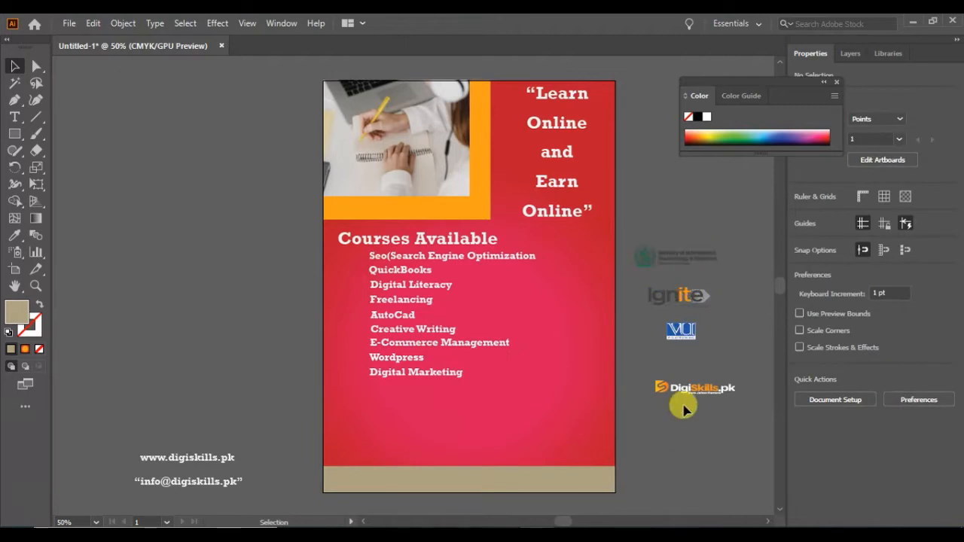
- Move the DigiSkills.pk logo onto the left end of the lower rectangle and bring it to the front
drag(685, 408, 383, 483)
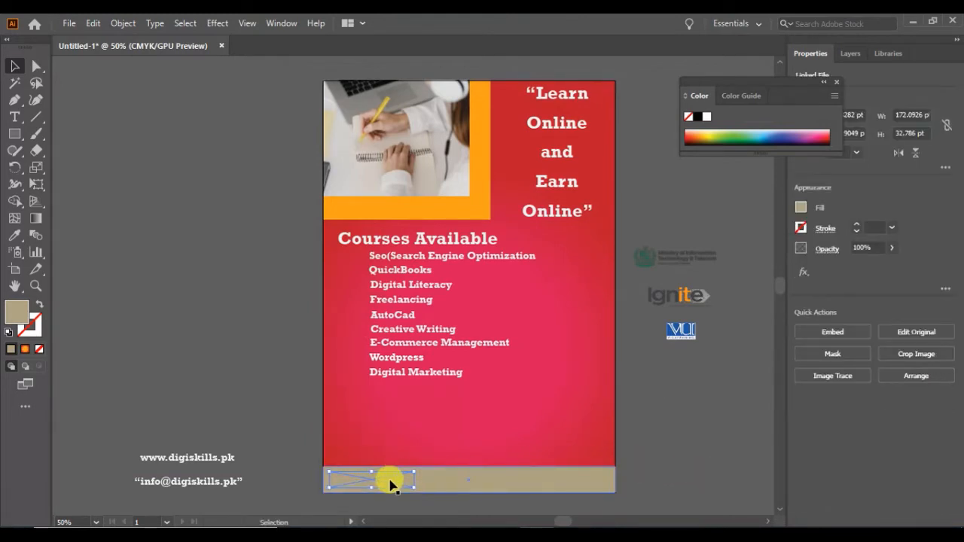
right_click(391, 483)
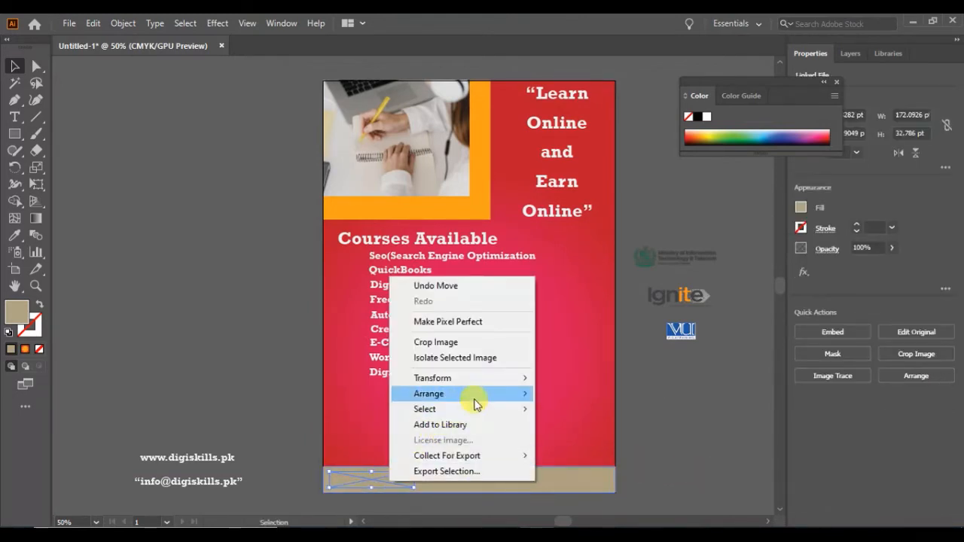
mouse_move(474, 399)
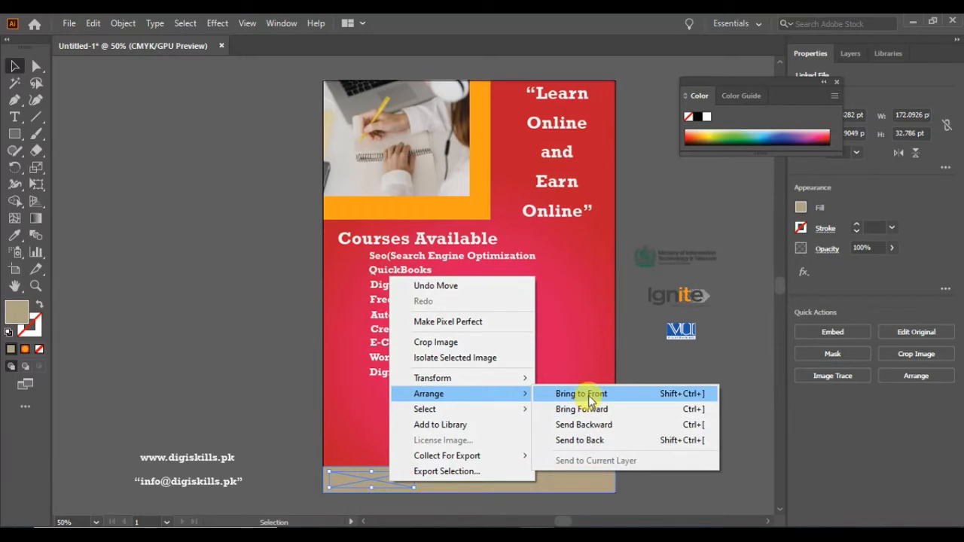
click(588, 394)
click(661, 411)
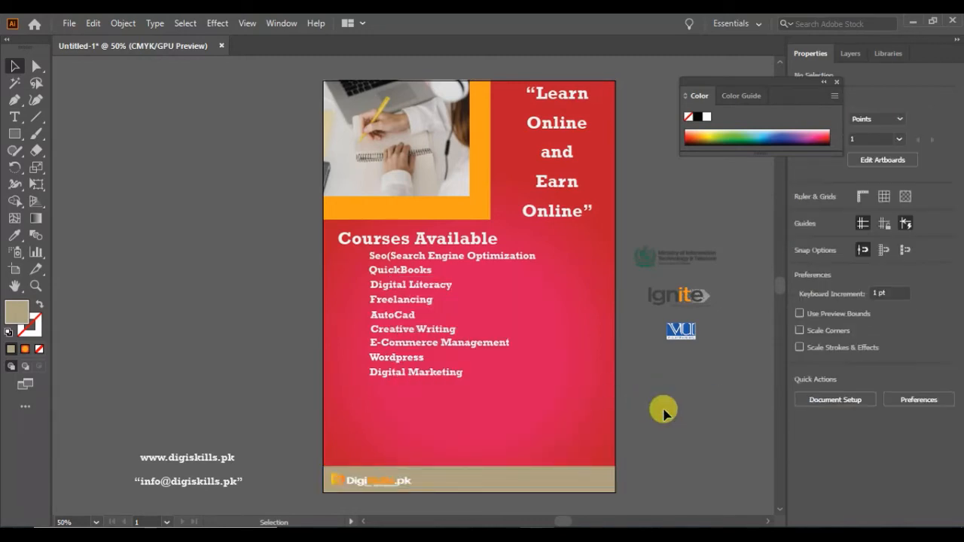
- Fill the lower rectangle behind the DigiSkills.pk logo with dark brown #3A332C
click(468, 491)
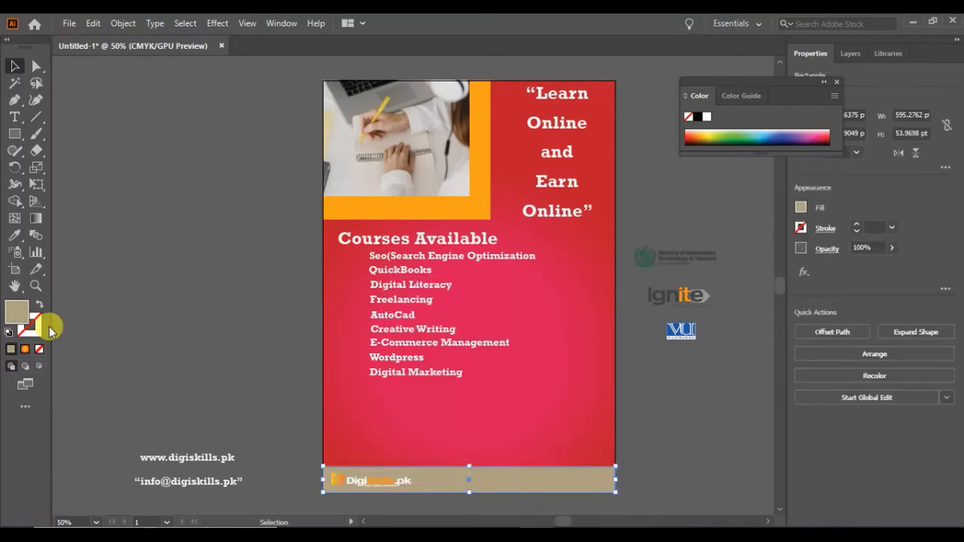
double_click(16, 316)
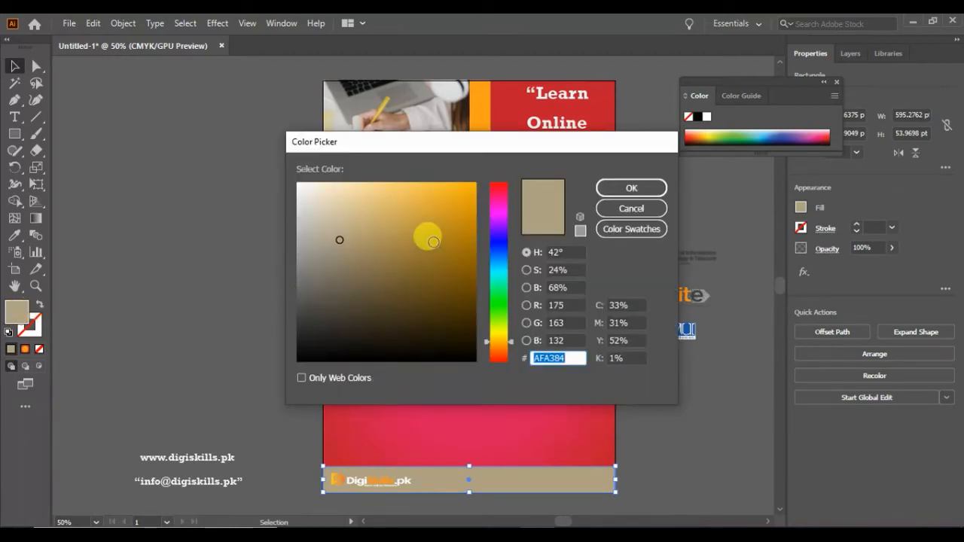
click(497, 347)
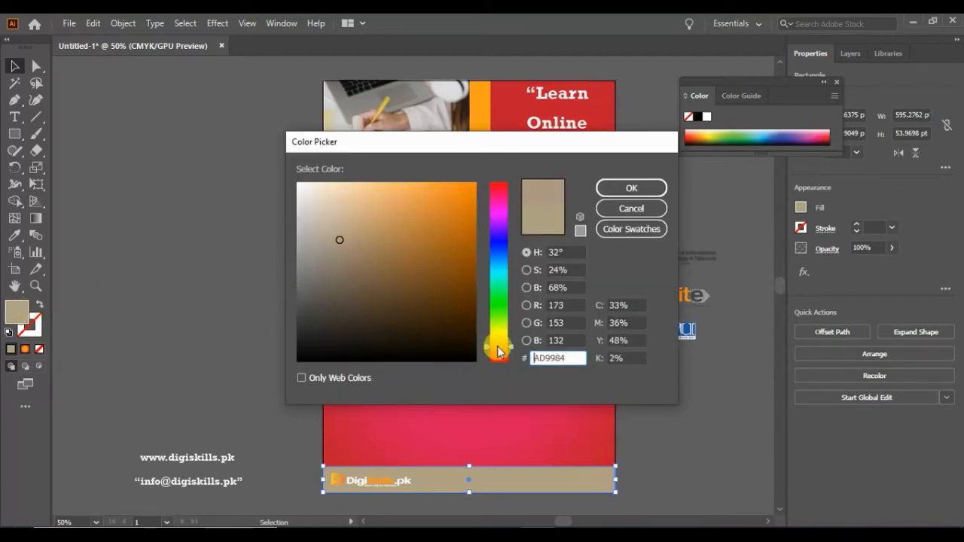
click(438, 274)
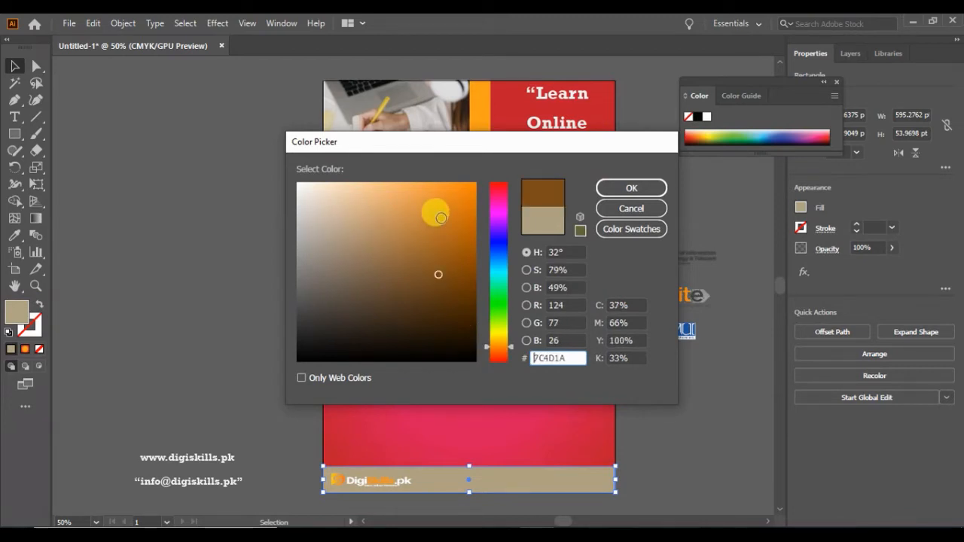
click(440, 218)
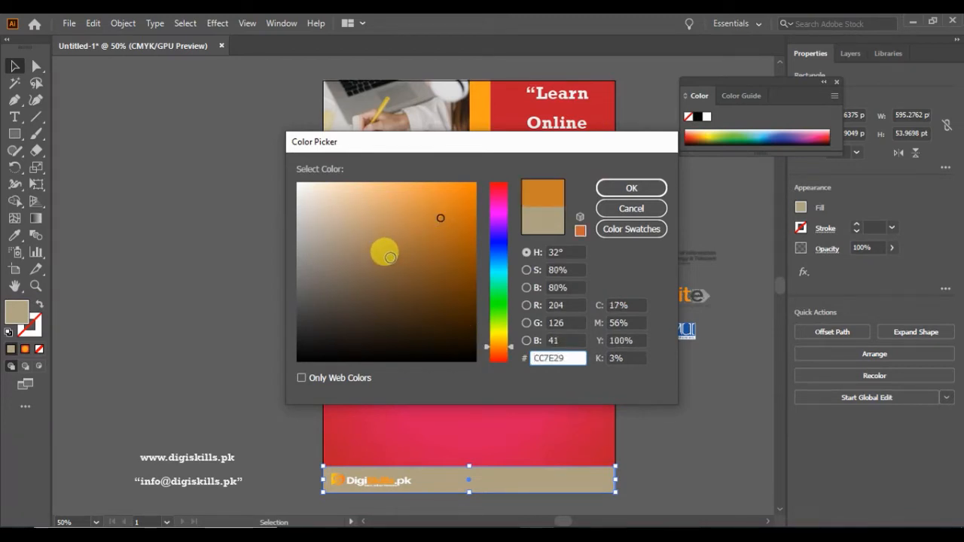
click(390, 258)
click(377, 195)
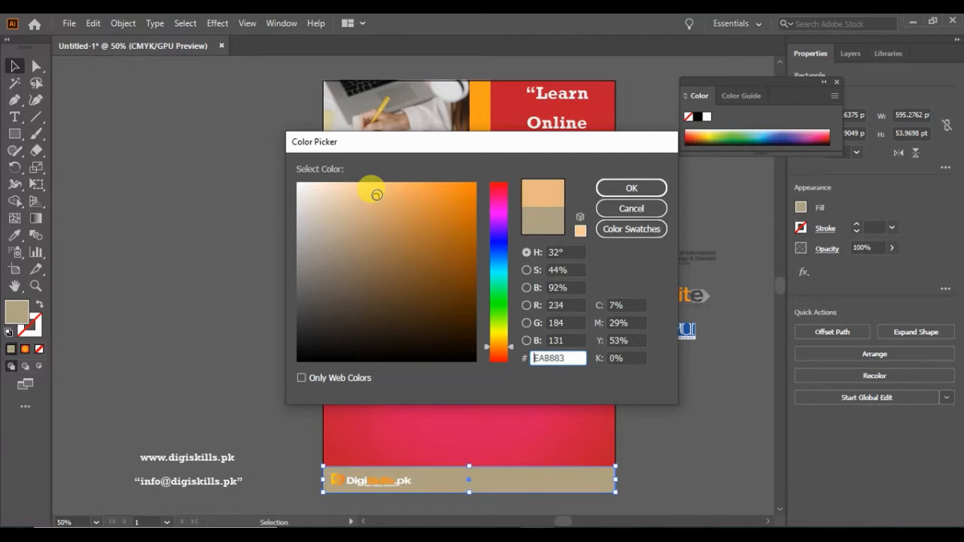
click(353, 222)
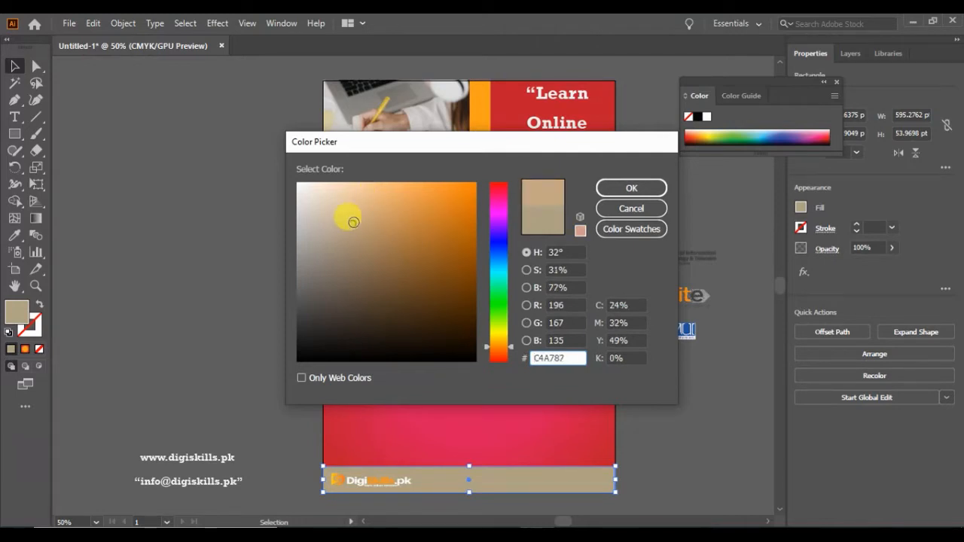
click(340, 319)
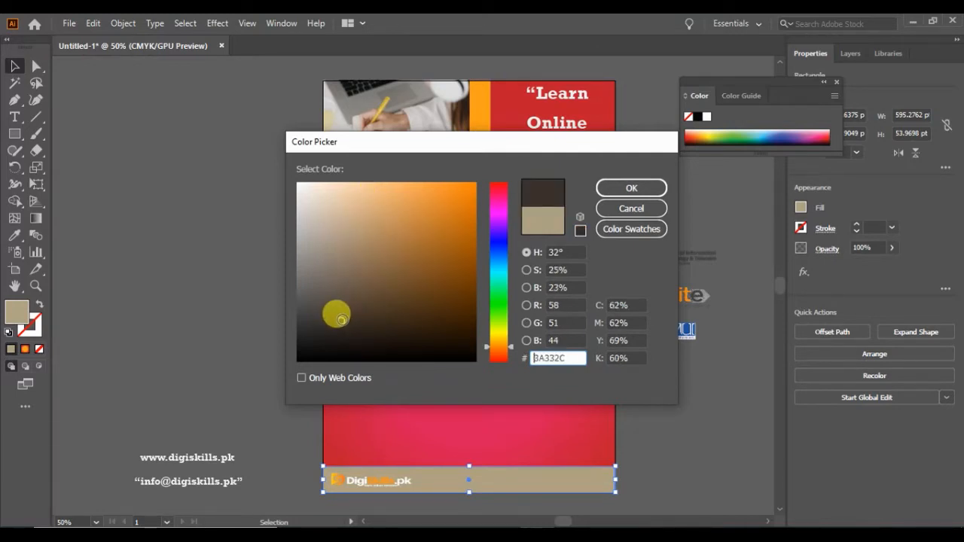
click(631, 189)
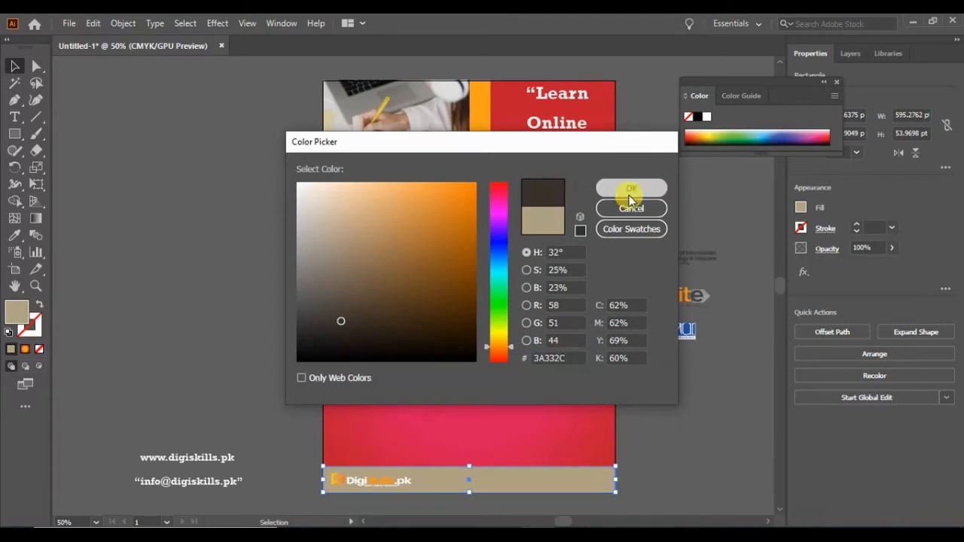
click(699, 416)
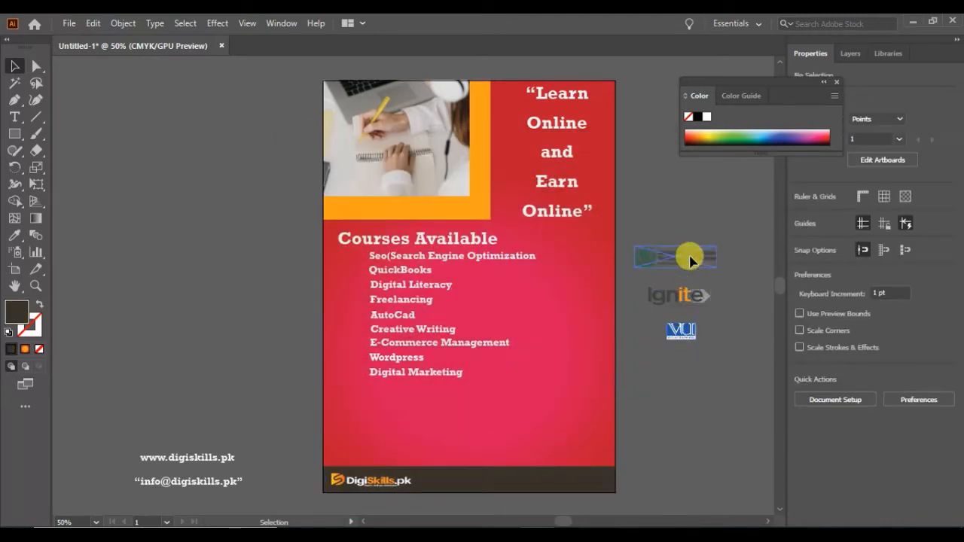
- Move the Ministry of Information Technology logo onto the dark strip beside the DigiSkills.pk logo and bring it to the front
drag(689, 259, 472, 481)
right_click(473, 480)
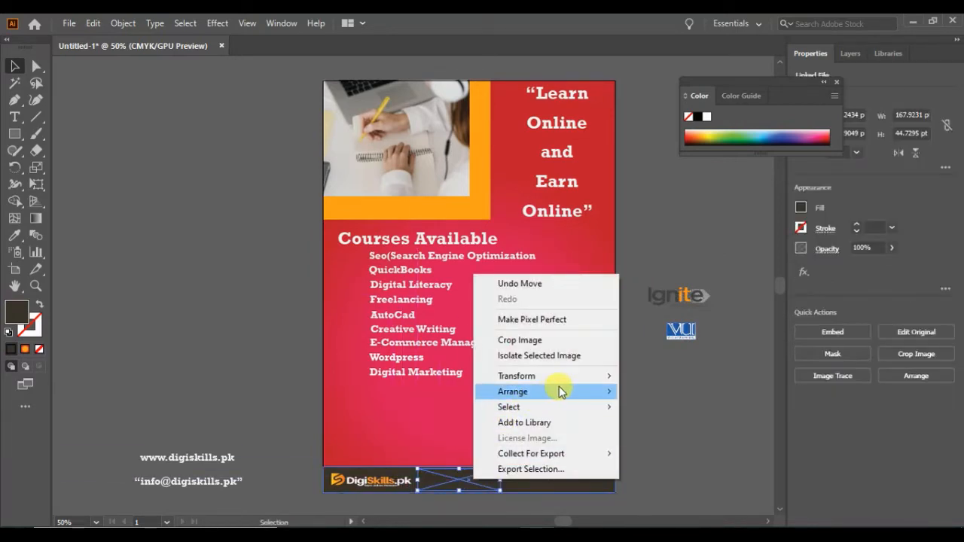
mouse_move(561, 392)
click(646, 393)
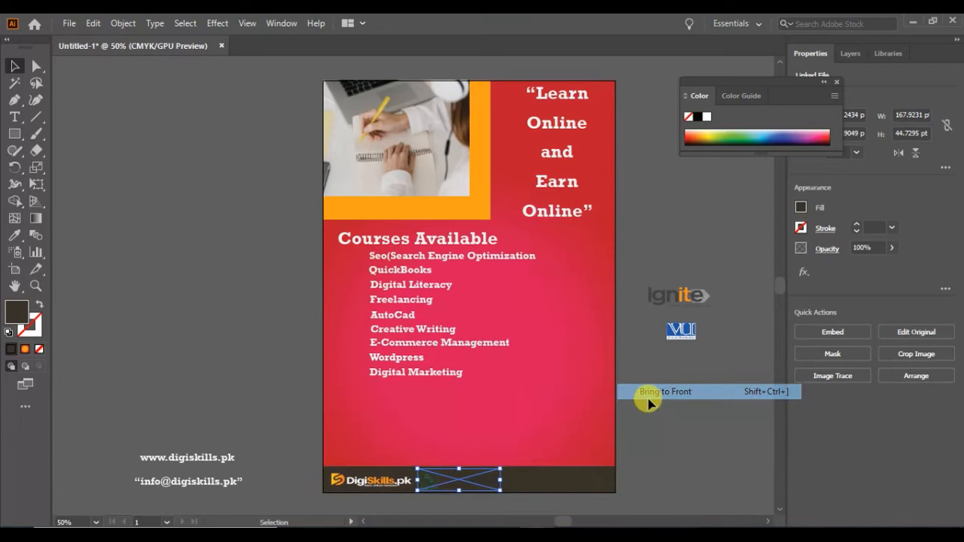
- Change the fill of the bottom logo strip from dark brown to bright yellow #FFDE1A
click(675, 436)
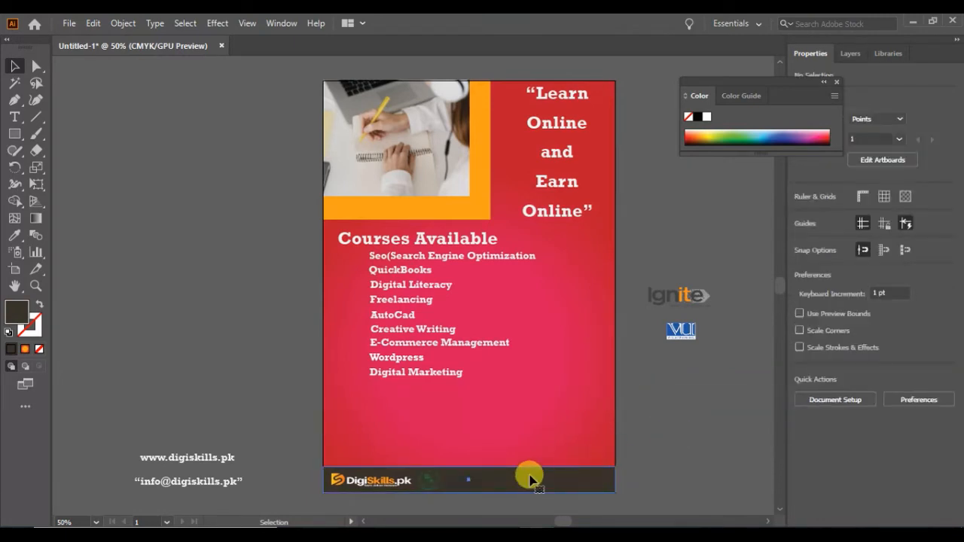
click(529, 479)
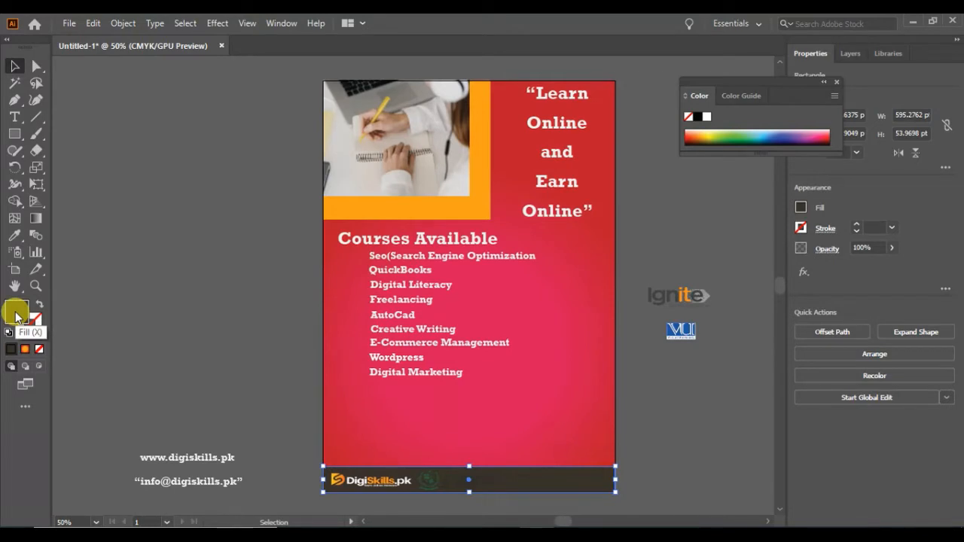
double_click(16, 314)
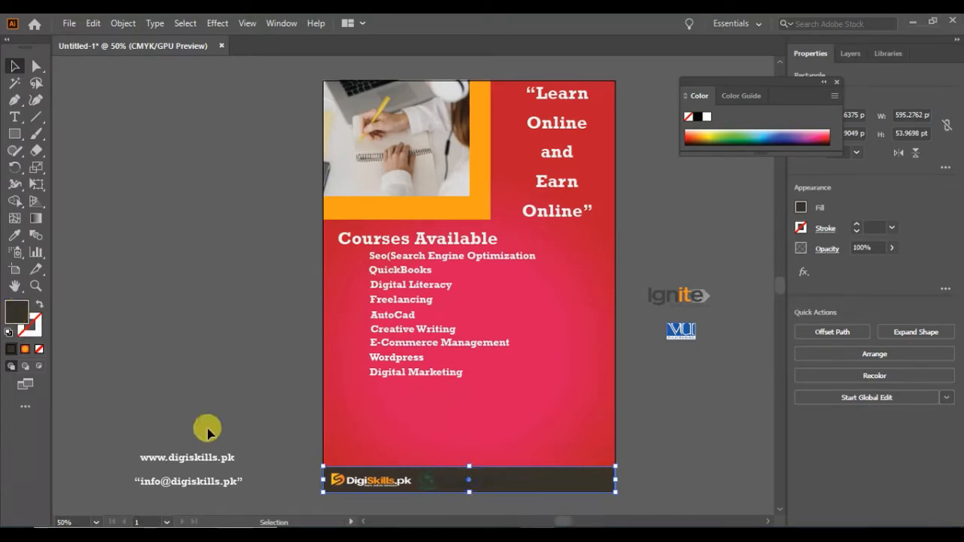
double_click(16, 314)
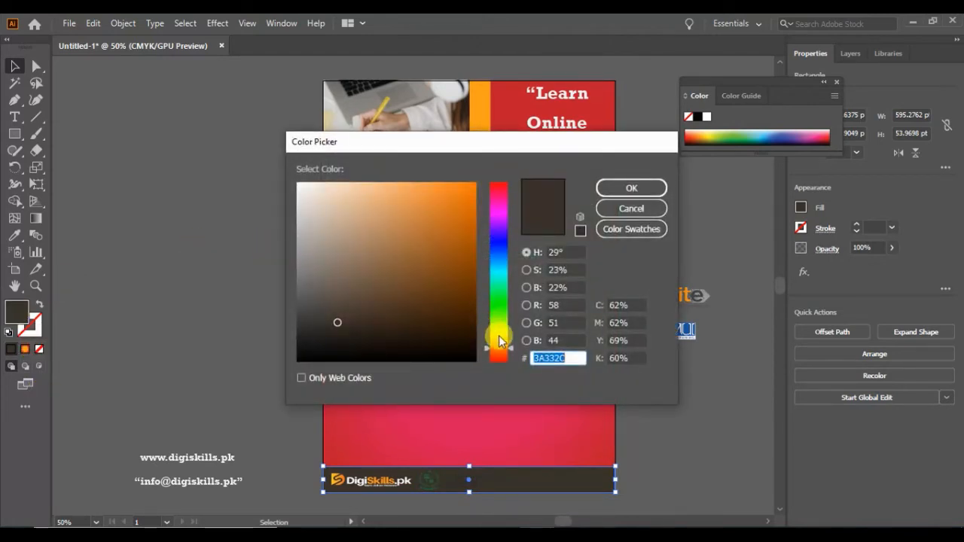
click(500, 337)
click(448, 199)
drag(448, 198, 457, 183)
click(631, 187)
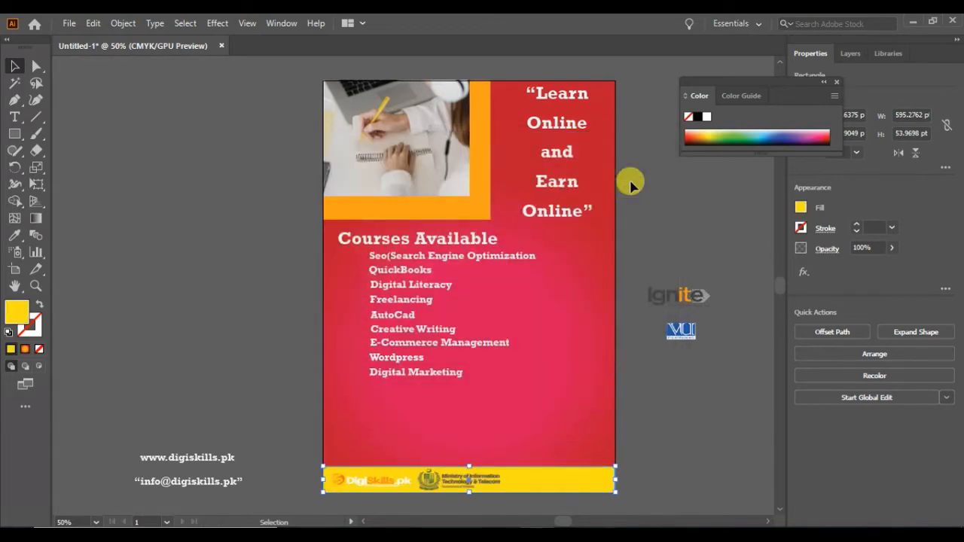
click(176, 303)
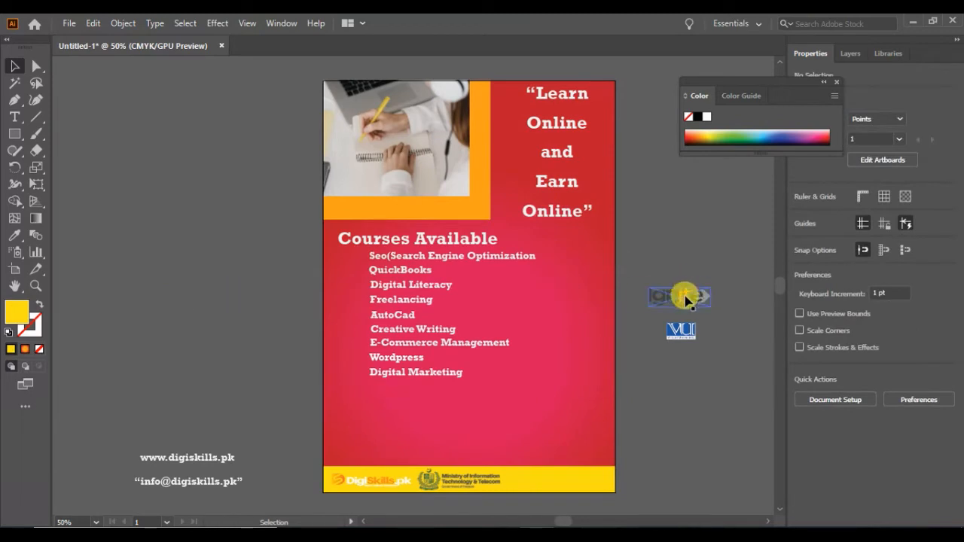
drag(681, 295, 543, 482)
click(742, 438)
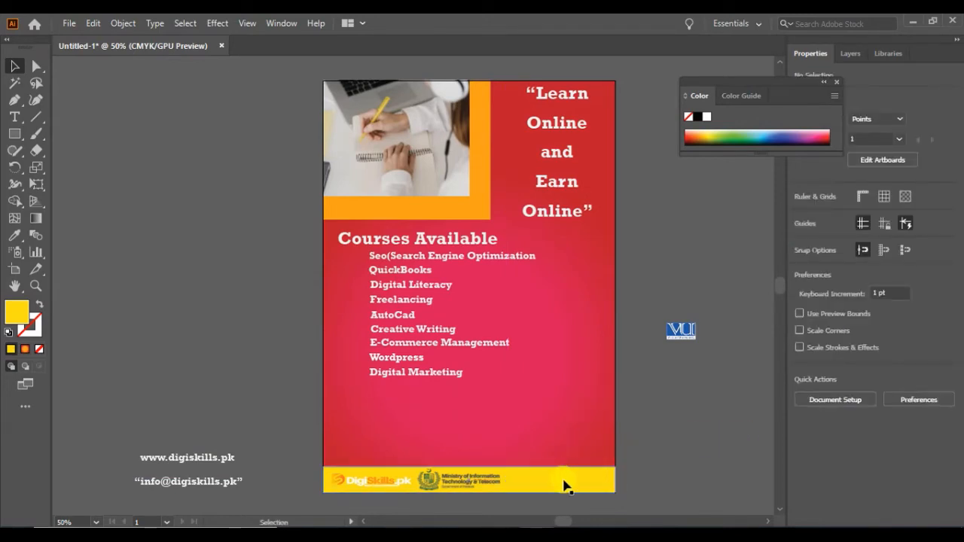
key(ctrl+z)
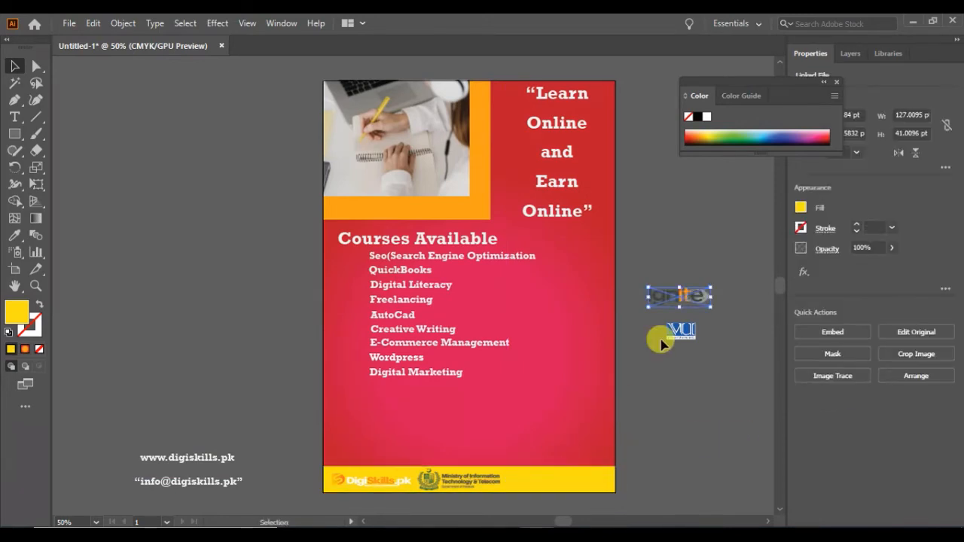
- Move the Ignite logo onto the yellow strip beside the Ministry of Information Technology logo and bring it to the front
drag(679, 299, 540, 480)
right_click(541, 481)
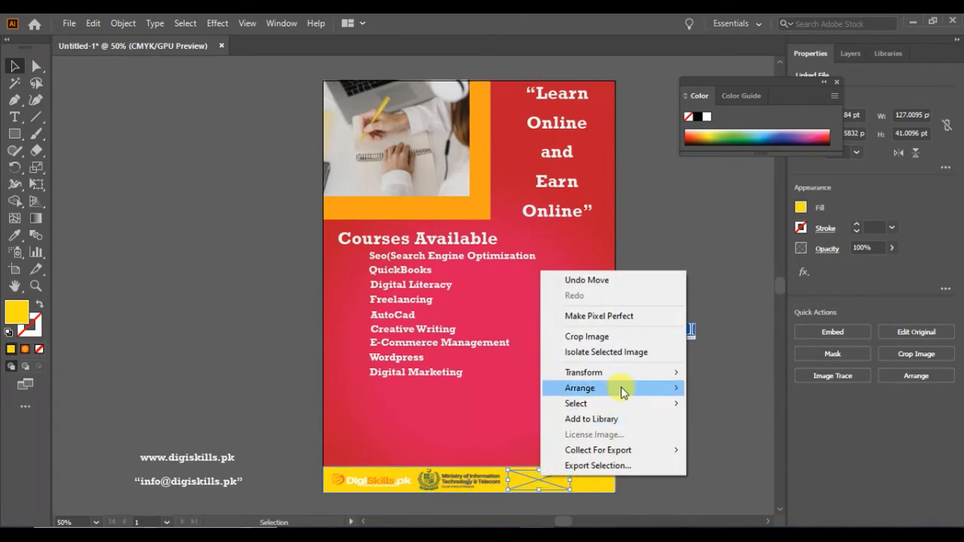
mouse_move(619, 388)
click(749, 391)
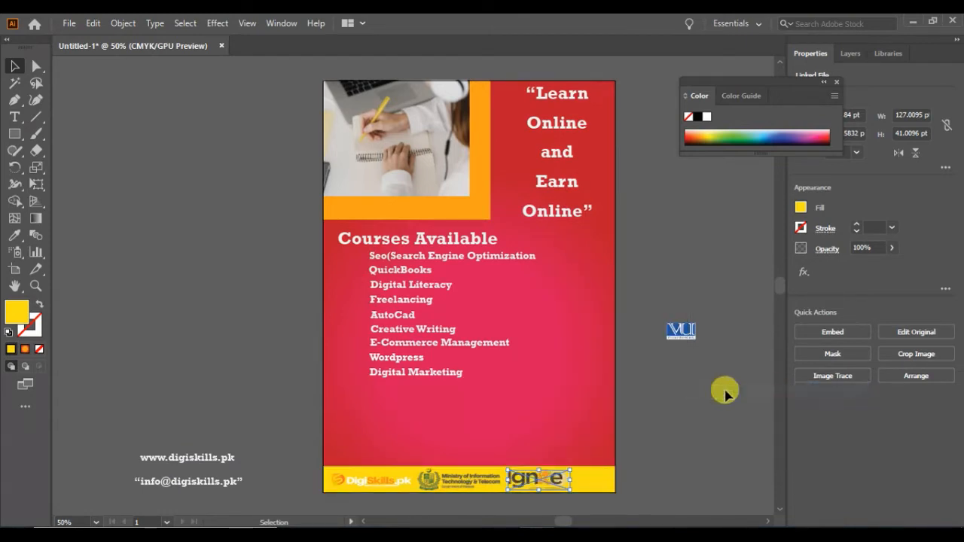
click(674, 391)
- Move the VU logo onto the right end of the yellow strip and bring it to the front
drag(682, 334, 593, 486)
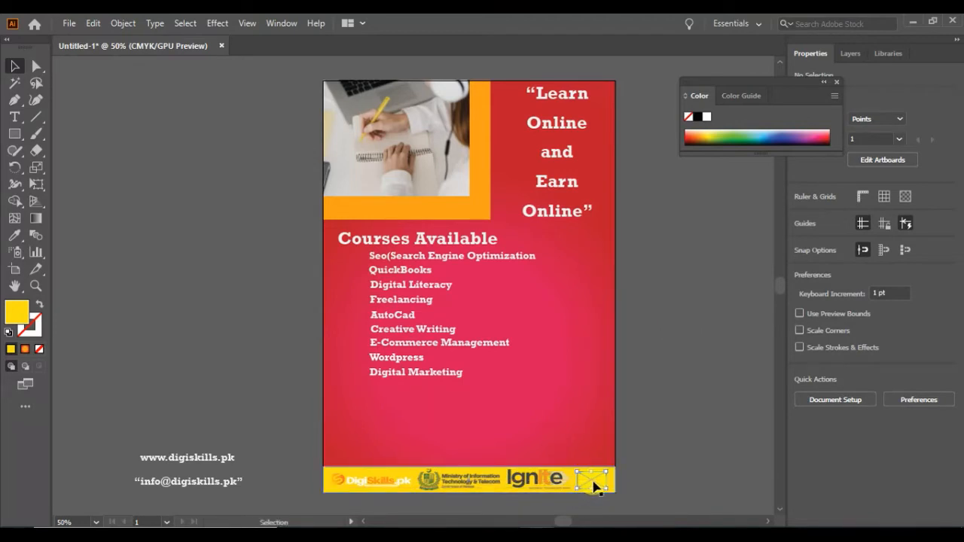
right_click(593, 486)
mouse_move(681, 404)
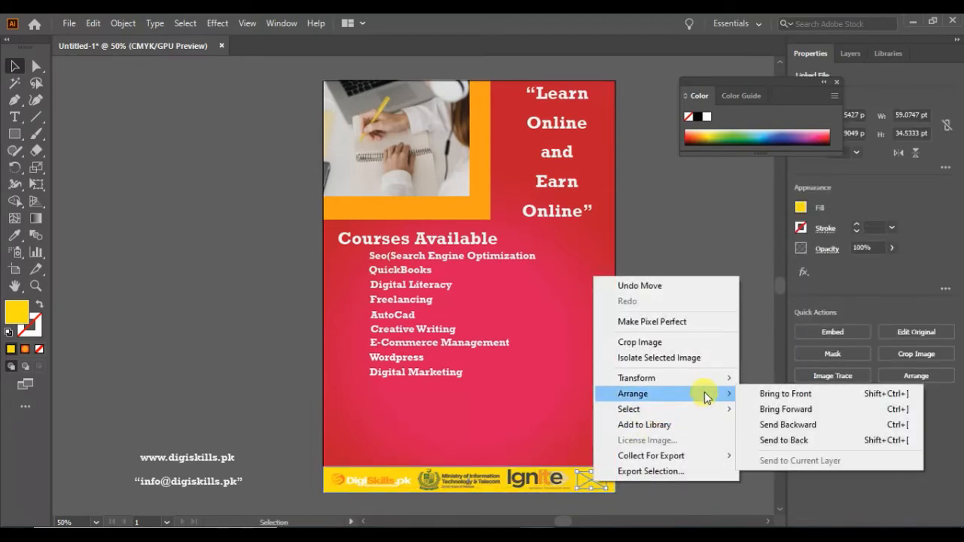
click(771, 395)
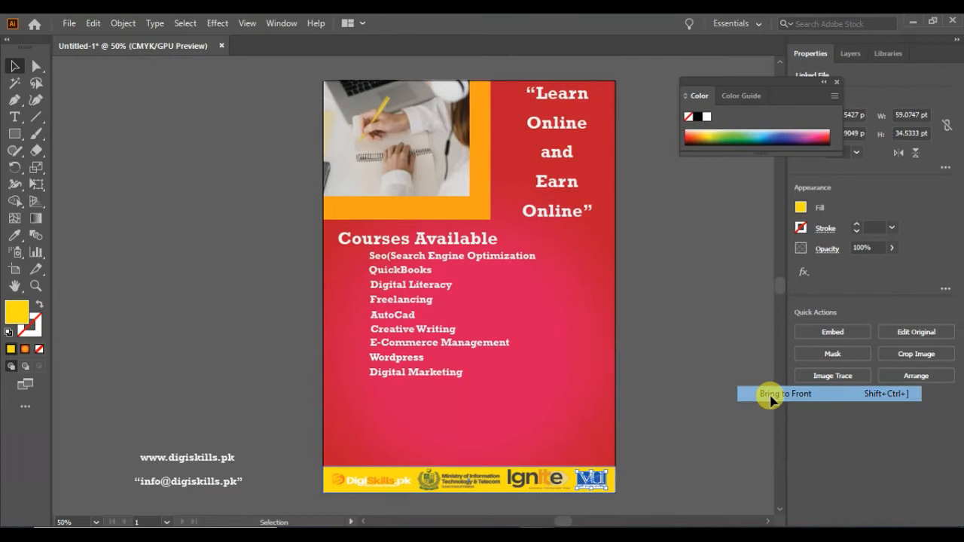
click(734, 364)
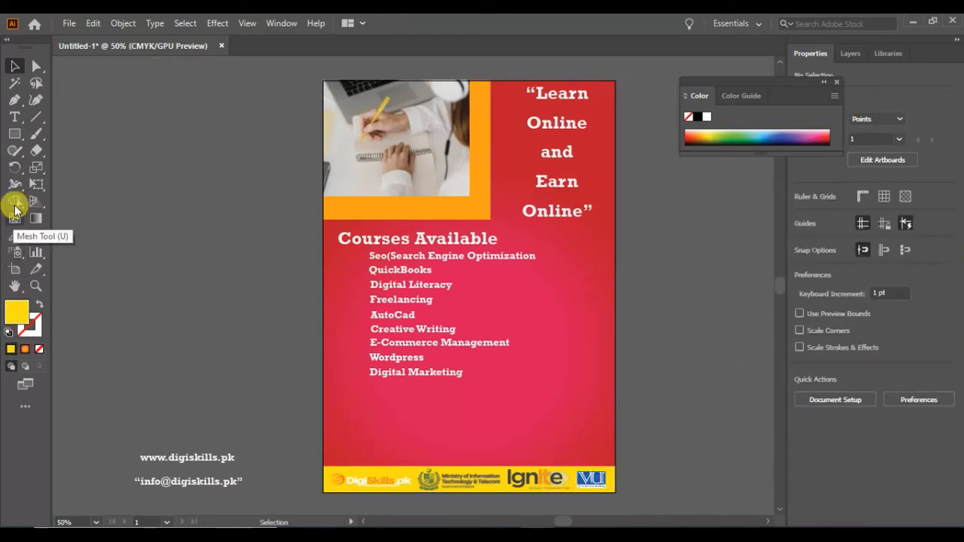
- Draw a full-width rectangle about 595 by 49 pt directly above the yellow logo strip
click(13, 139)
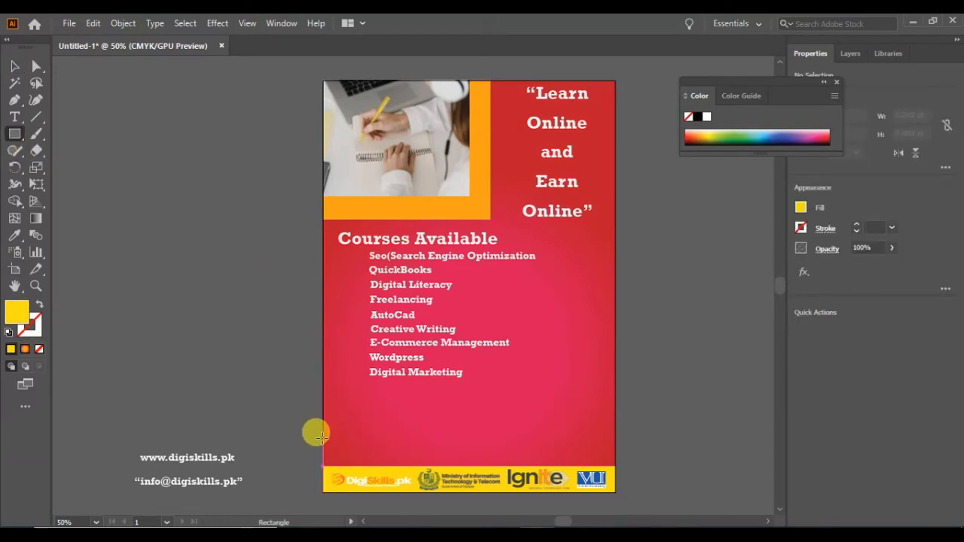
drag(316, 450, 58, 477)
mouse_move(320, 443)
mouse_down()
mouse_move(576, 450)
mouse_move(613, 466)
mouse_up()
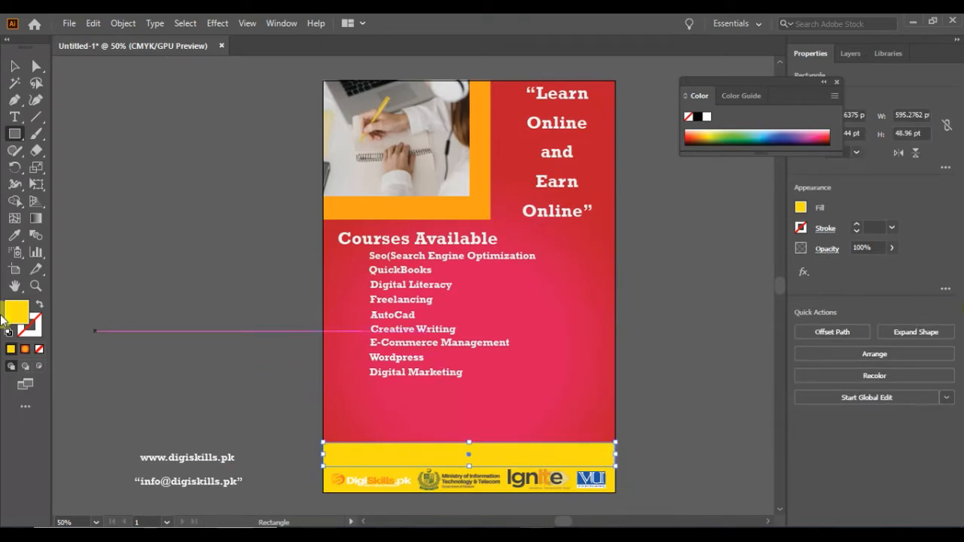
- Fill the new rectangle above the logo strip with dark olive #333021
double_click(15, 320)
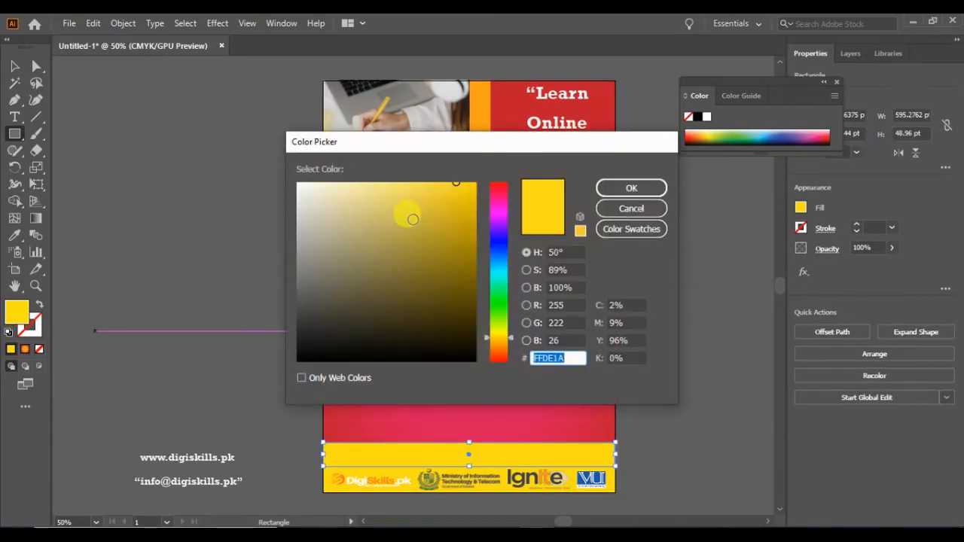
click(338, 201)
mouse_move(339, 201)
mouse_down()
mouse_move(308, 191)
mouse_move(332, 236)
mouse_up()
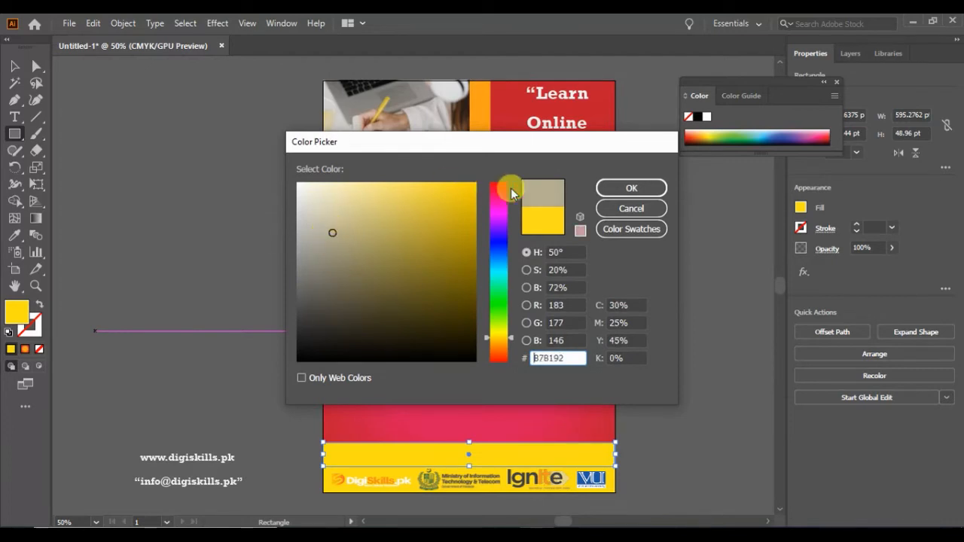
click(342, 261)
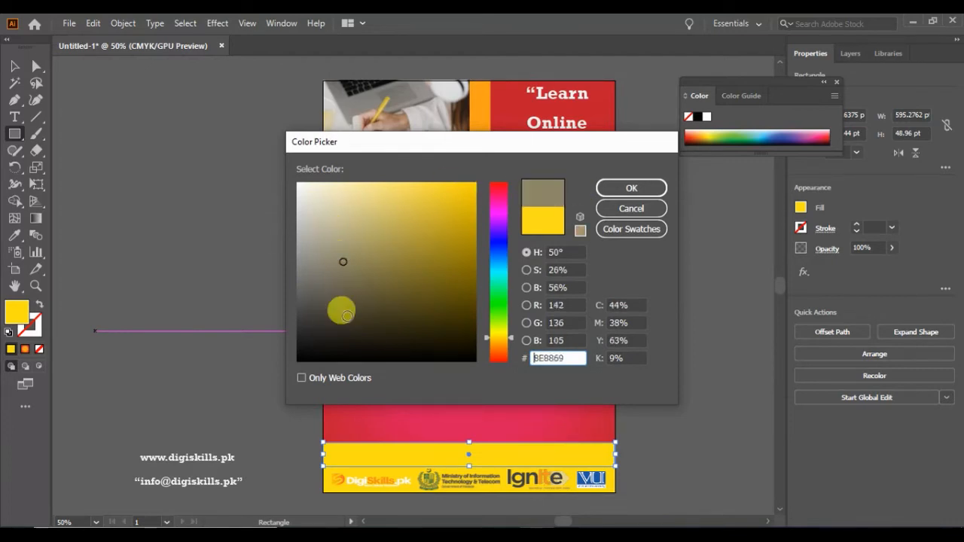
click(340, 346)
click(359, 343)
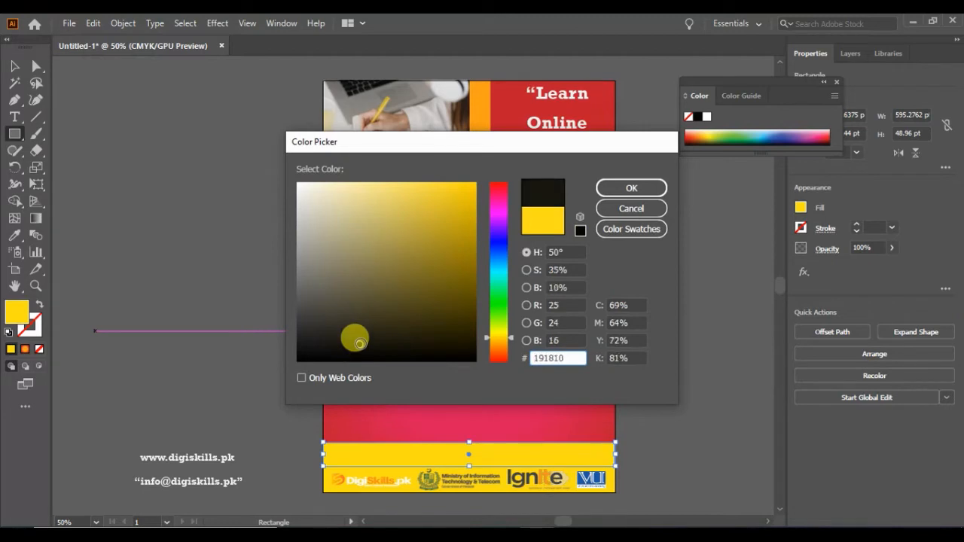
click(359, 326)
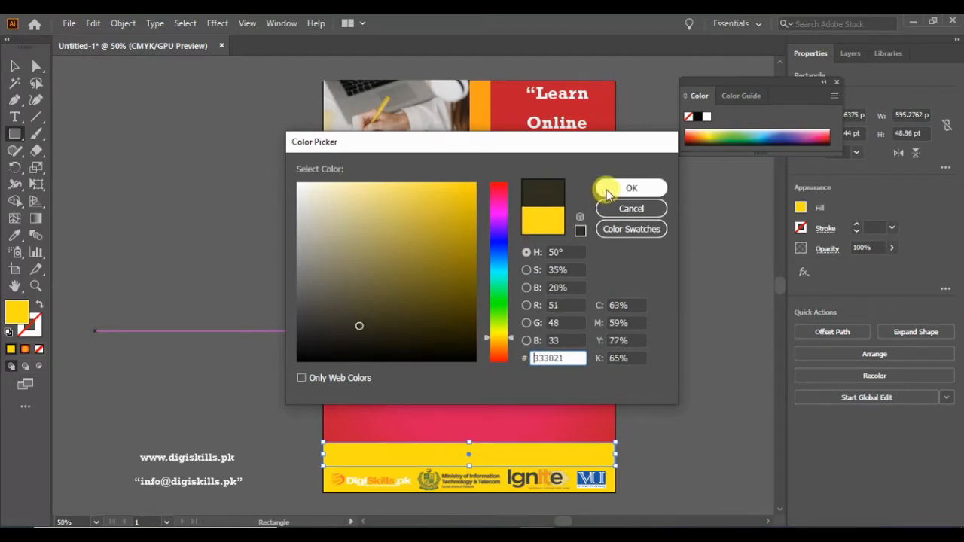
click(630, 188)
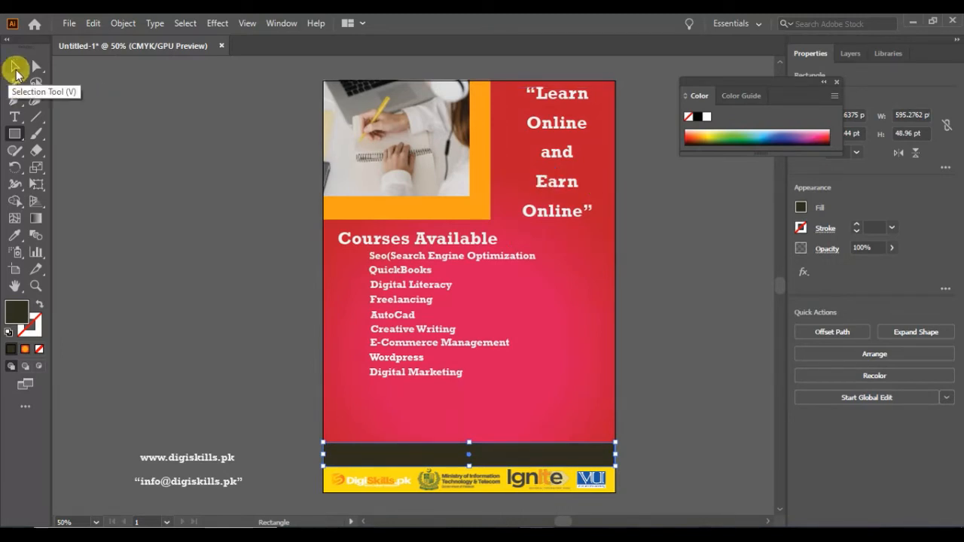
click(13, 68)
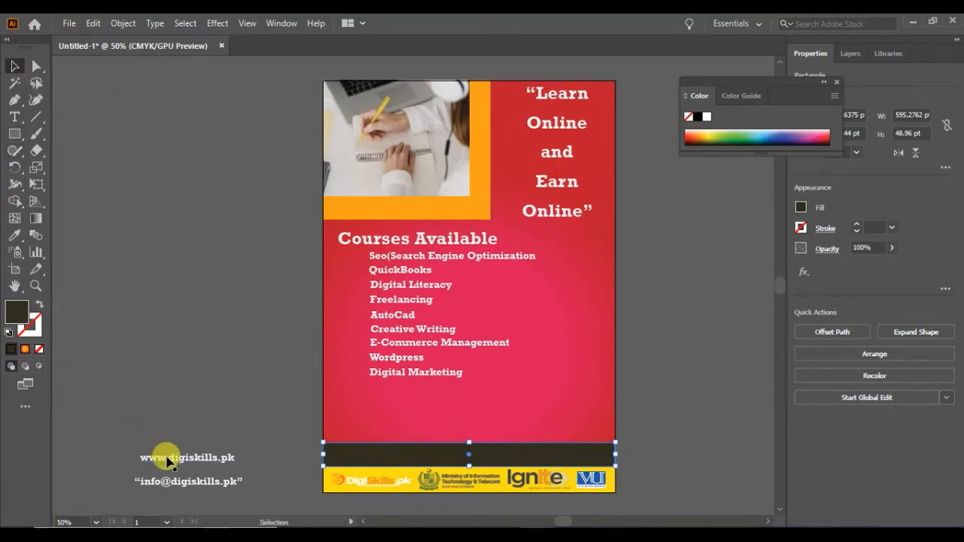
drag(167, 460, 357, 456)
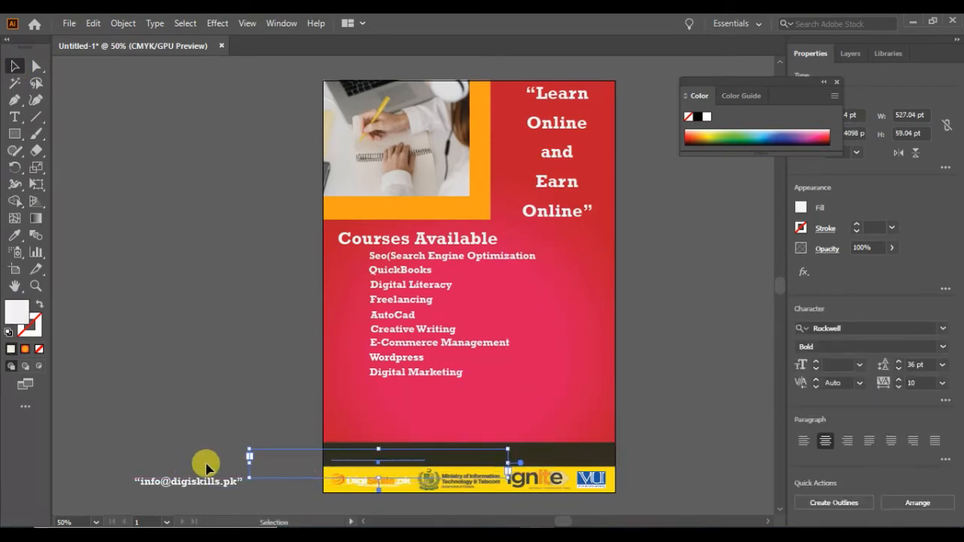
right_click(351, 457)
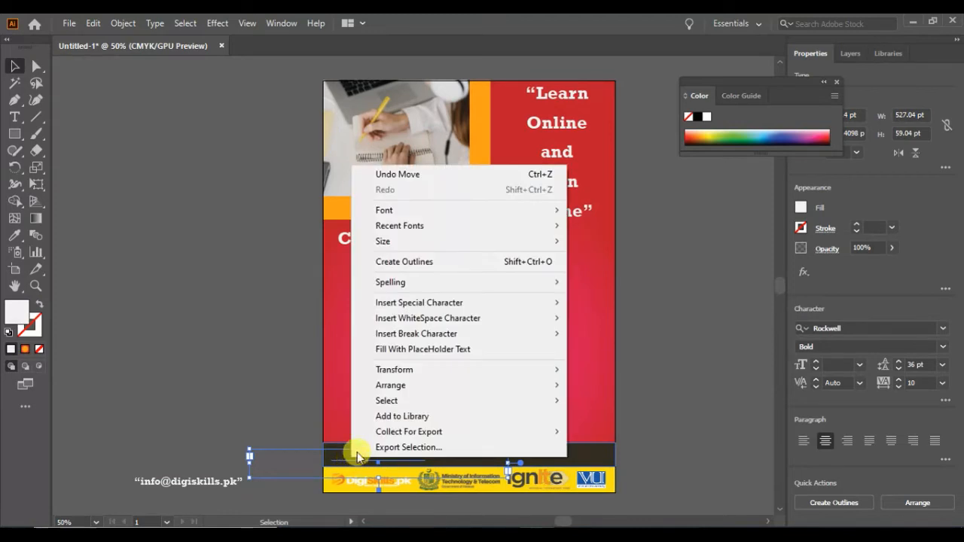
mouse_move(445, 385)
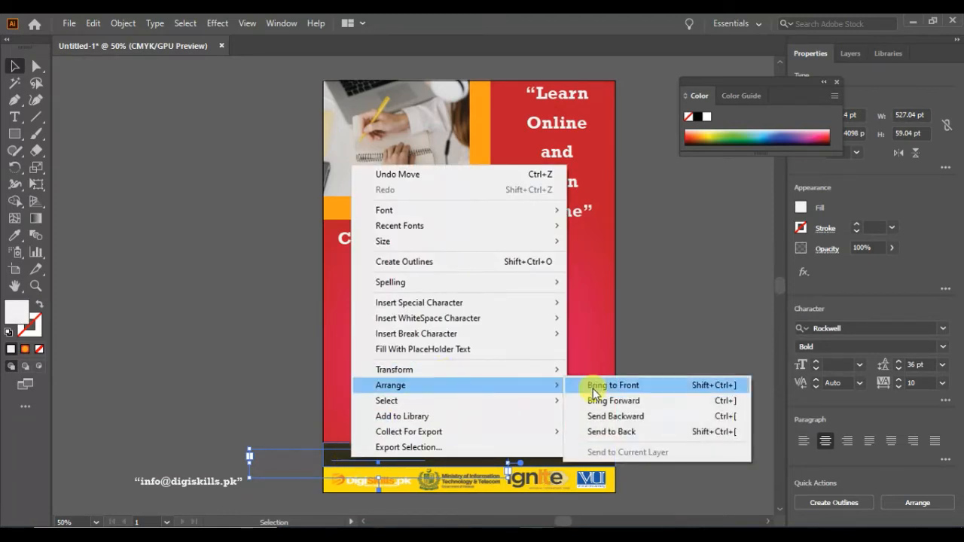
click(599, 386)
click(119, 430)
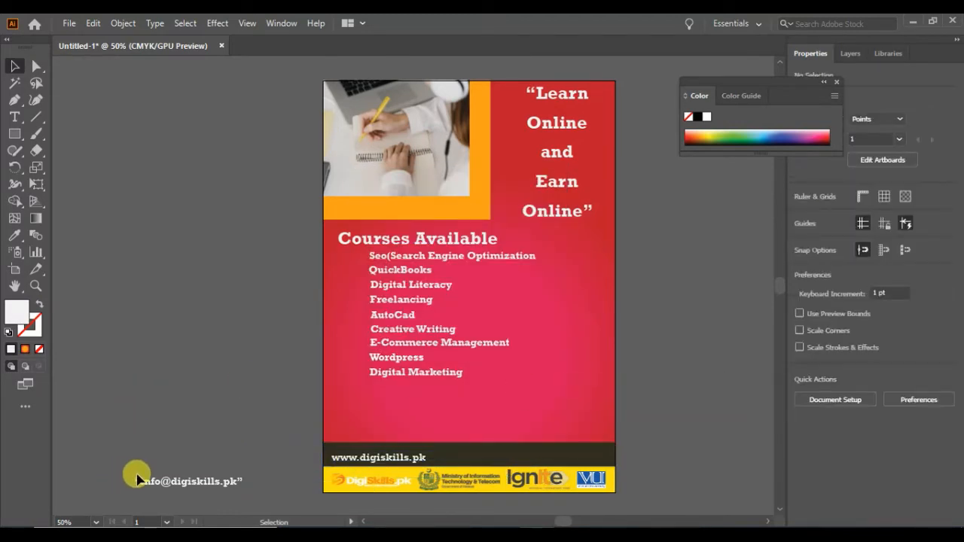
- Move the contact e-mail text onto the right end of the dark strip and bring it to the front
drag(152, 484, 514, 454)
right_click(515, 454)
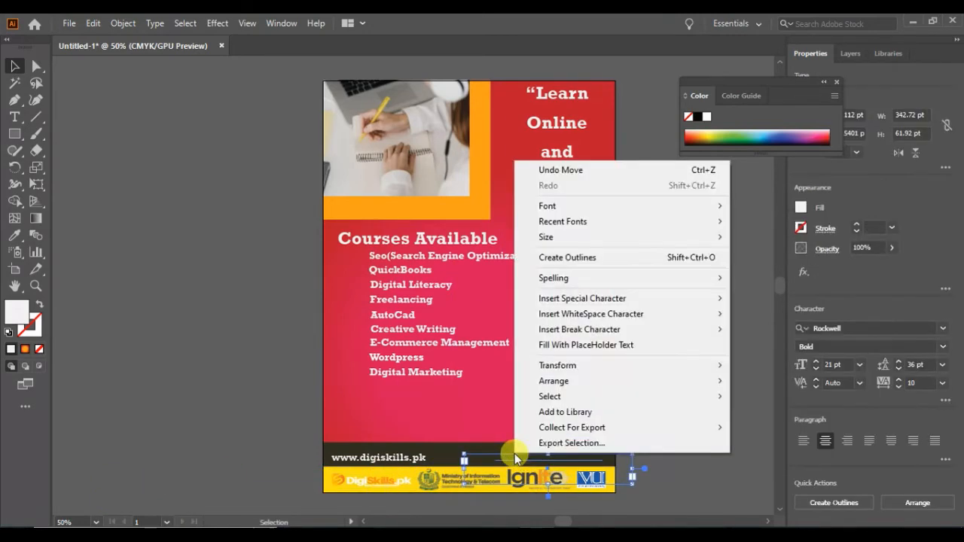
mouse_move(601, 389)
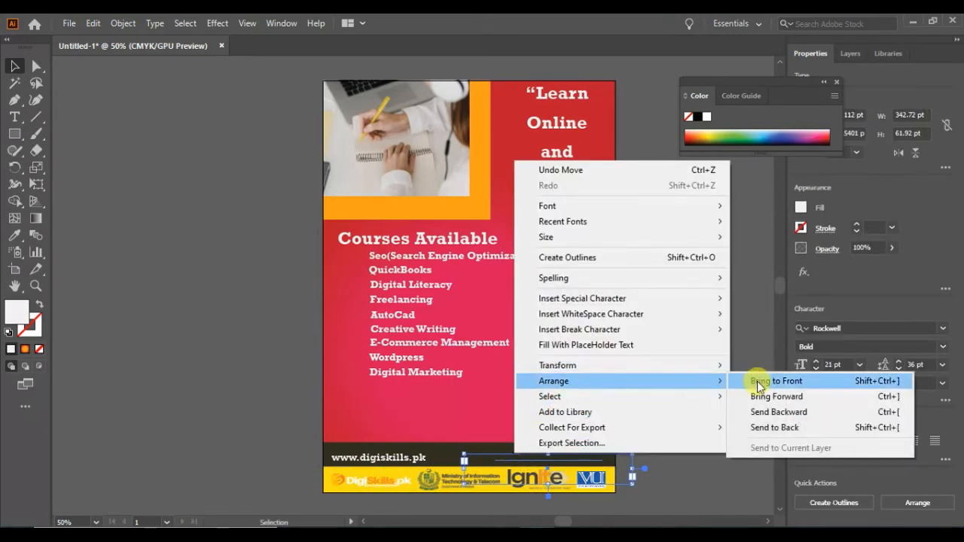
click(756, 381)
click(706, 383)
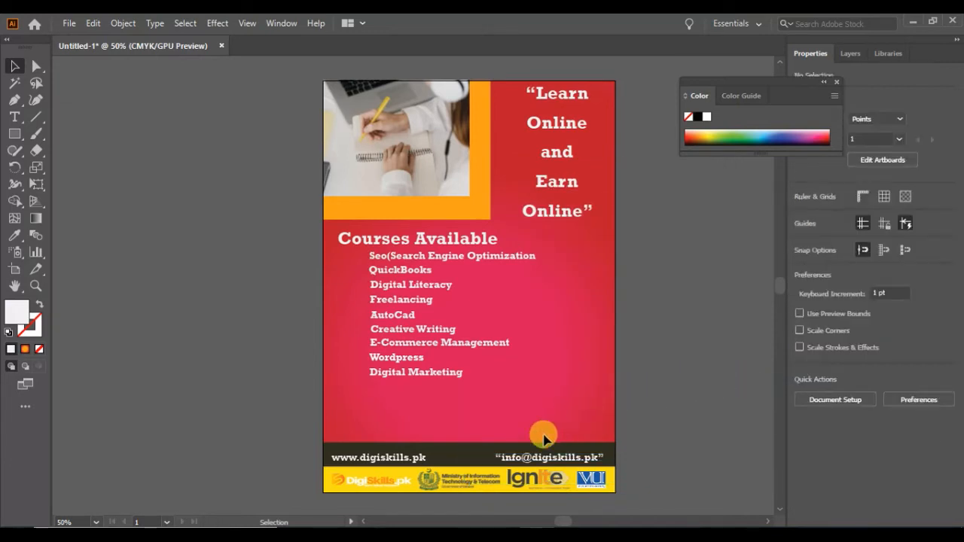
- Lower the top edge of the dark contact strip so its height is about 43 pt
click(442, 453)
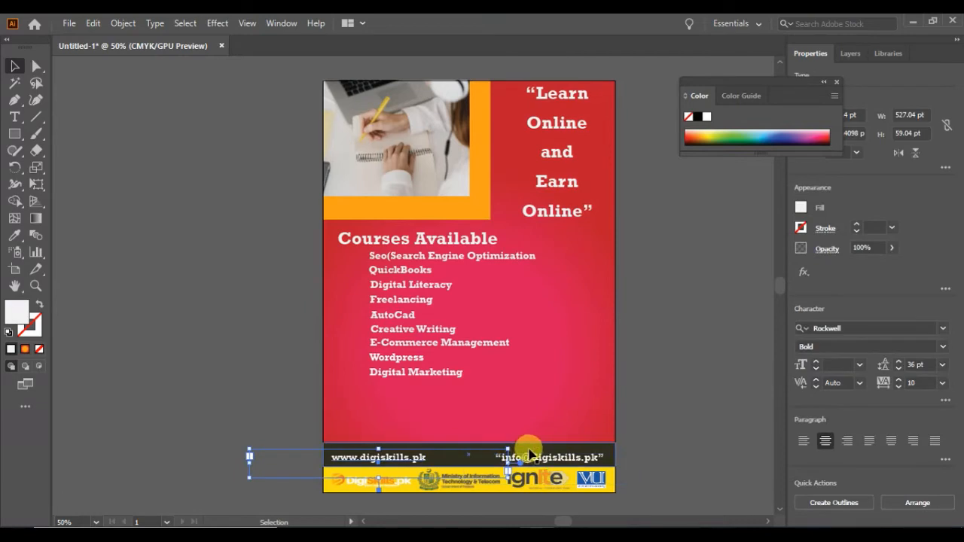
click(516, 446)
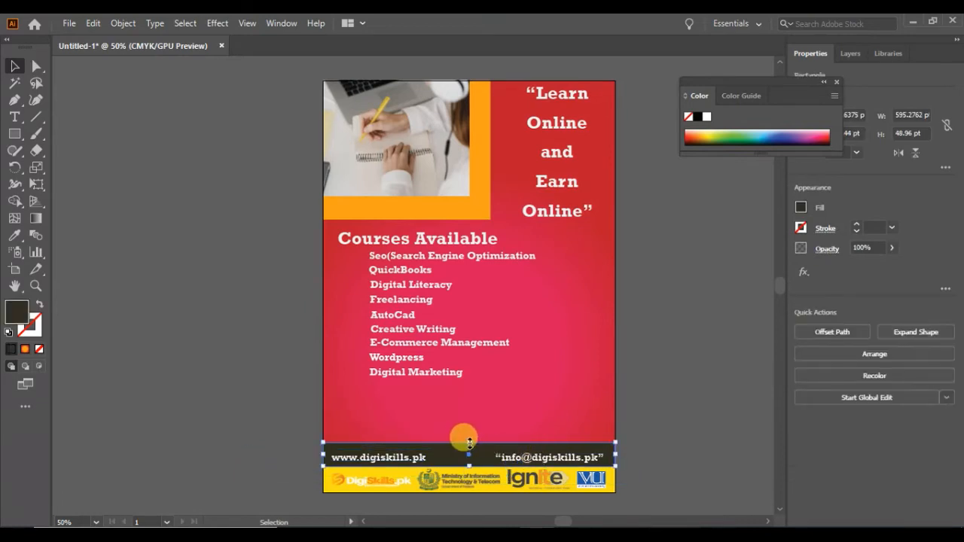
drag(469, 442, 468, 445)
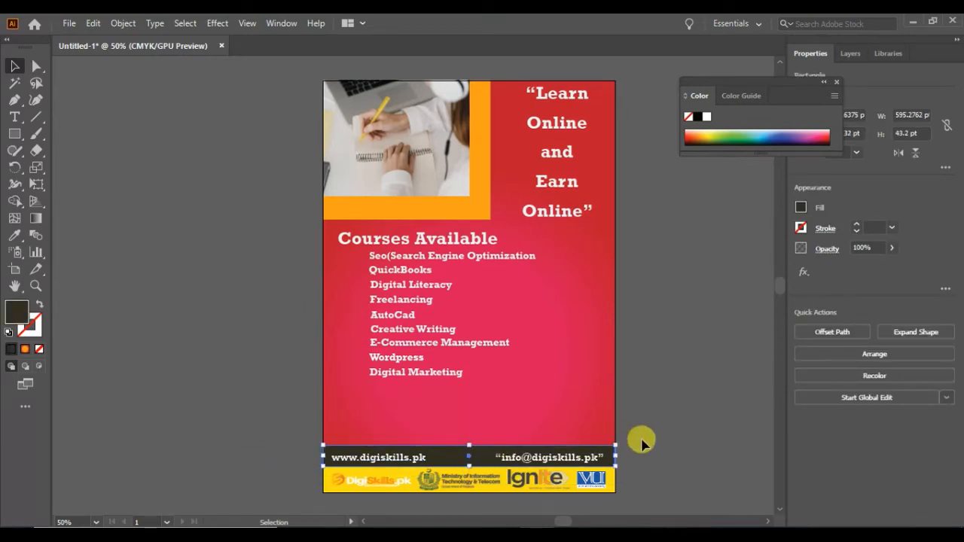
click(664, 441)
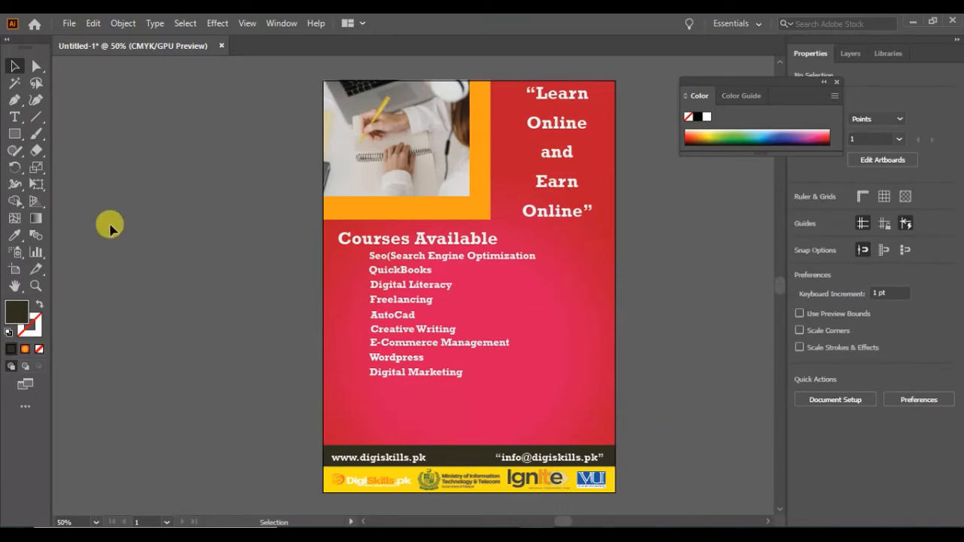
- Add a text box about 264 by 78 pt reading "Contact Info" and place it centred just above the dark contact strip
click(17, 116)
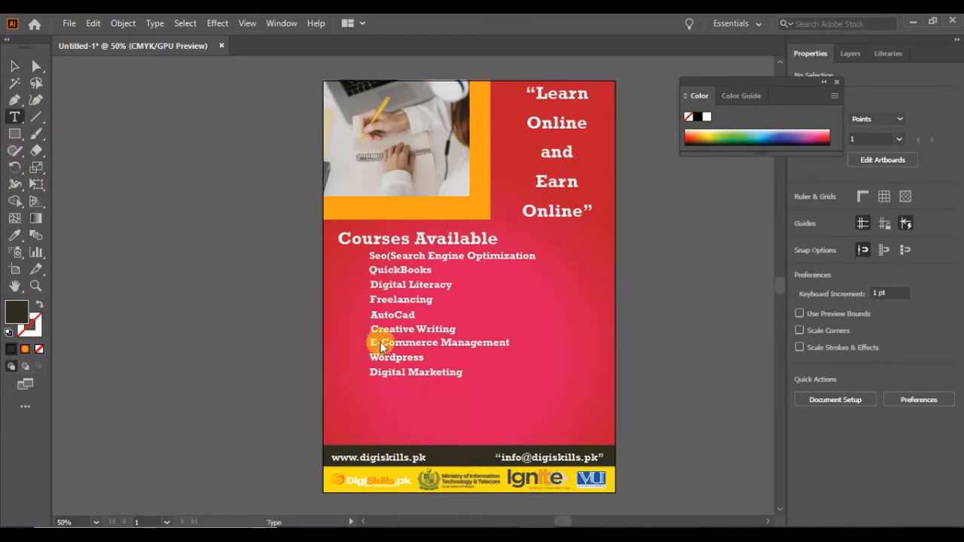
drag(169, 335, 297, 372)
key(BackSpace)
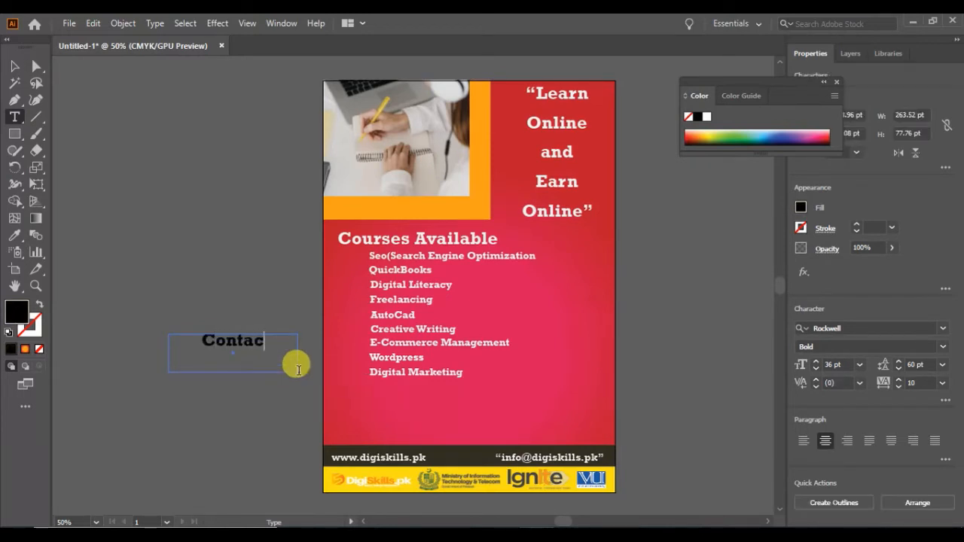
text(Contact Info)
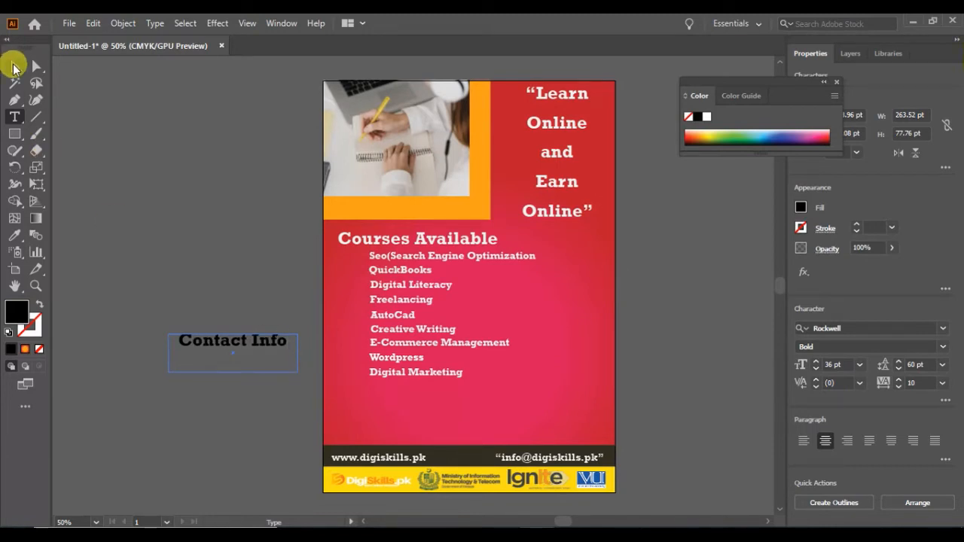
click(12, 68)
drag(208, 338, 442, 433)
click(621, 444)
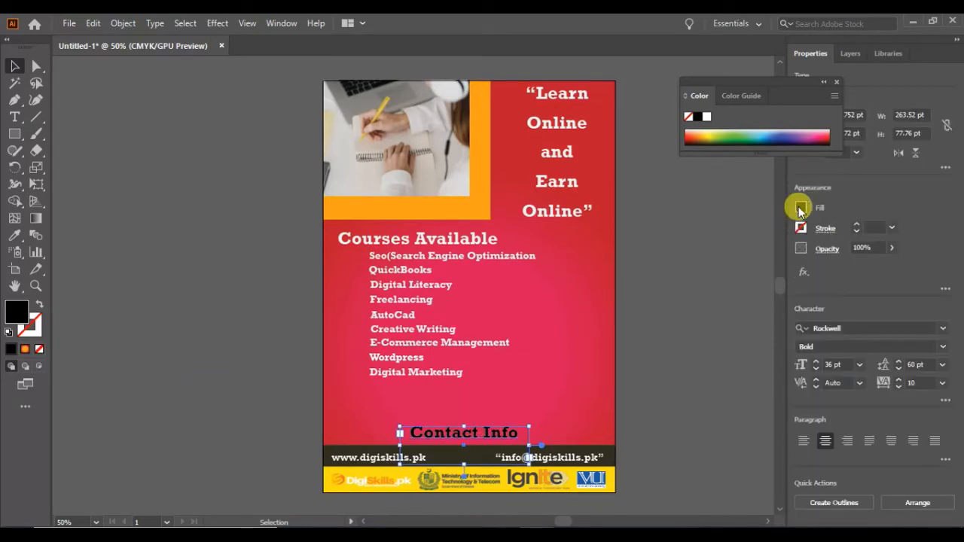
- Fill the Contact Info heading with white and nudge it slightly down towards the dark strip
click(799, 208)
click(754, 300)
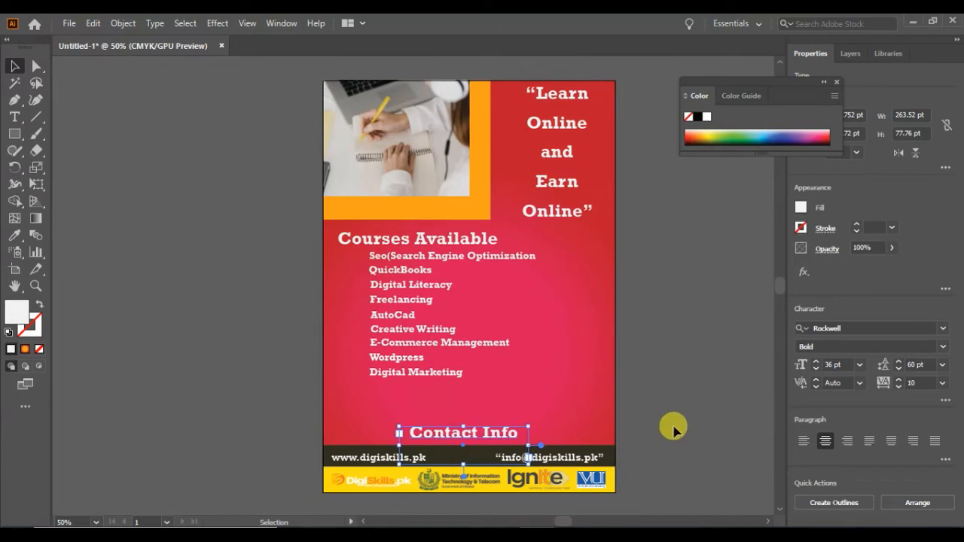
key(Down)
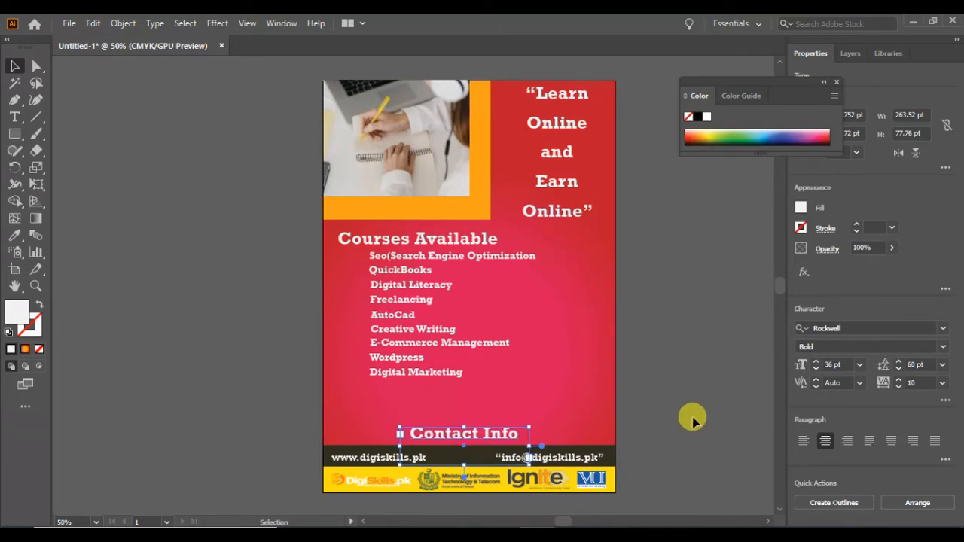
click(718, 409)
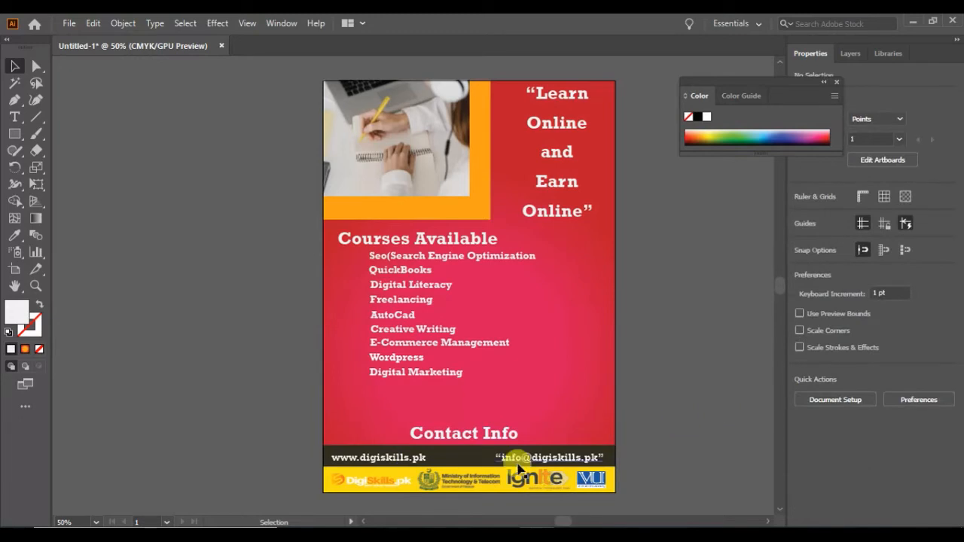
- Recolour the Contact Info heading with the Eyedropper, trying the photo frame's orange and settling on the footer strip's yellow
click(506, 440)
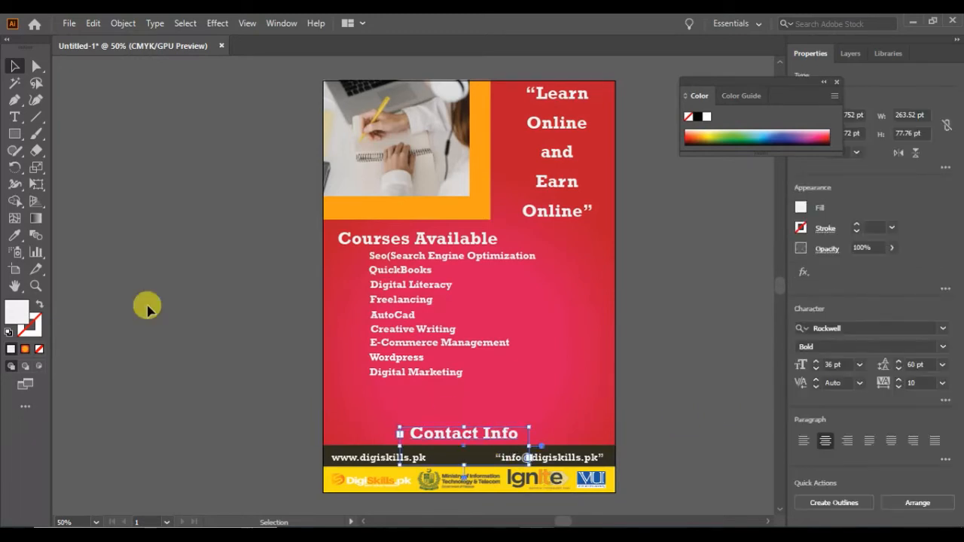
click(15, 237)
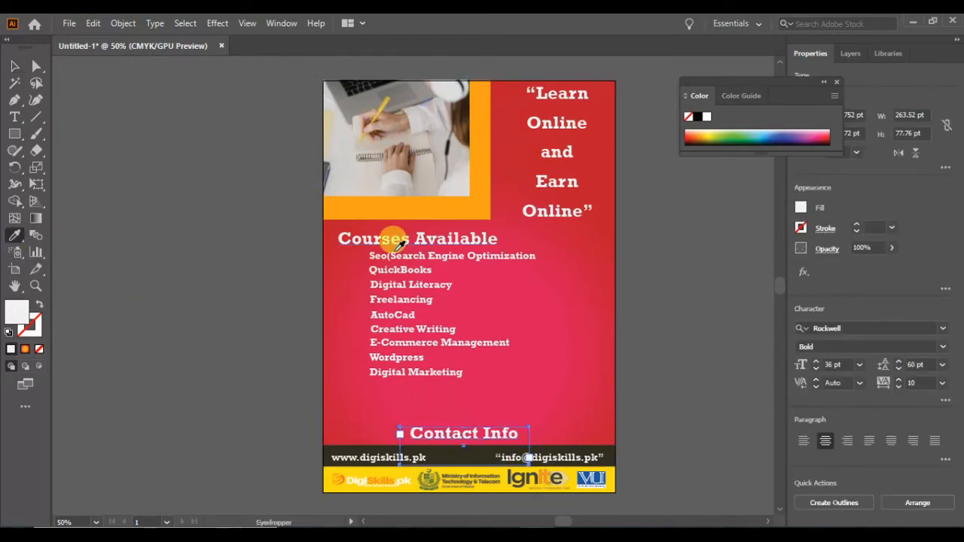
click(431, 202)
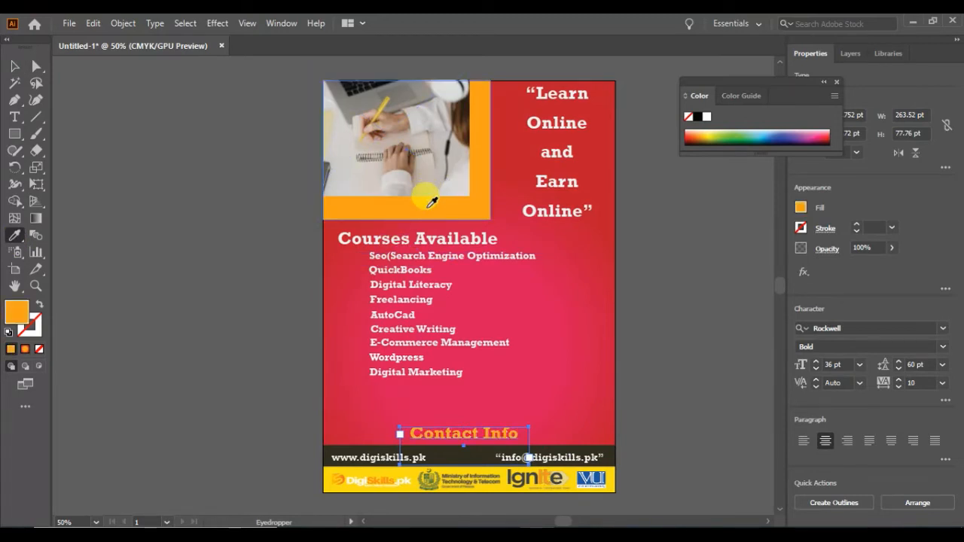
click(508, 484)
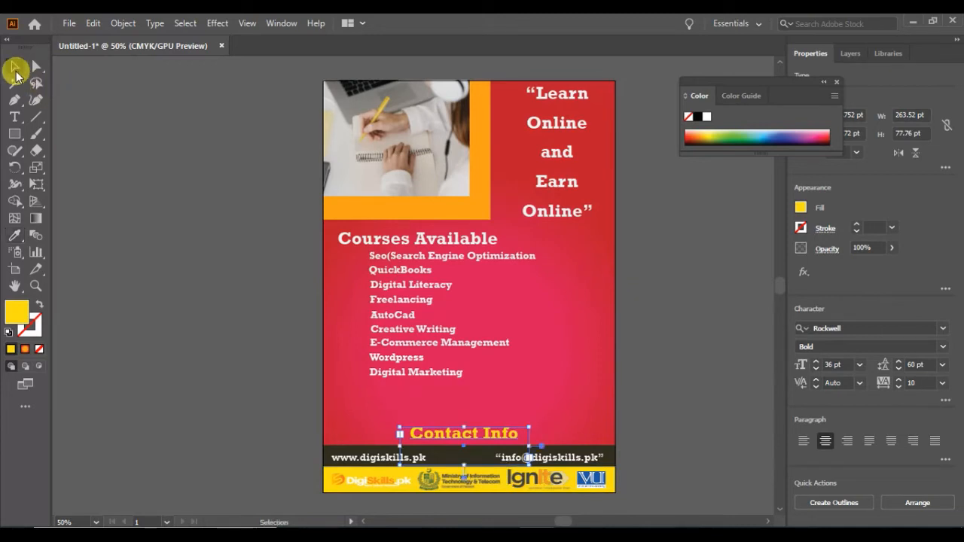
click(179, 236)
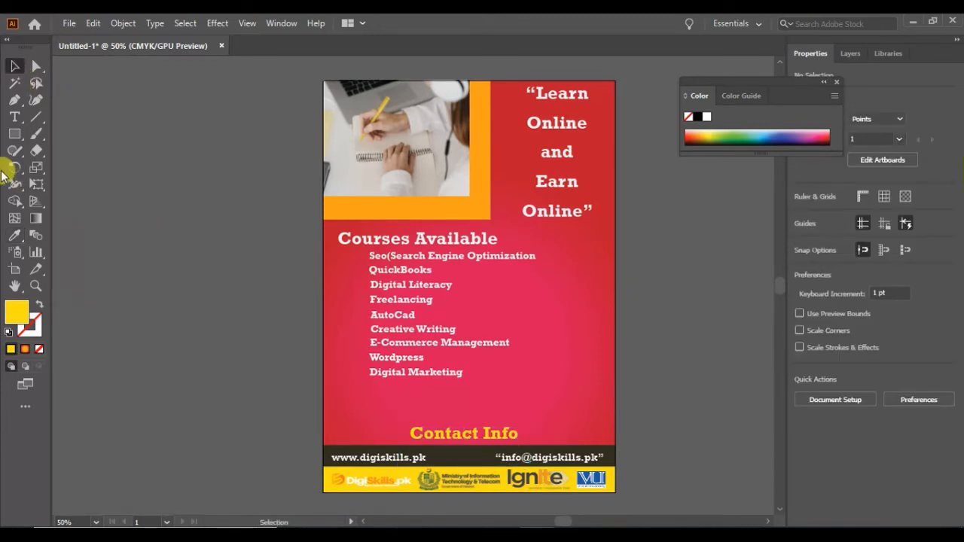
- Draw a yellow rounded rectangle about 170 by 141 pt and place it beside the lower half of the course list
drag(15, 138, 50, 149)
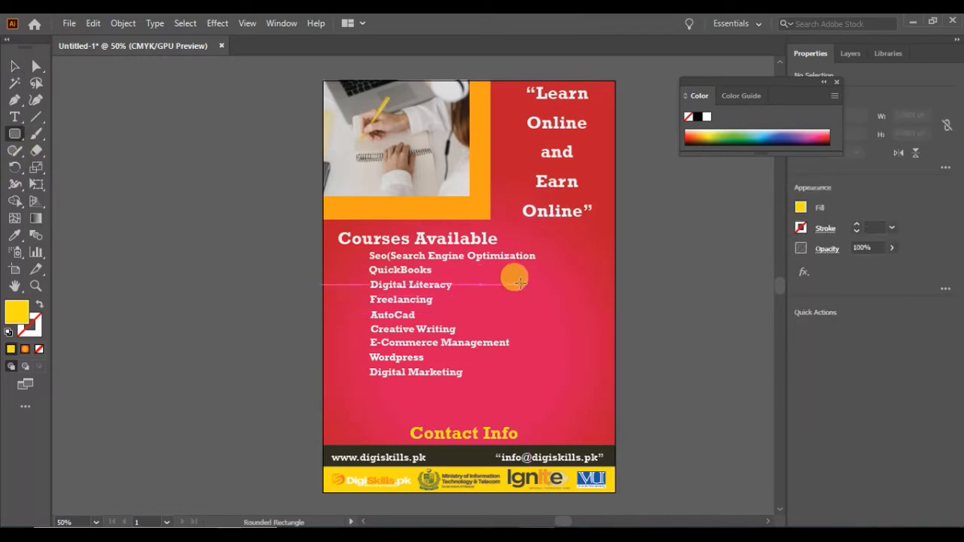
drag(520, 283, 602, 353)
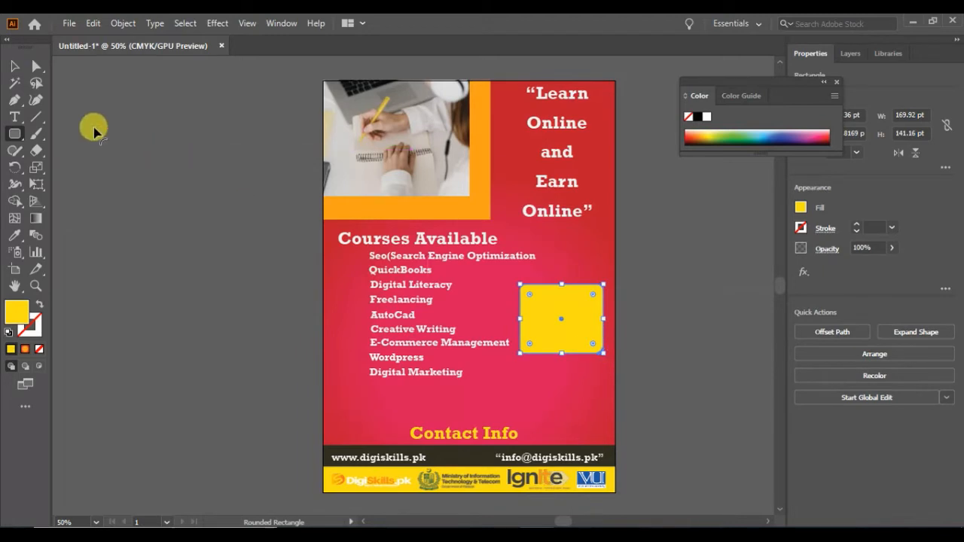
click(16, 68)
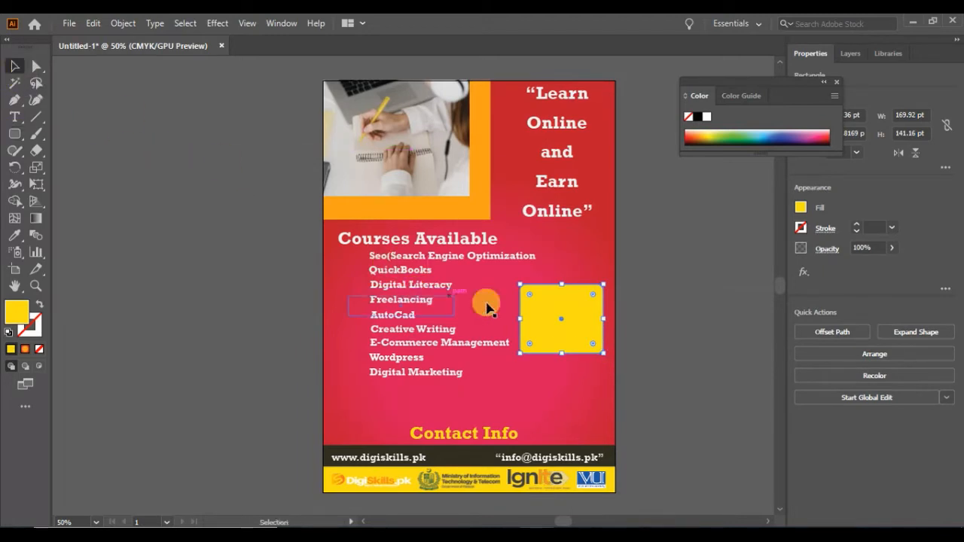
drag(576, 311, 577, 345)
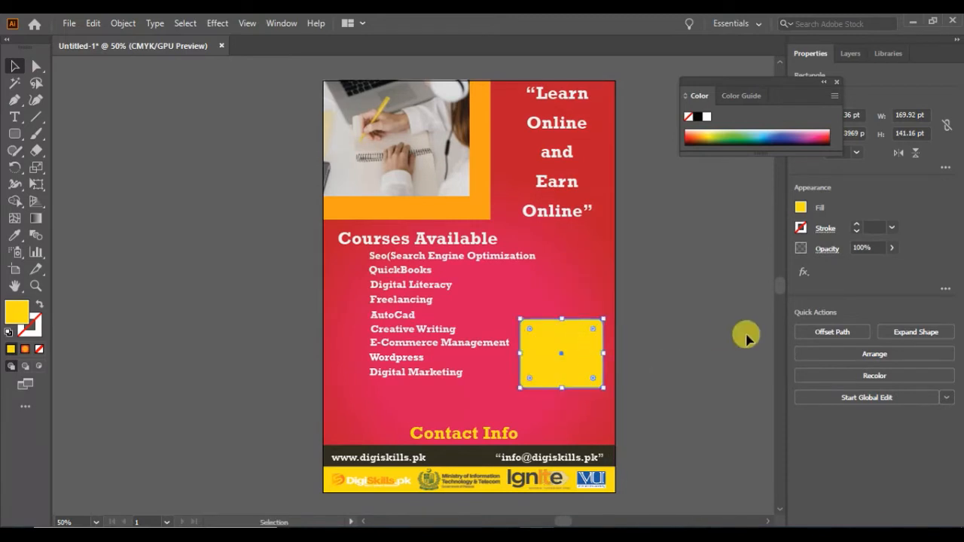
click(744, 337)
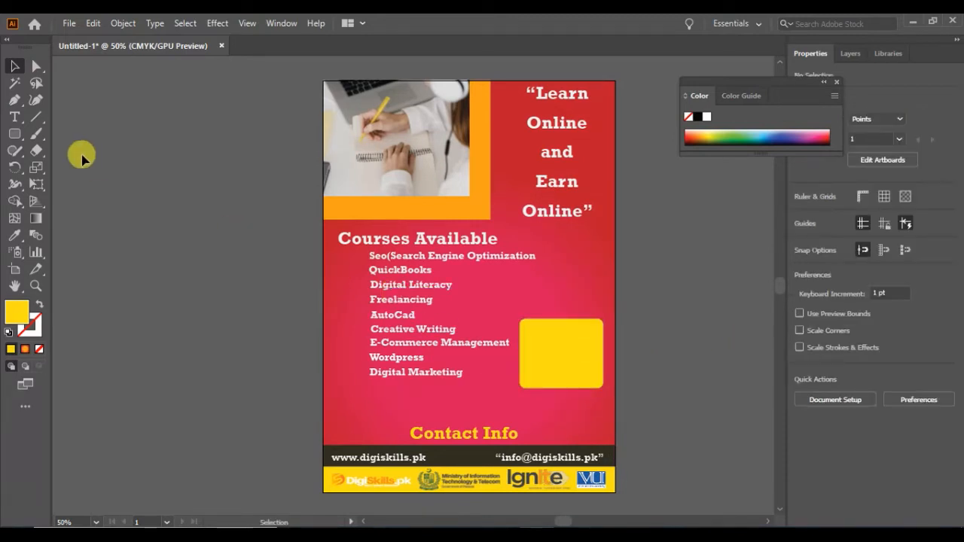
- Add the black text "Enroll Now" on two lines inside the yellow rounded rectangle
click(13, 121)
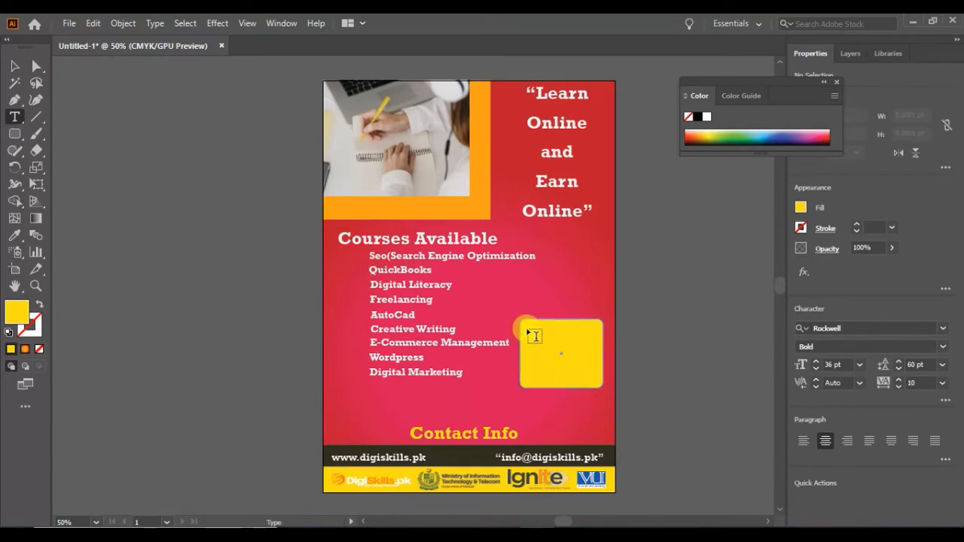
drag(527, 330, 597, 381)
key(BackSpace)
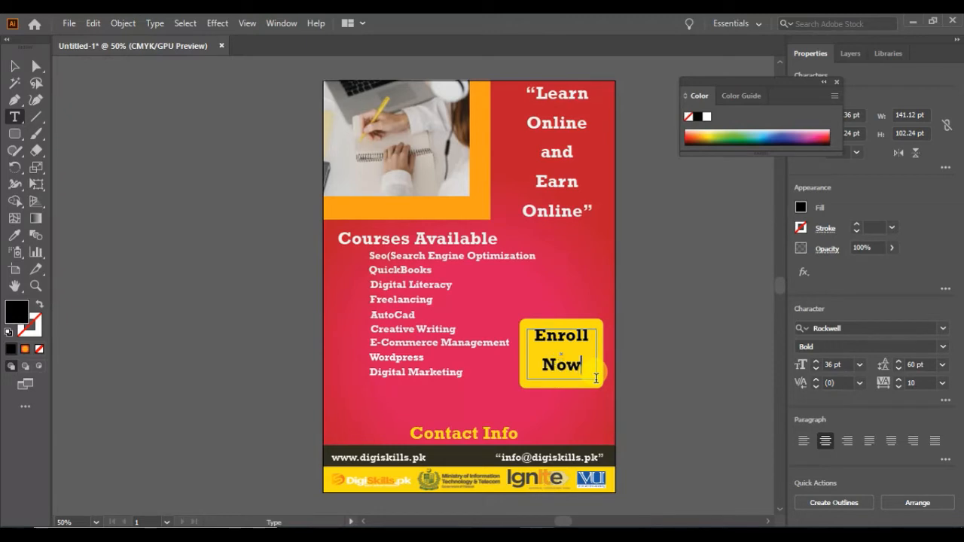
click(14, 66)
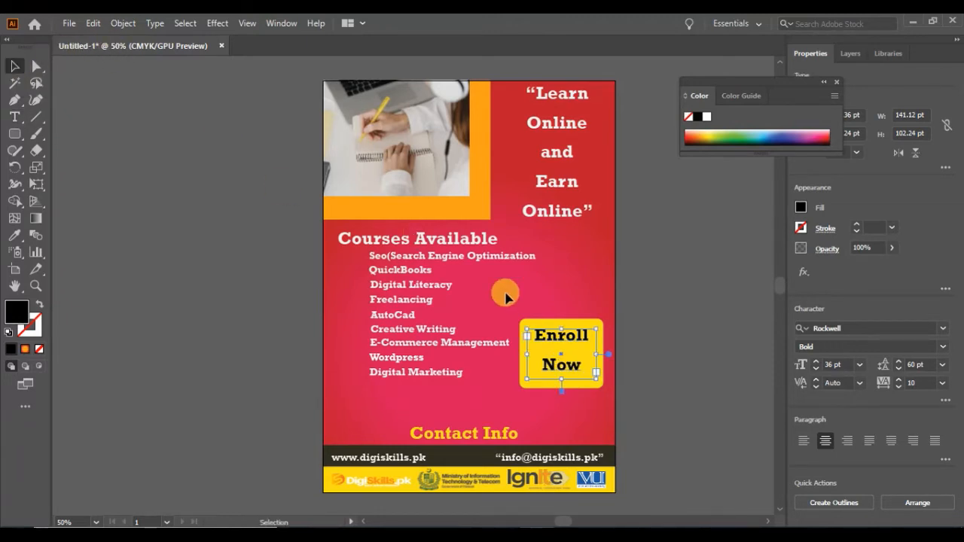
click(667, 306)
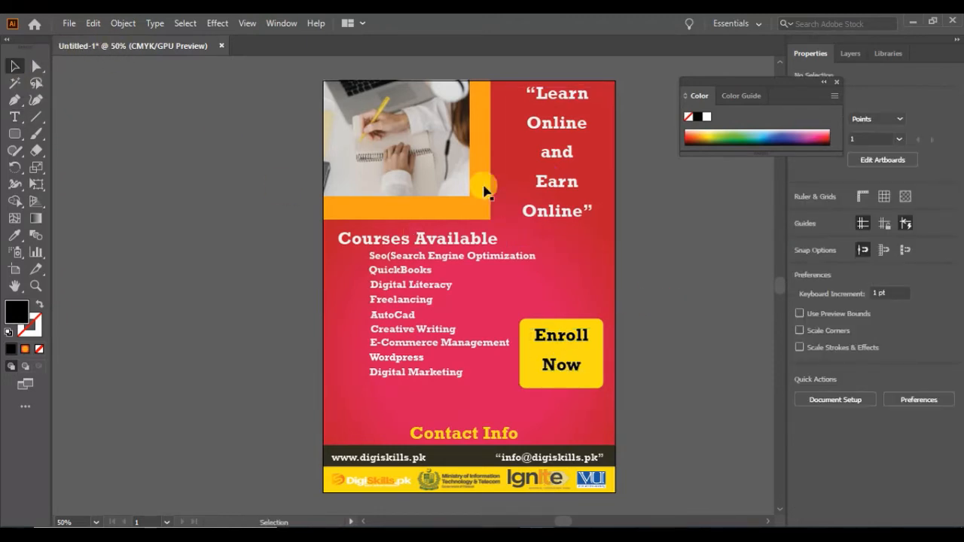
- Apply a Drop Shadow to the photo in Multiply mode with 75% opacity, 7 pt X offset, 10 pt Y offset and 6 pt blur
click(448, 161)
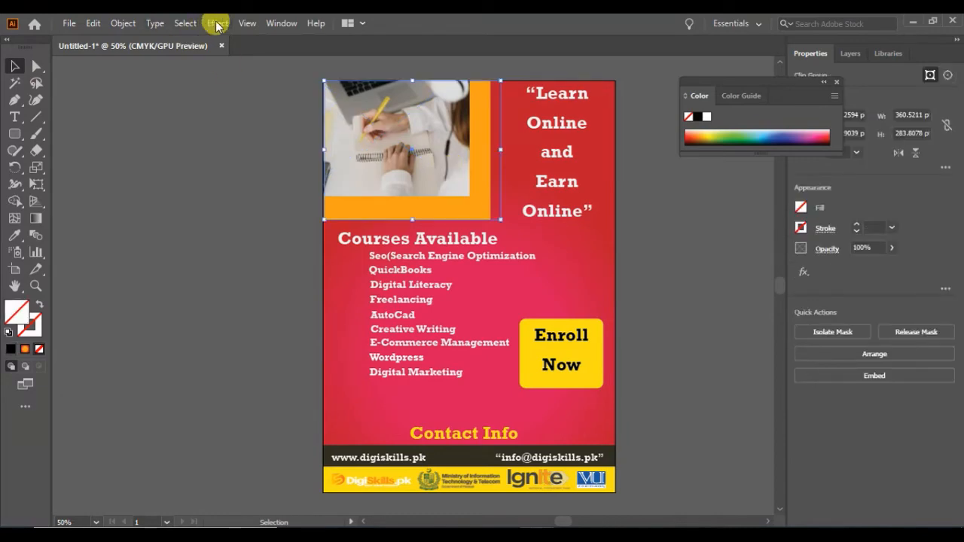
click(216, 23)
mouse_move(285, 196)
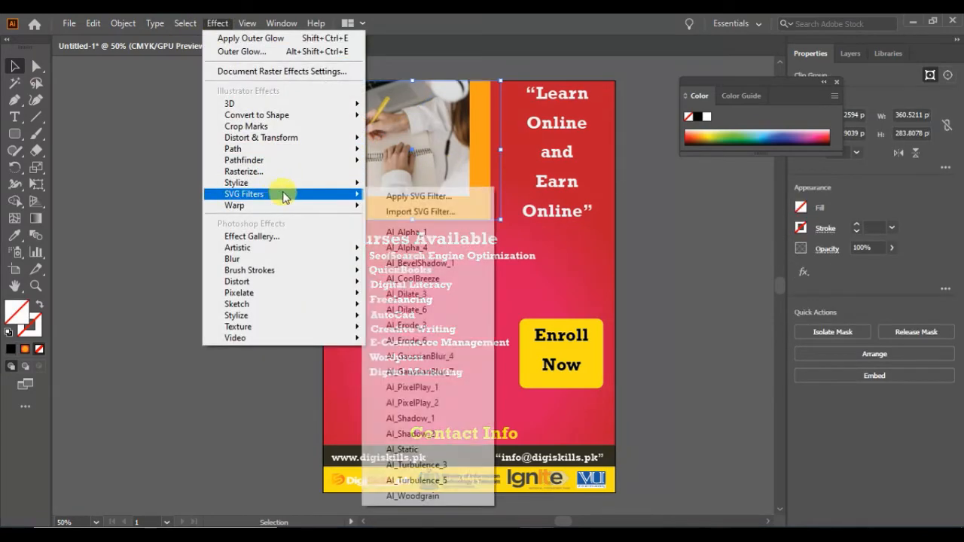
mouse_move(324, 183)
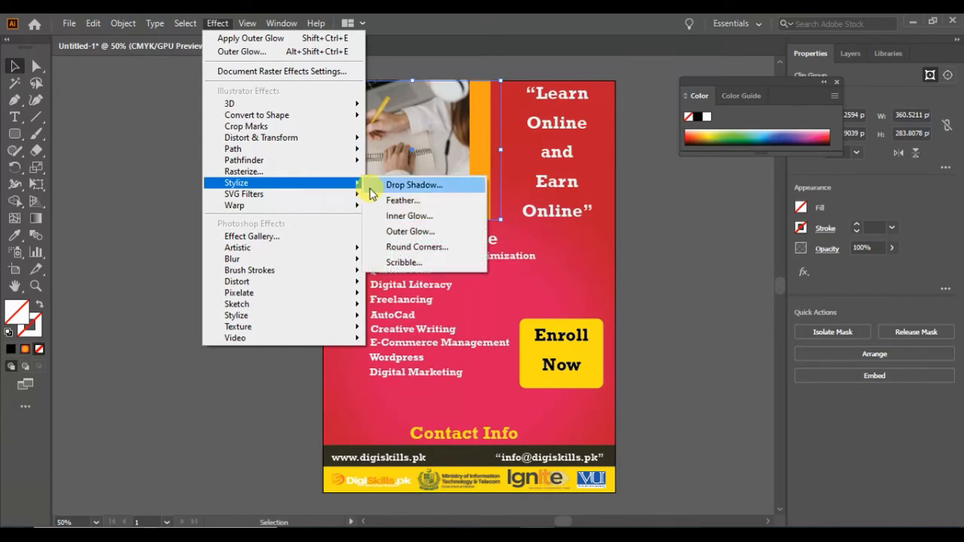
click(384, 185)
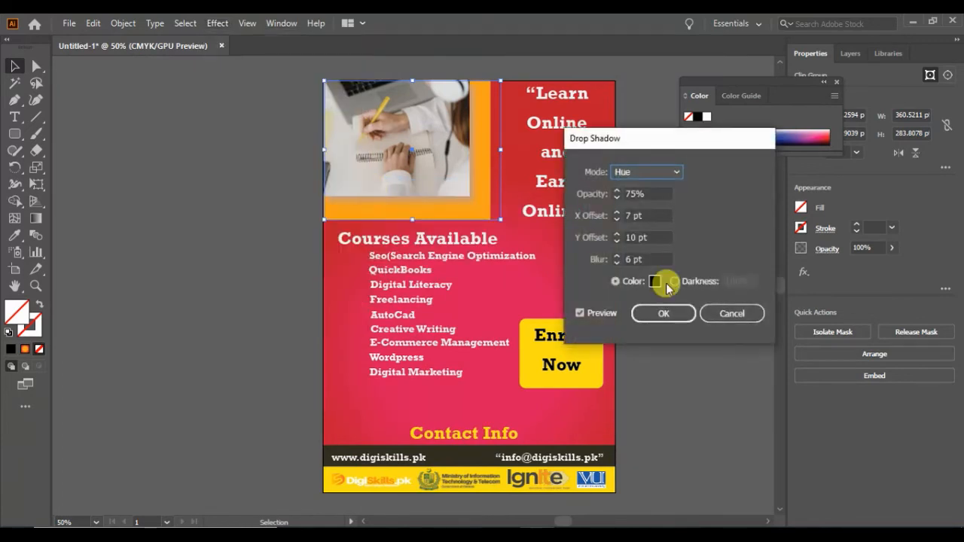
click(677, 174)
key(Escape)
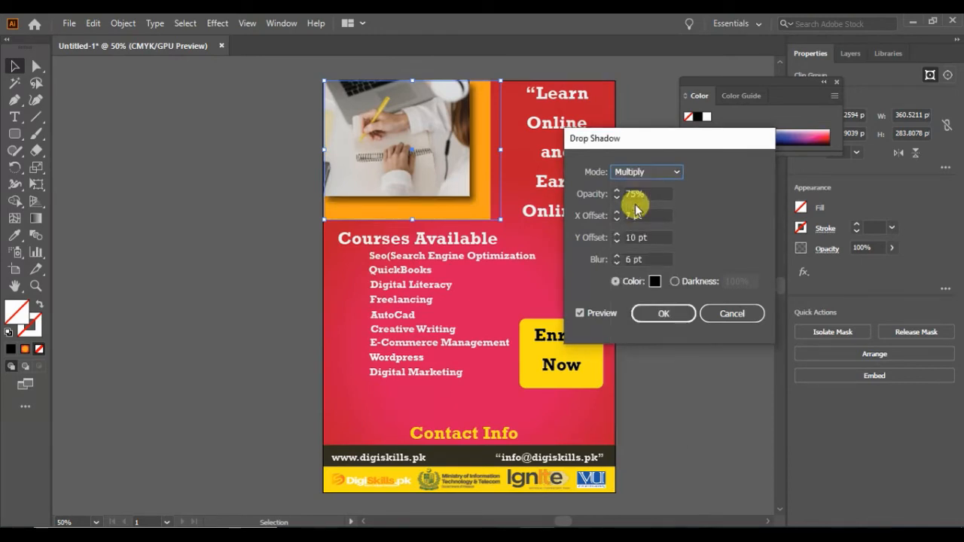
click(660, 313)
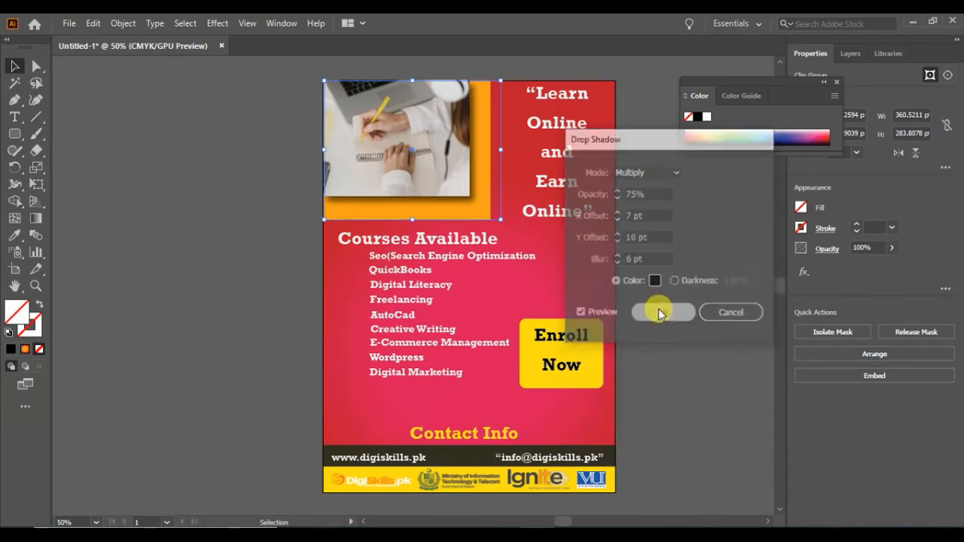
click(520, 241)
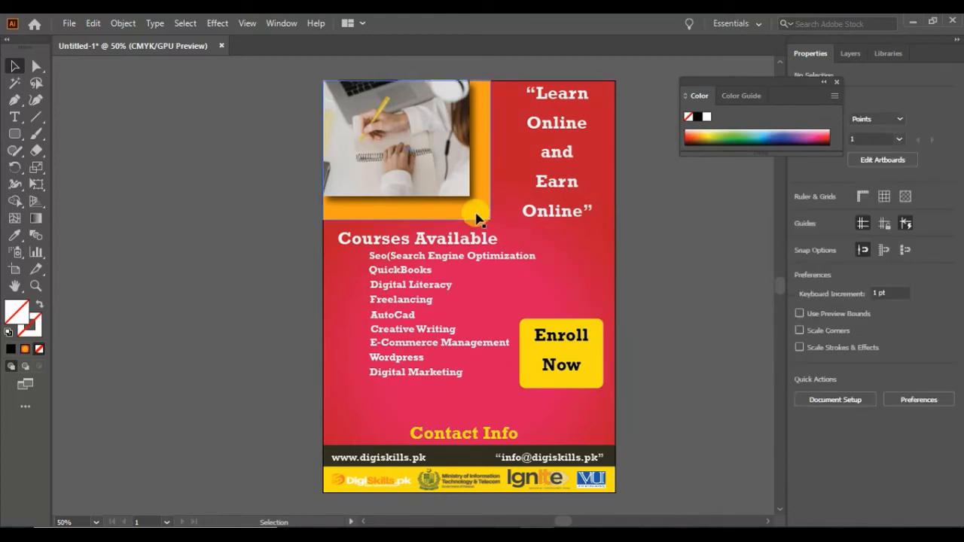
- Apply a Multiply Drop Shadow to the orange frame behind the photo, with 75% opacity, 7 and 10 pt offsets and 6 pt blur
click(476, 215)
click(217, 22)
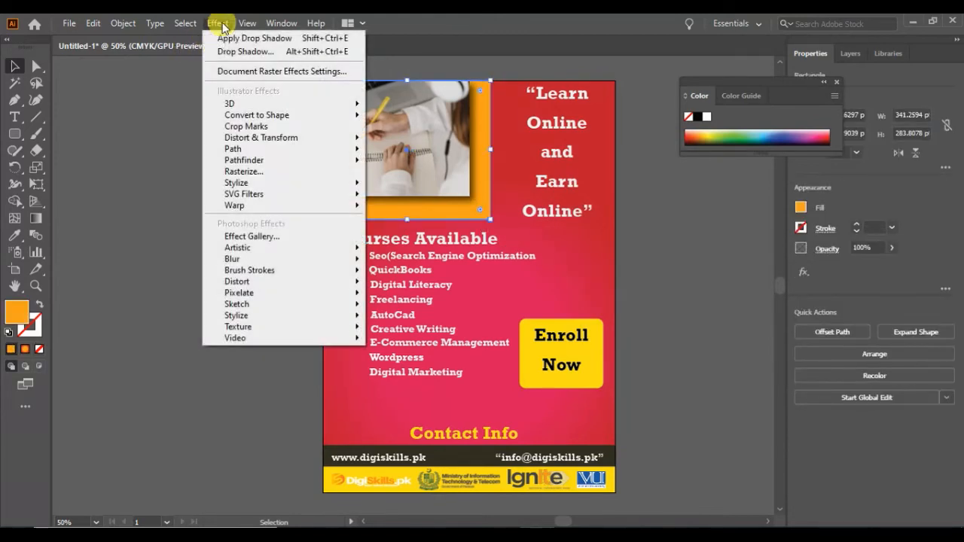
mouse_move(268, 184)
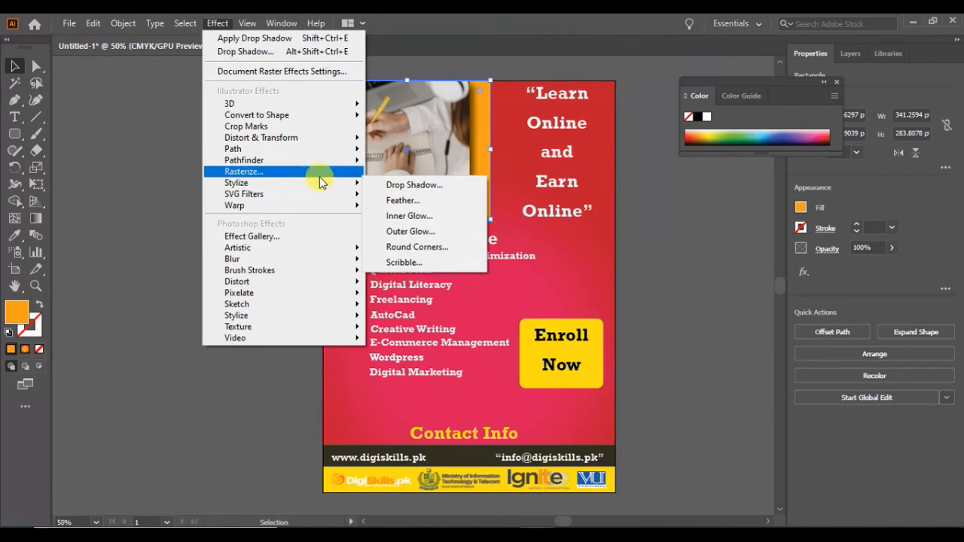
click(379, 188)
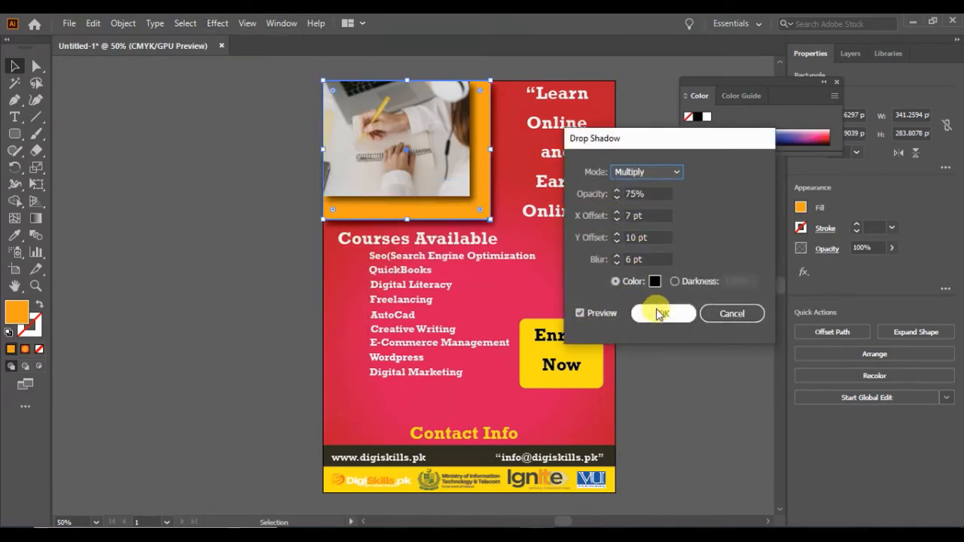
click(649, 312)
click(654, 310)
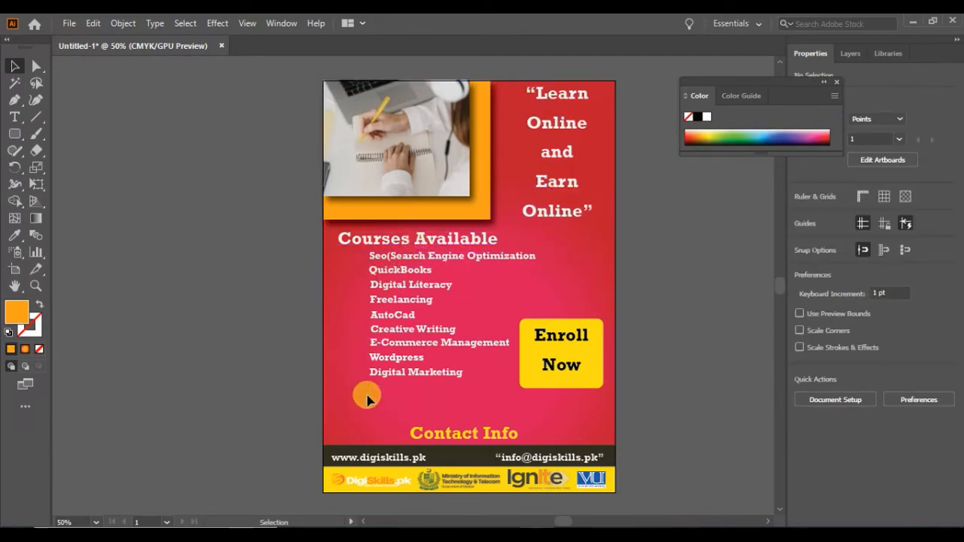
- Set up a Soft Light Outer Glow with near-black colour #050404 for the Courses Available heading and course list
click(414, 240)
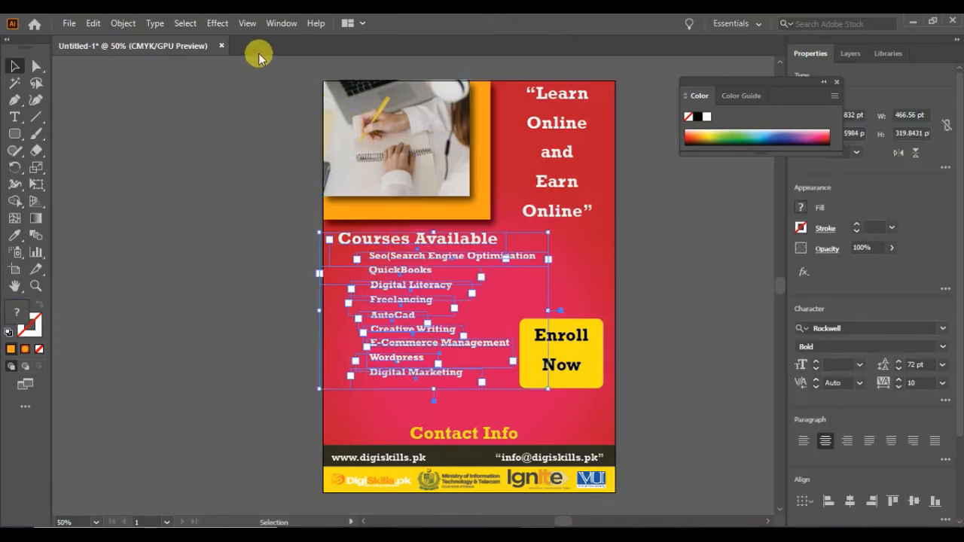
click(218, 23)
mouse_move(235, 187)
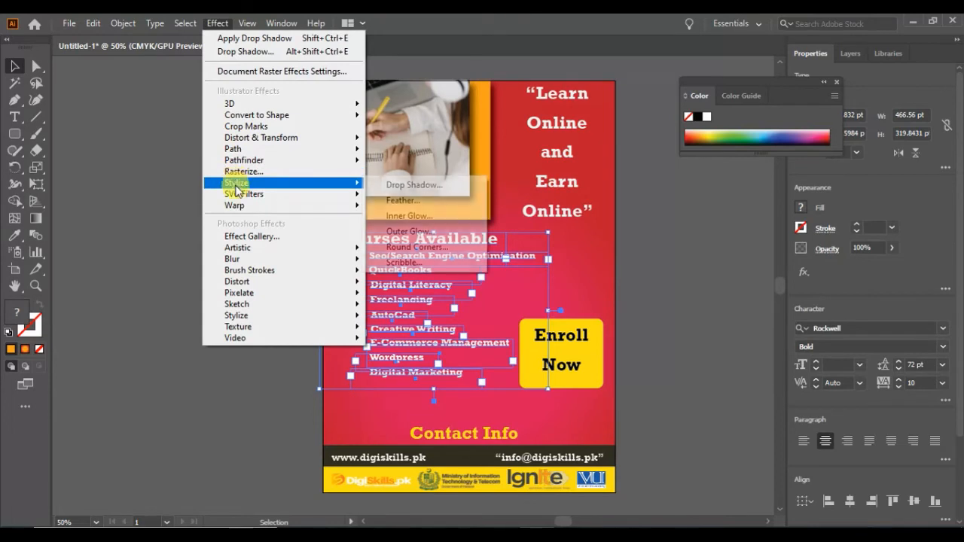
click(396, 231)
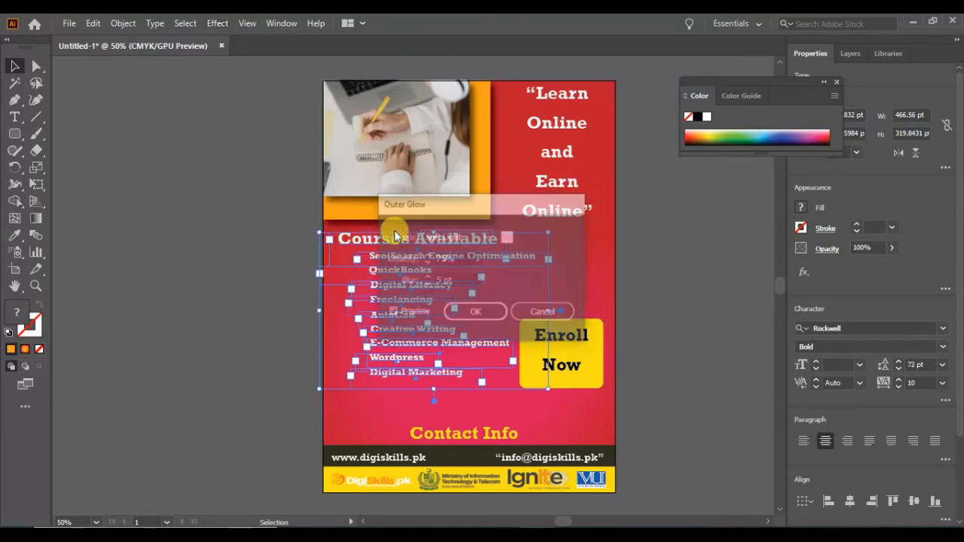
click(505, 240)
drag(333, 216, 323, 358)
click(610, 191)
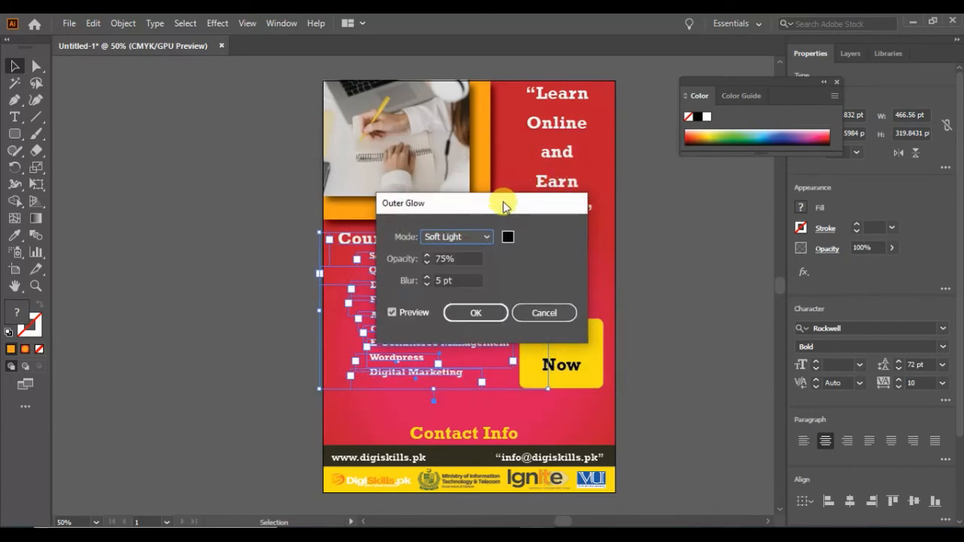
drag(503, 205, 671, 201)
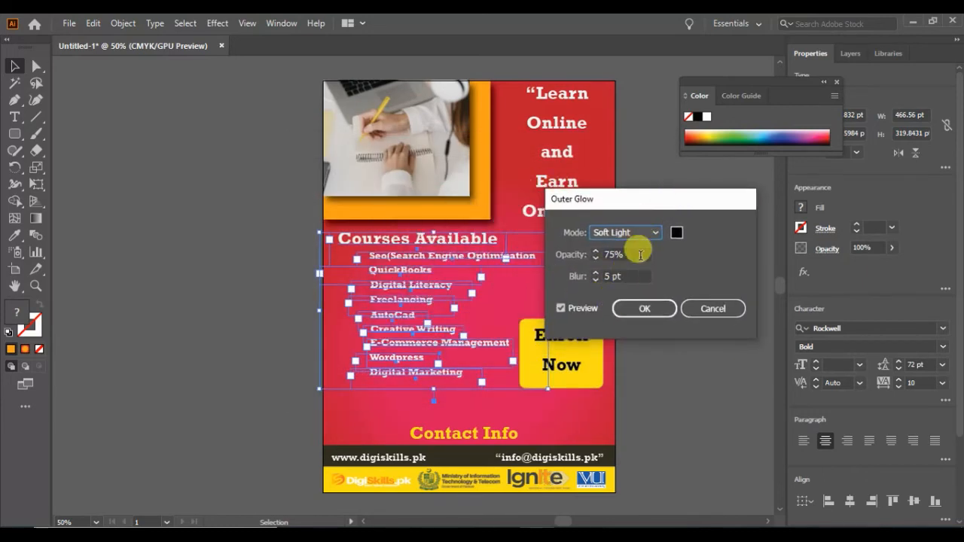
- Change the glow colour to muted red #B77676 and apply the Outer Glow with 75% opacity and 5 pt blur
click(676, 234)
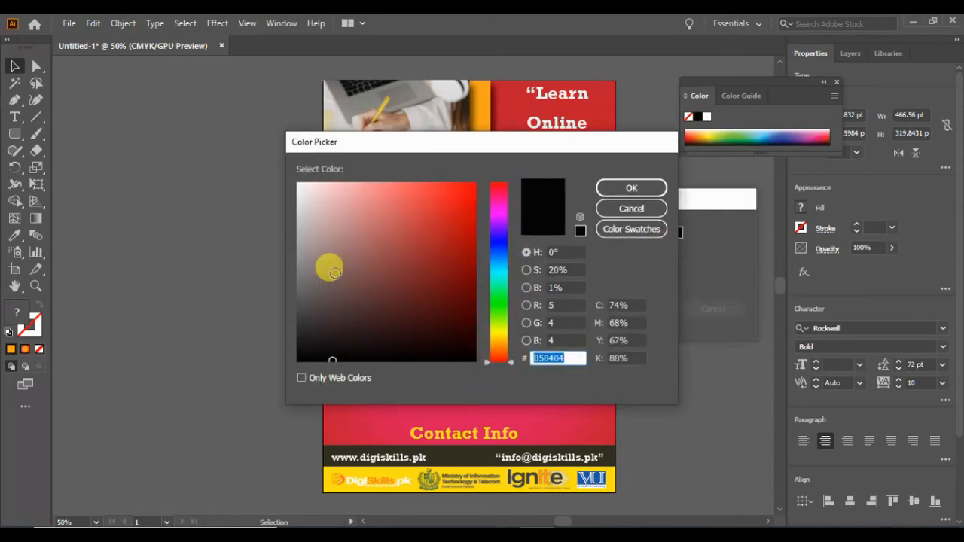
click(333, 274)
click(305, 196)
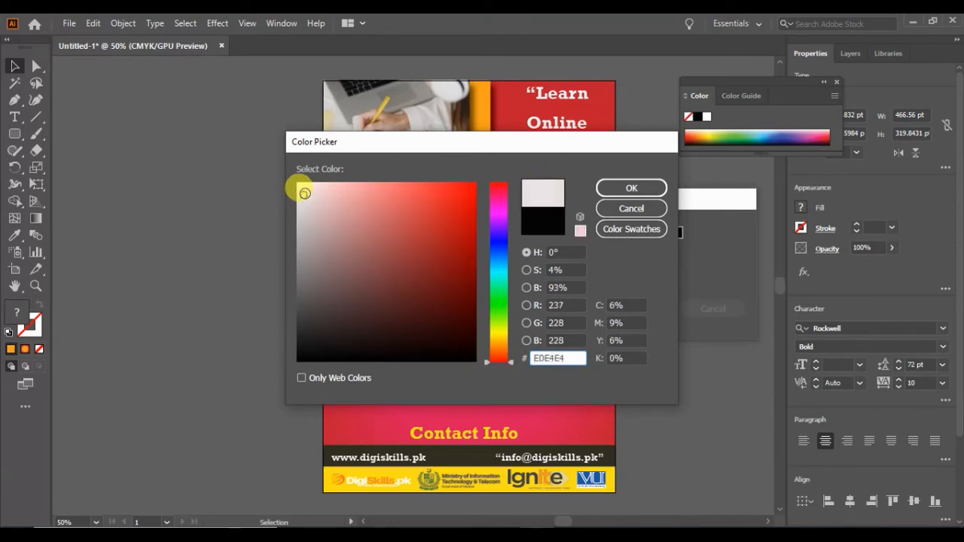
drag(305, 194, 294, 180)
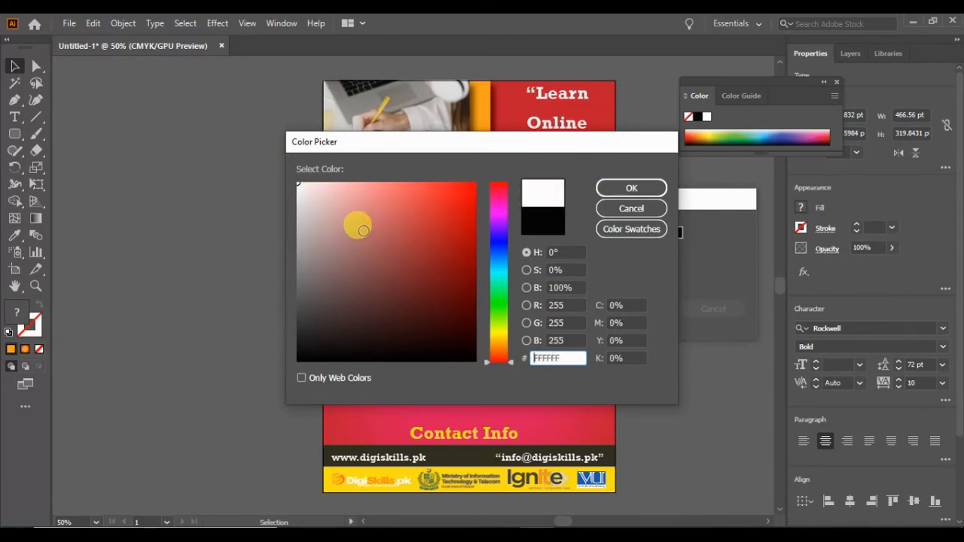
click(360, 233)
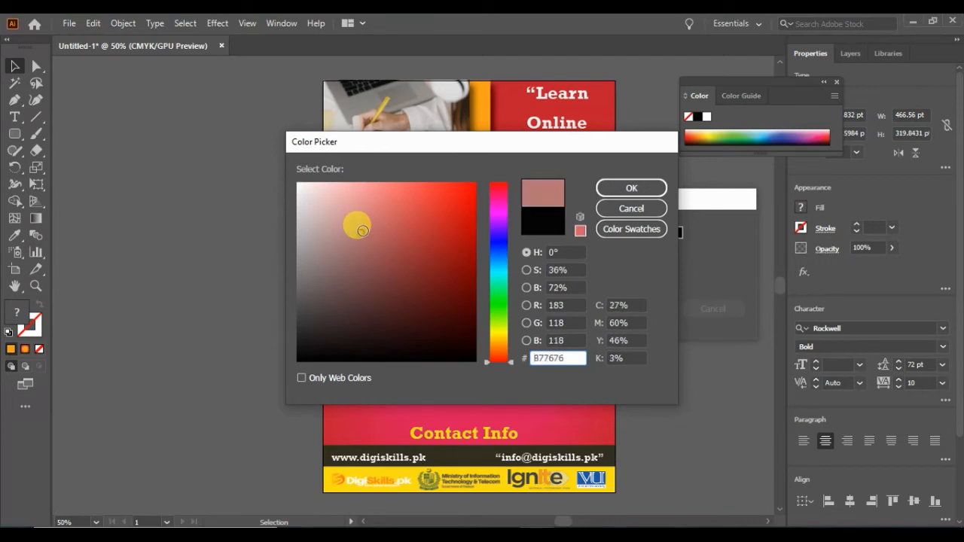
click(654, 188)
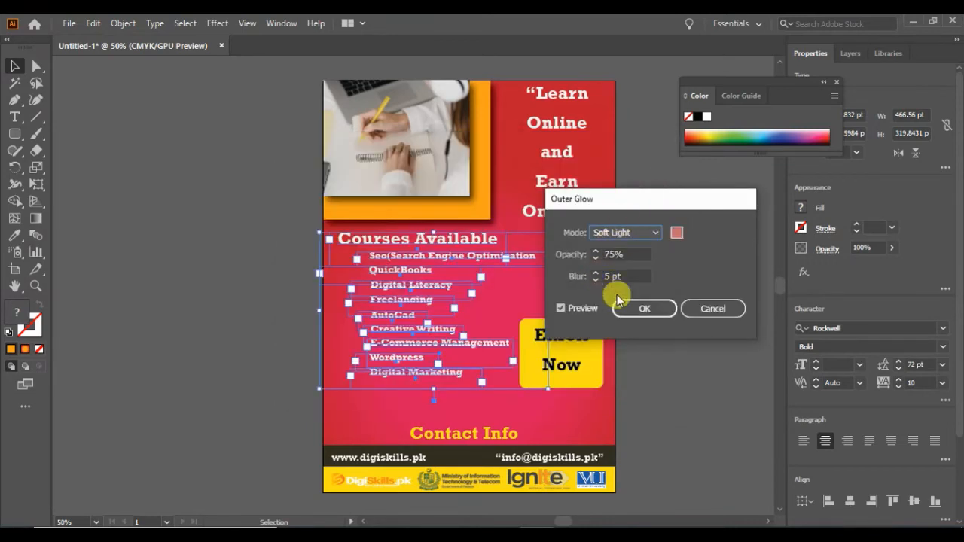
click(639, 309)
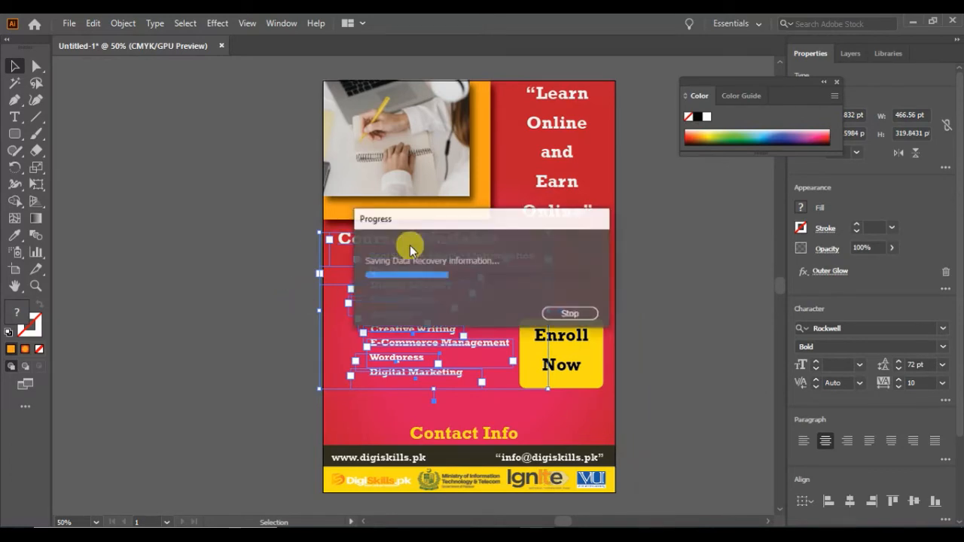
click(410, 245)
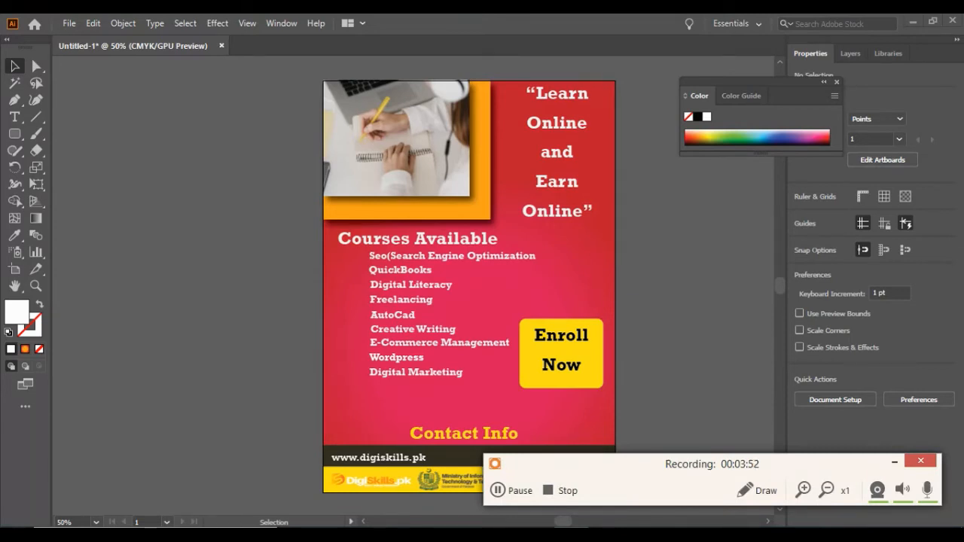
drag(674, 473, 711, 536)
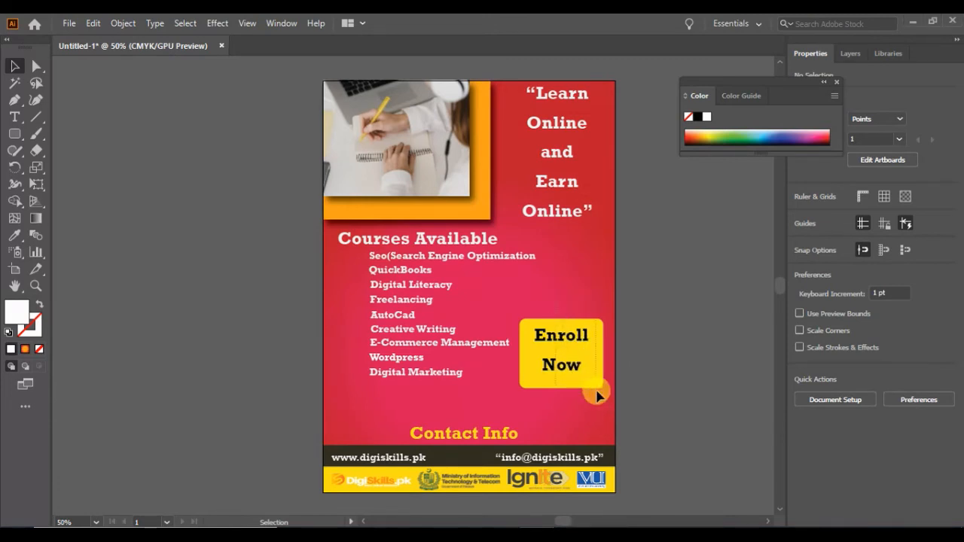
- Move the Enroll Now badge up beside the middle of the course list and nudge its rectangle and text slightly right
drag(599, 394, 587, 294)
click(678, 307)
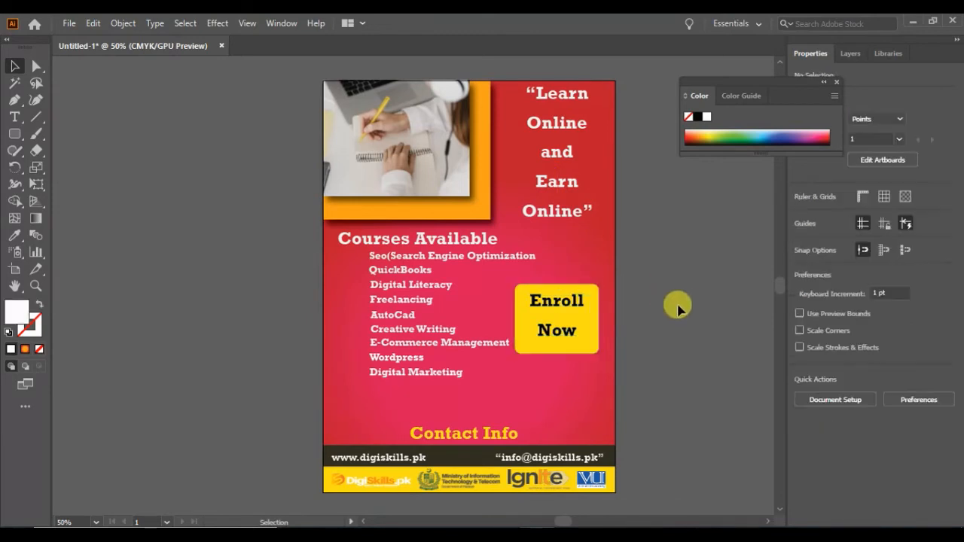
click(564, 291)
drag(565, 292, 574, 293)
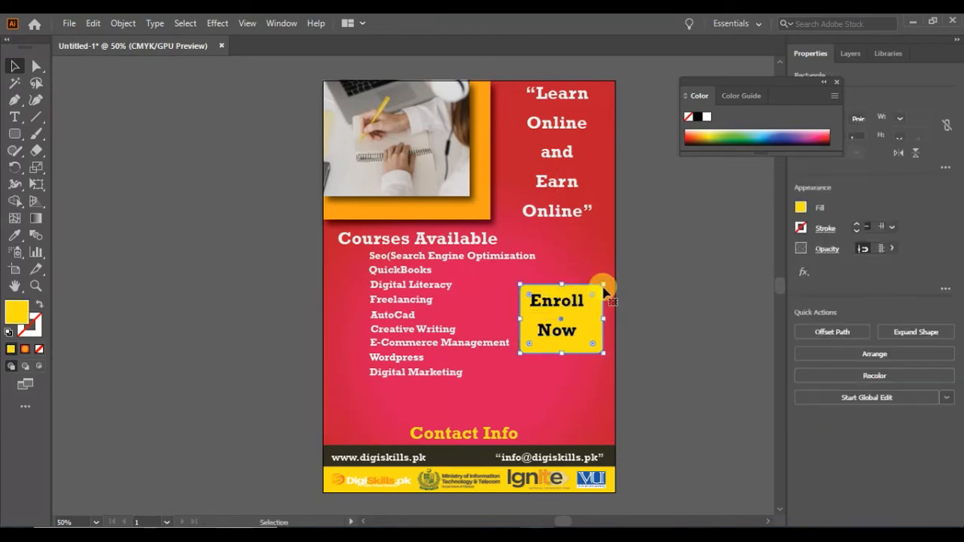
click(671, 307)
click(574, 304)
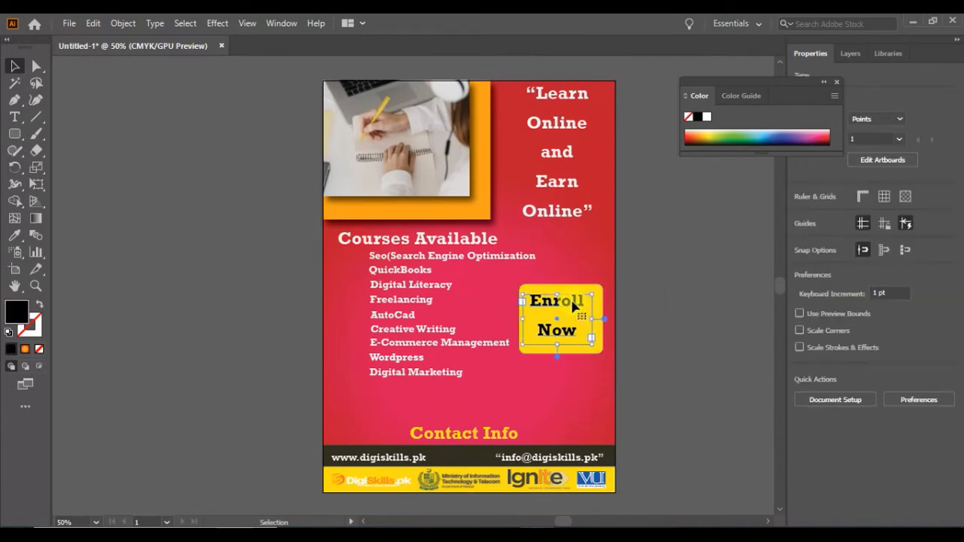
drag(576, 304, 578, 307)
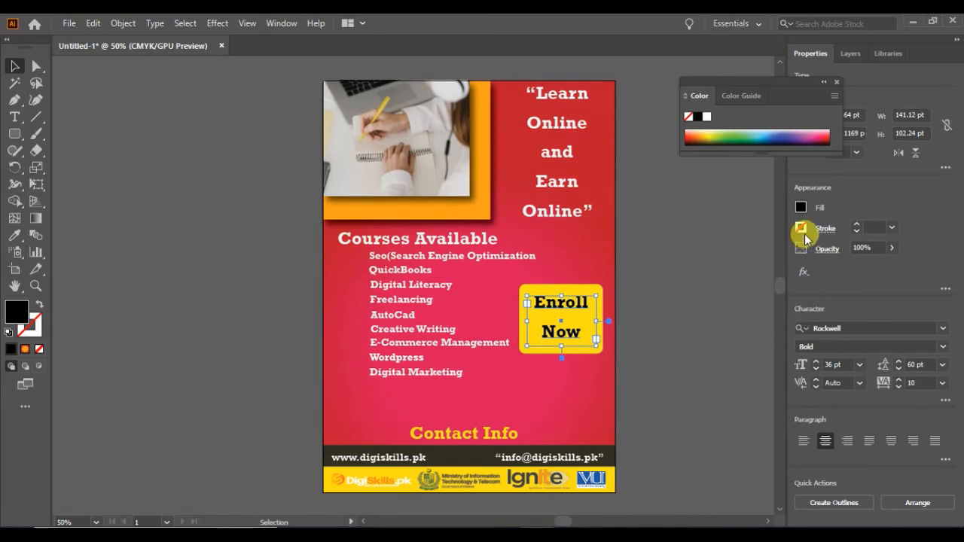
- Set the Enroll Now text to Bahnschrift Bold at 48 pt
click(940, 329)
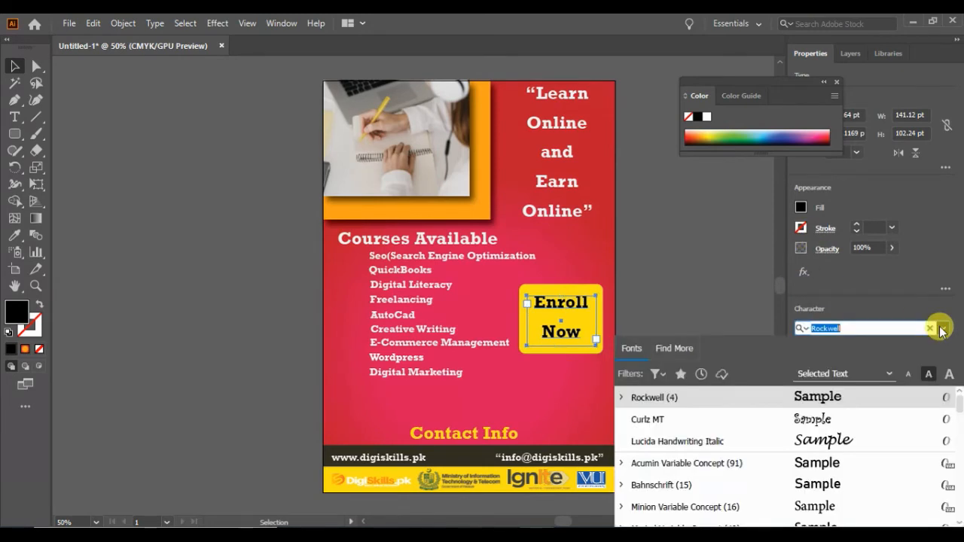
click(840, 484)
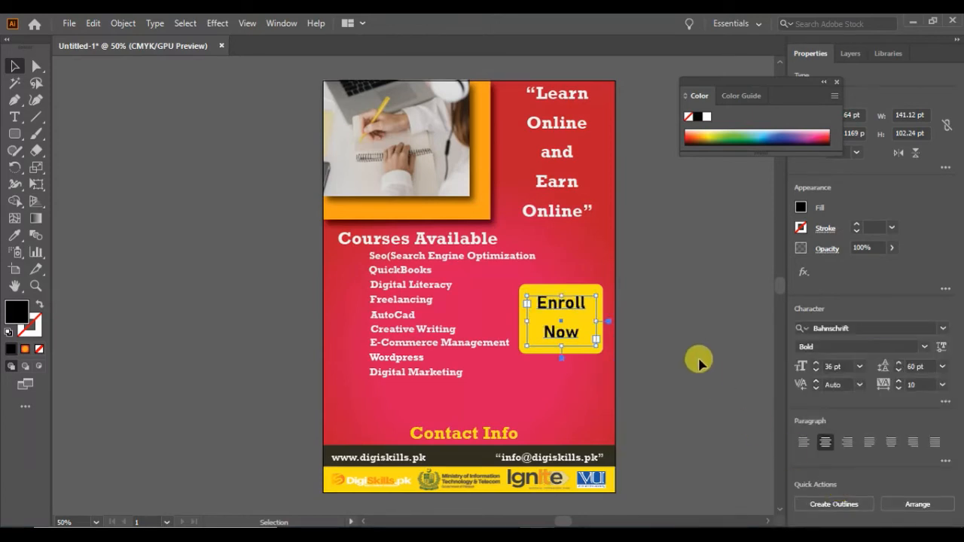
click(859, 368)
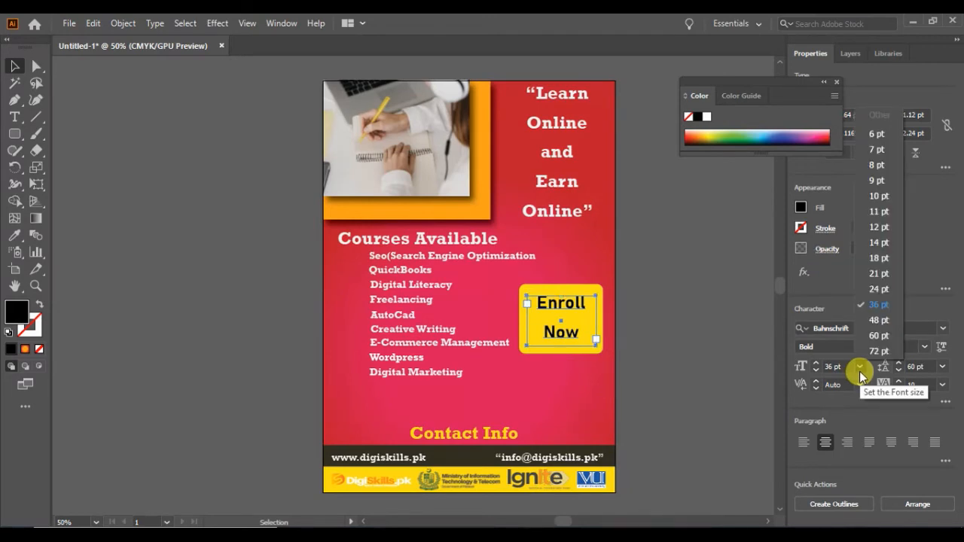
click(878, 320)
click(645, 301)
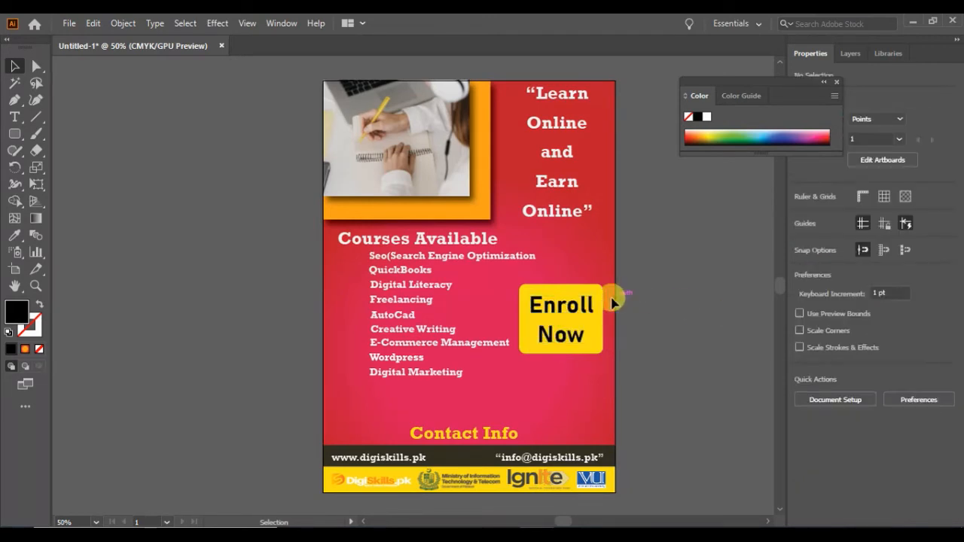
- Apply a Multiply Drop Shadow to the yellow Enroll Now rectangle with 75% opacity, 7 pt X offset, 10 pt Y offset and 6 pt blur
click(583, 292)
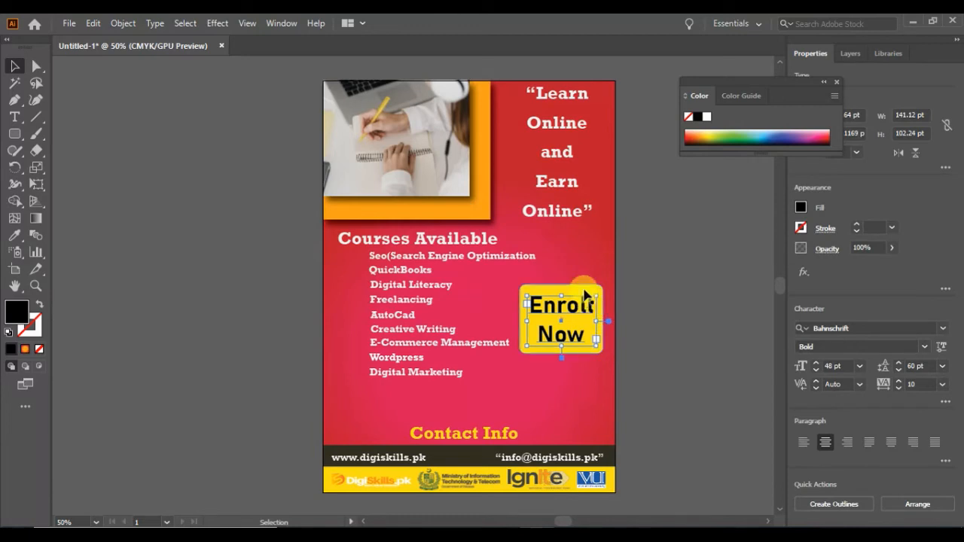
click(583, 292)
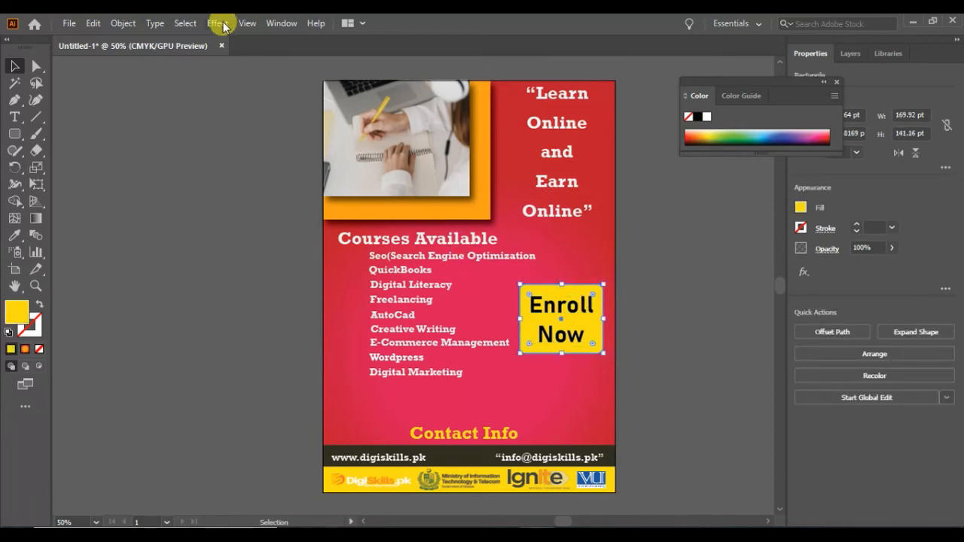
click(219, 23)
mouse_move(272, 183)
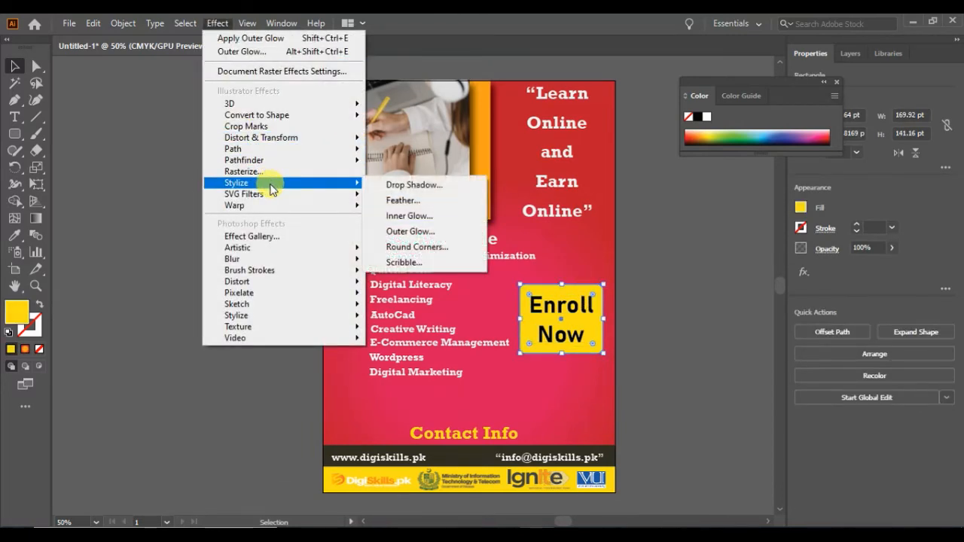
click(379, 187)
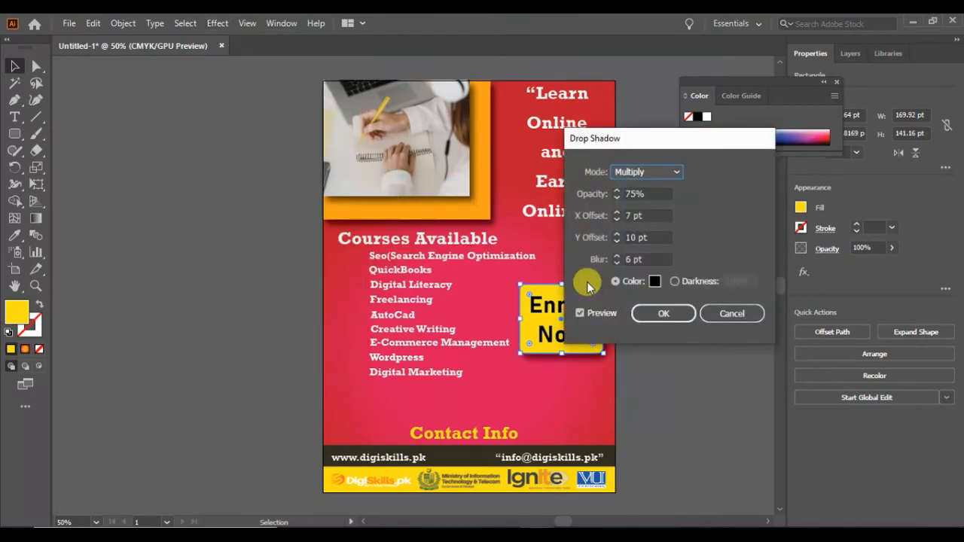
click(640, 313)
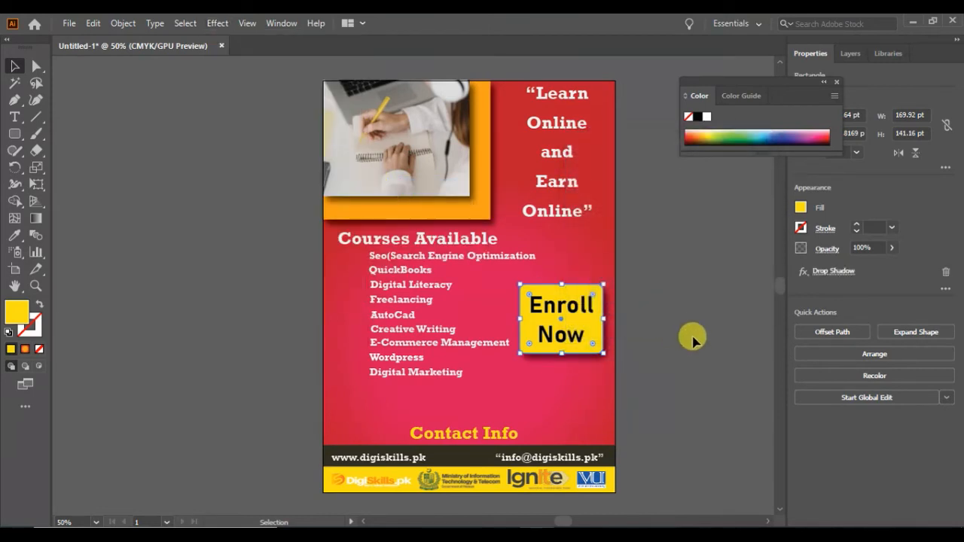
click(692, 338)
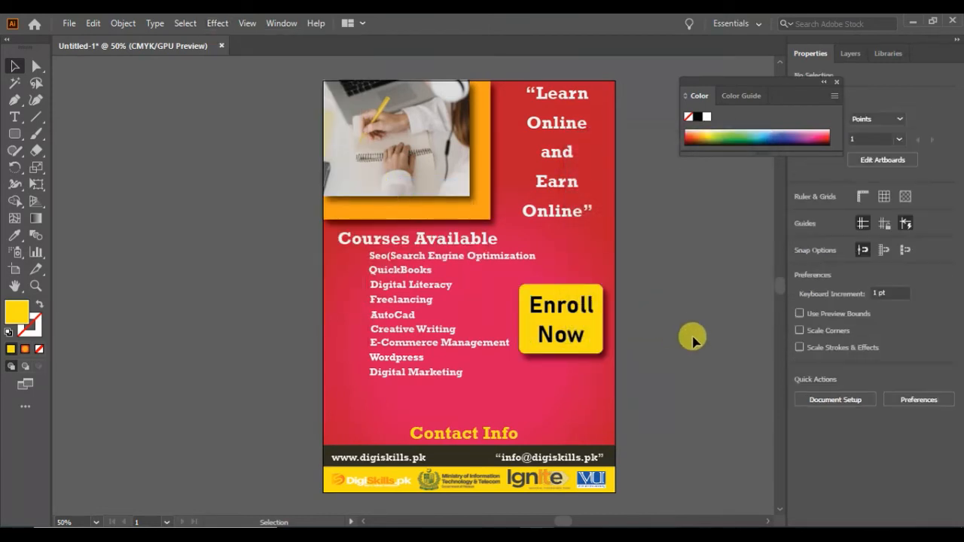
- Clear the selection and close the floating Color panel
click(489, 440)
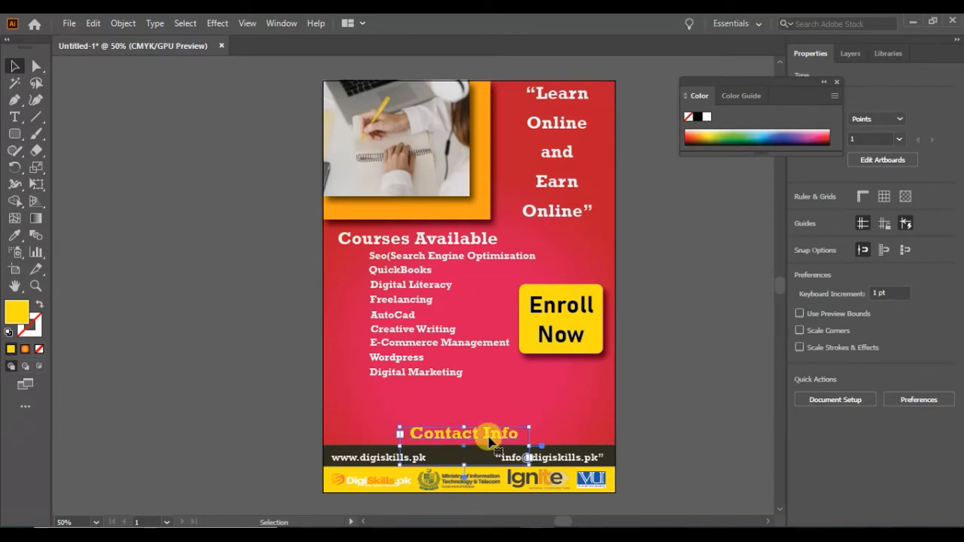
click(254, 370)
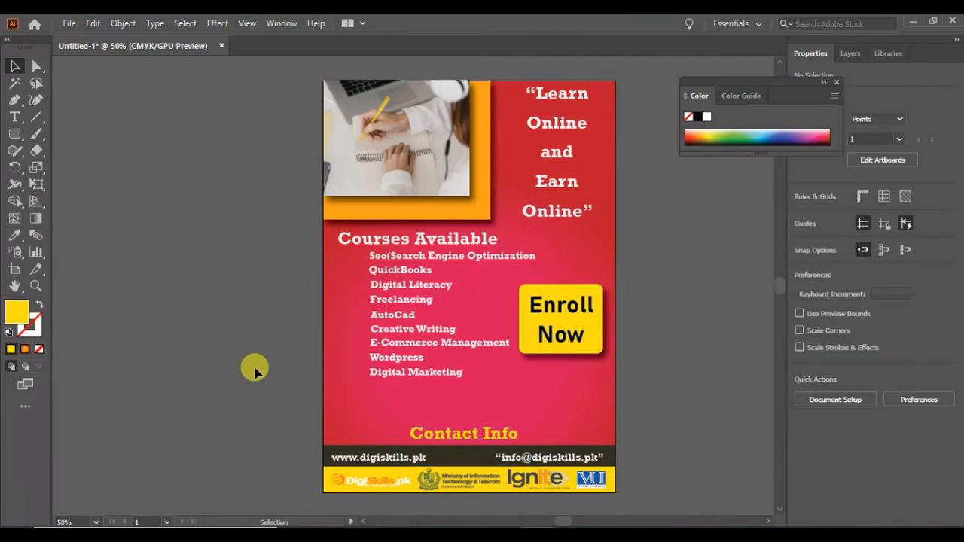
click(834, 82)
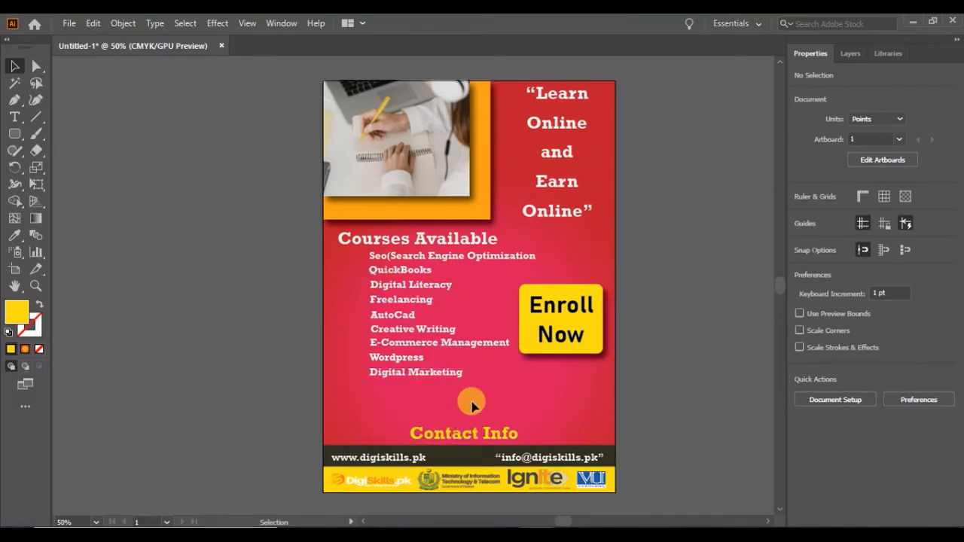
- Move the Courses Available heading and course list down about 26 pt and left about 5 pt
click(385, 239)
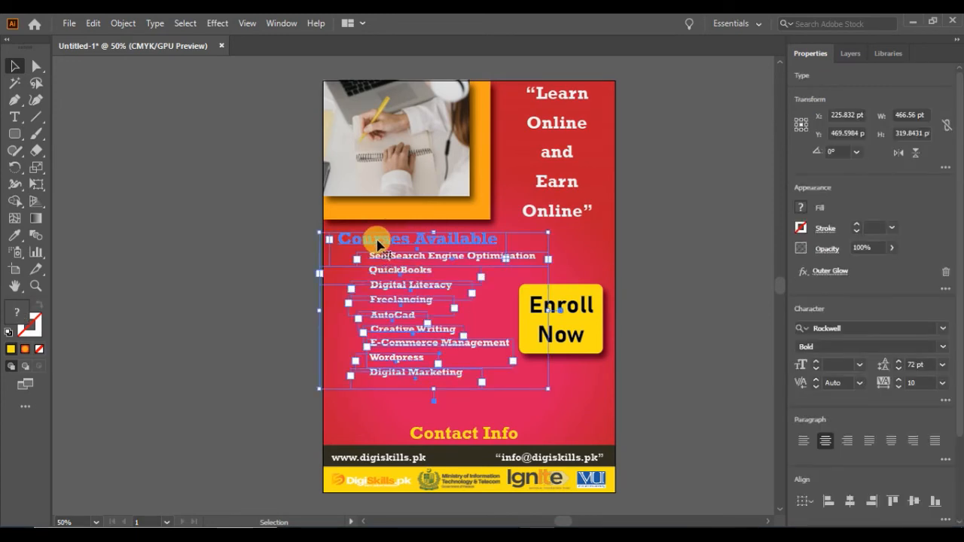
drag(378, 244, 375, 257)
click(671, 245)
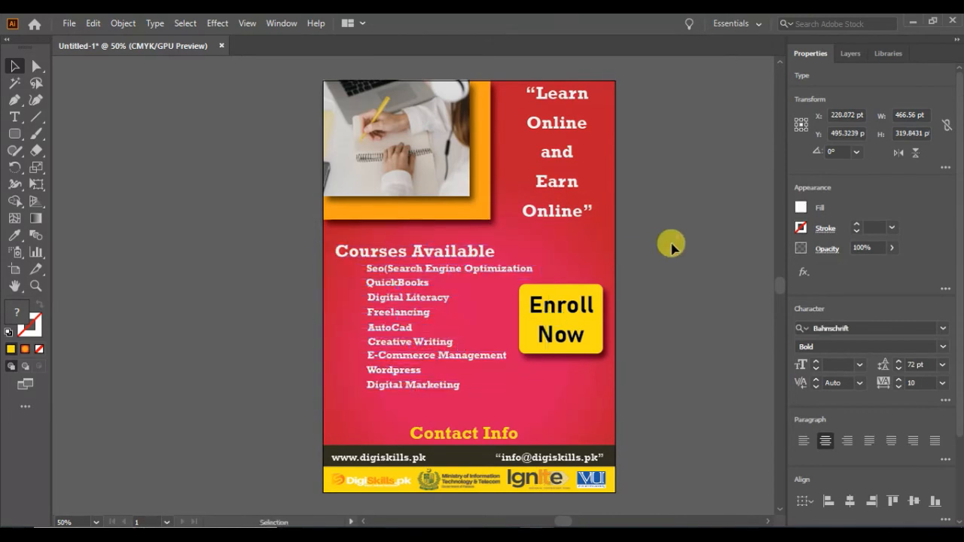
- Apply a Multiply Drop Shadow to the Contact Info text with 75% opacity, 7 pt X offset, 10 pt Y offset and 6 pt blur
click(470, 437)
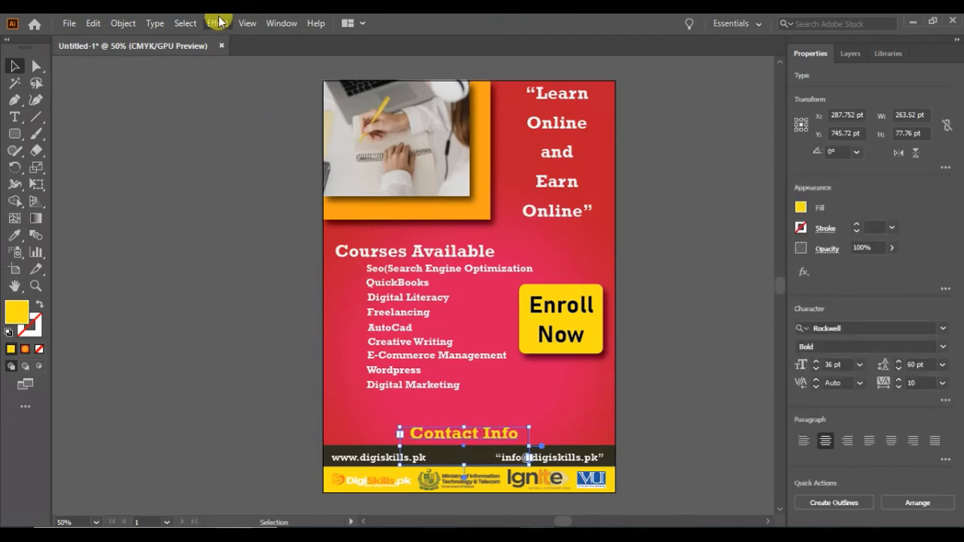
click(216, 23)
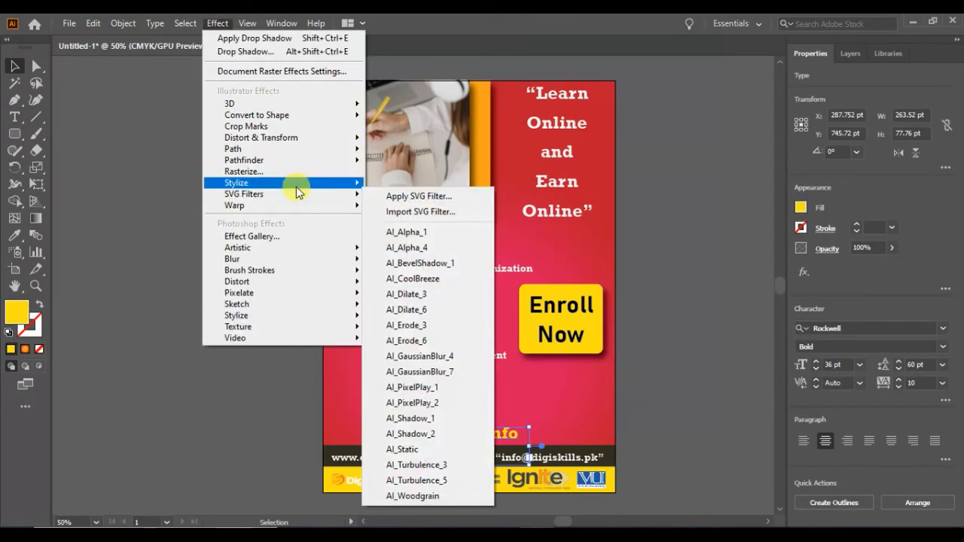
mouse_move(296, 187)
click(377, 186)
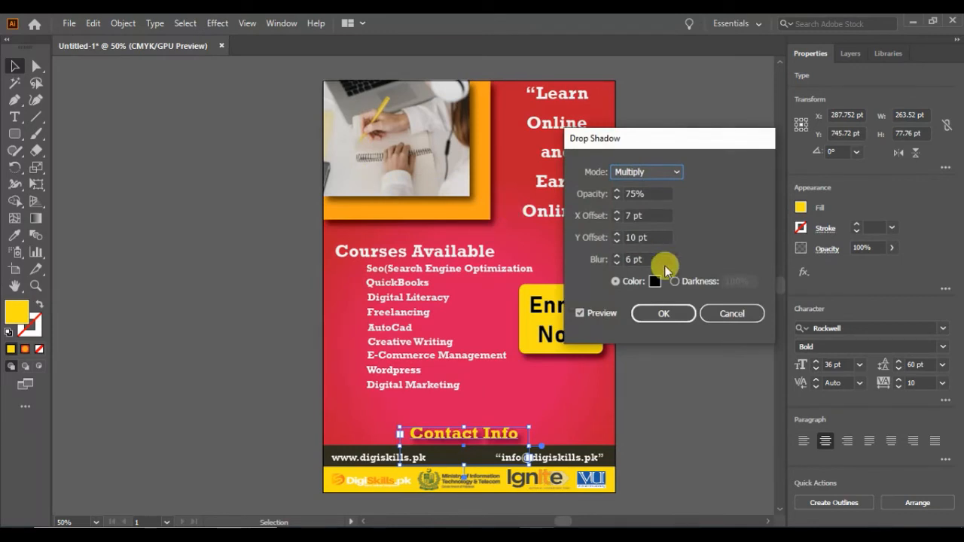
click(661, 314)
click(657, 384)
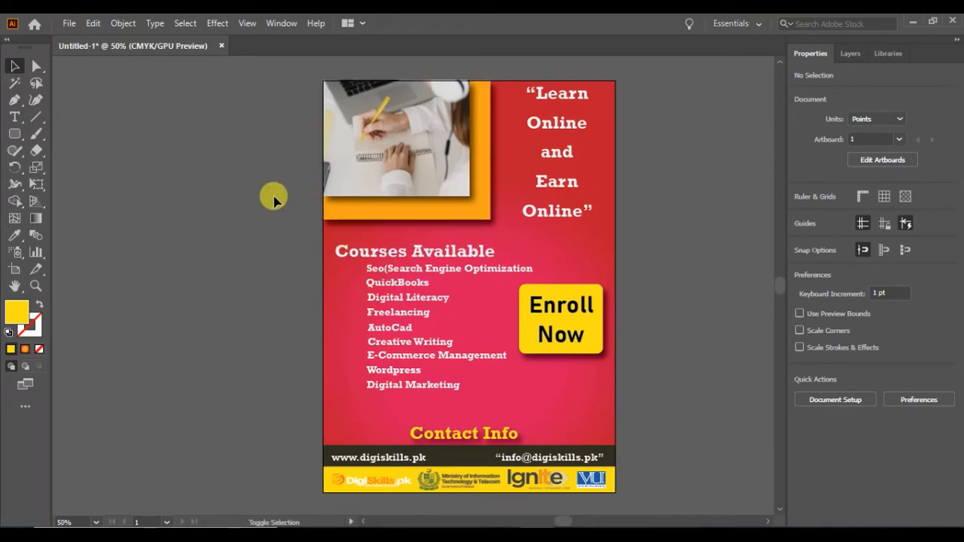
- Capture a rectangular screen snip of the whole flyer artboard, from the photo down to the logo strip
key(super+shift+s)
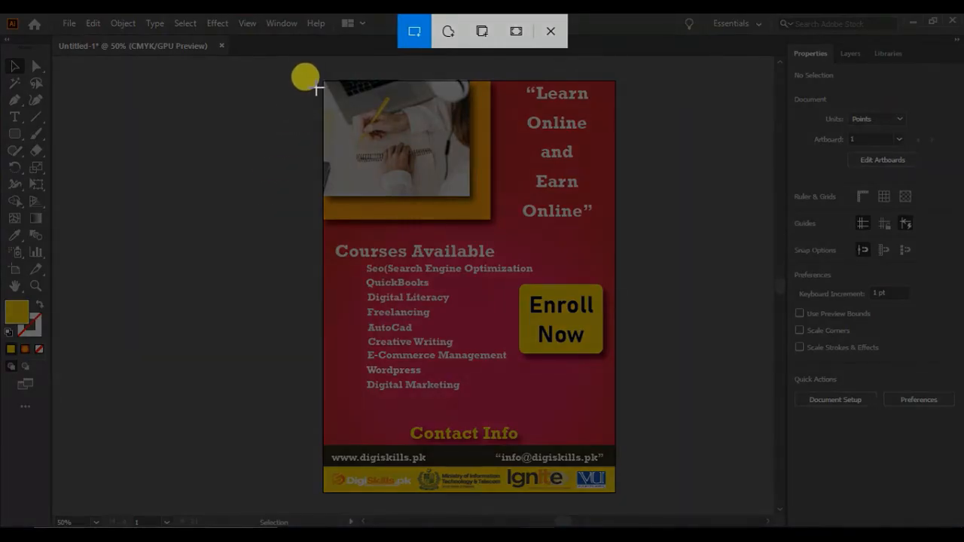
key(Escape)
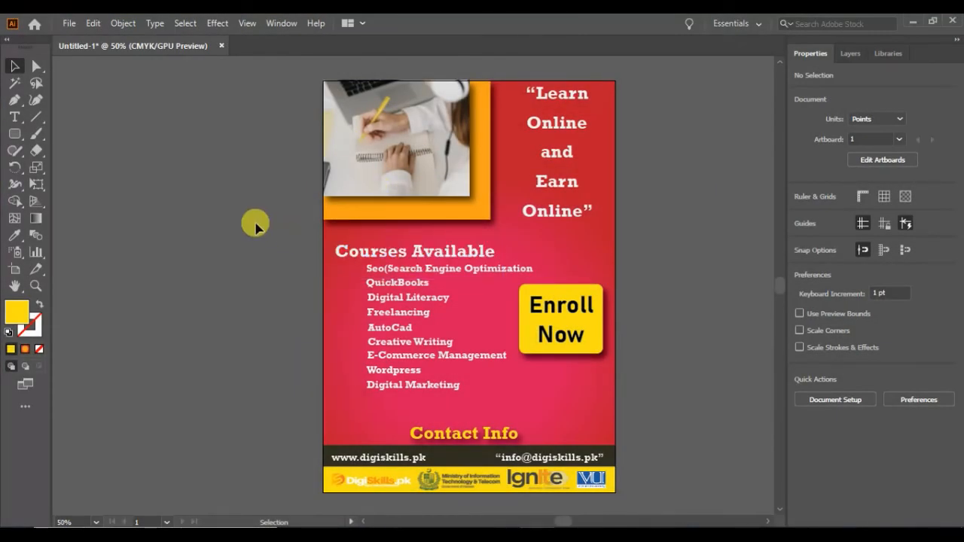
key(super+shift+s)
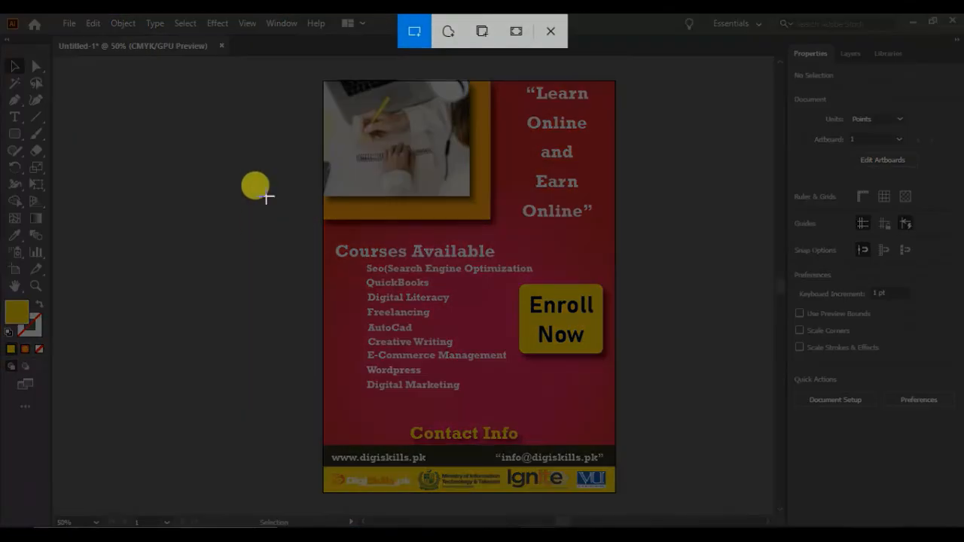
drag(322, 79, 615, 491)
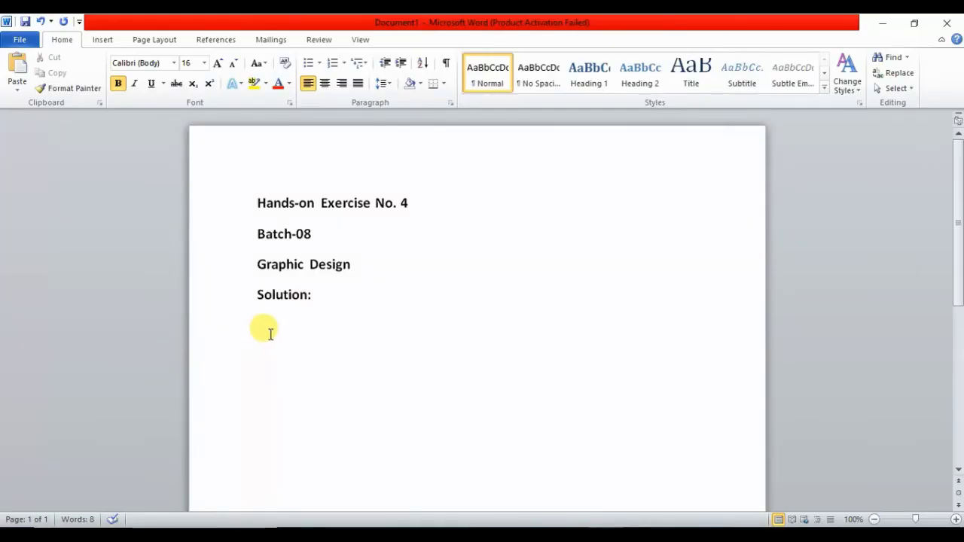
- Switch to the Word document and paste the captured flyer image below the Solution: line
right_click(272, 332)
click(302, 153)
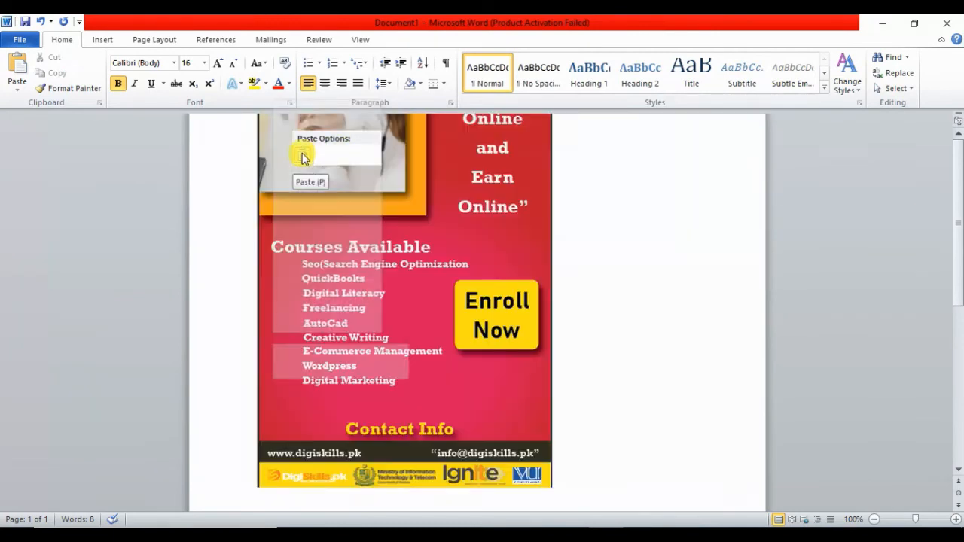
- Select the pasted flyer picture and open its picture formatting options
click(412, 226)
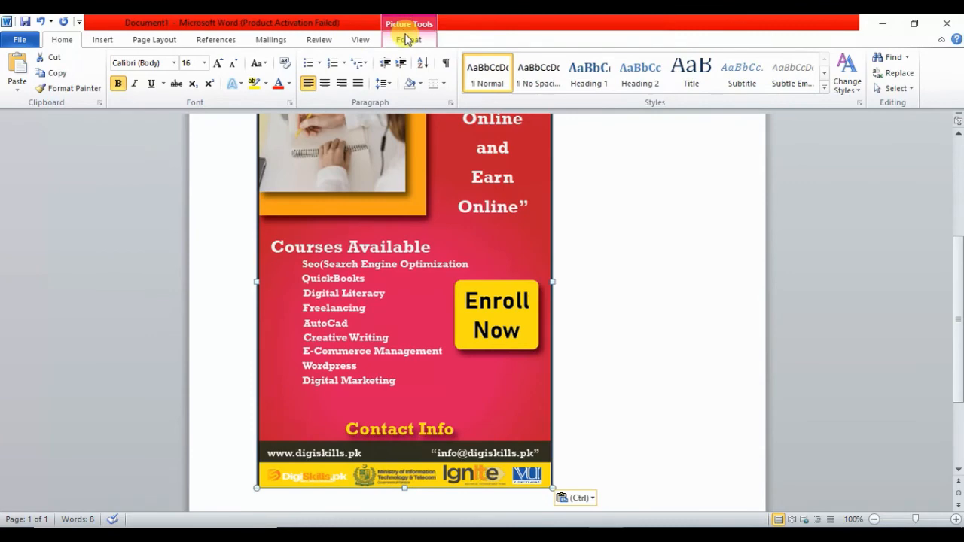
click(408, 40)
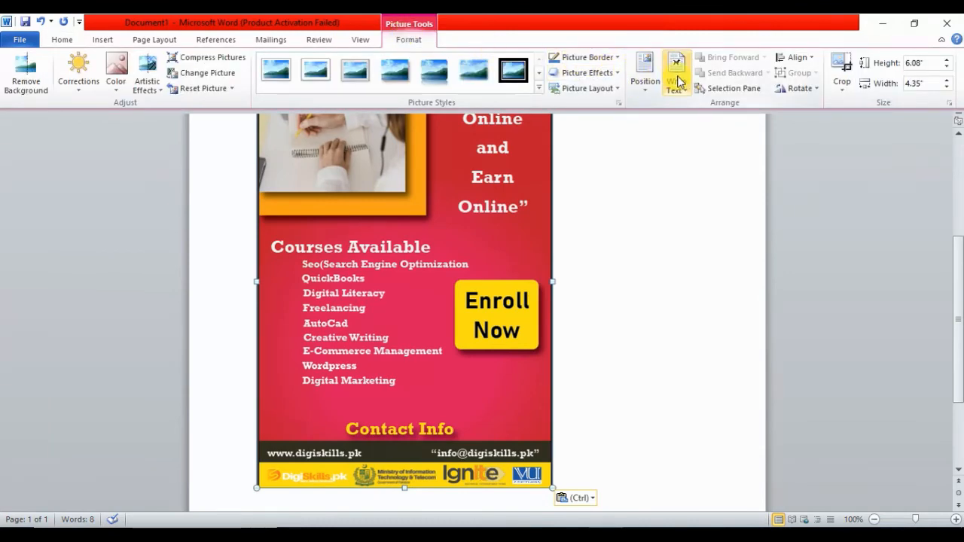